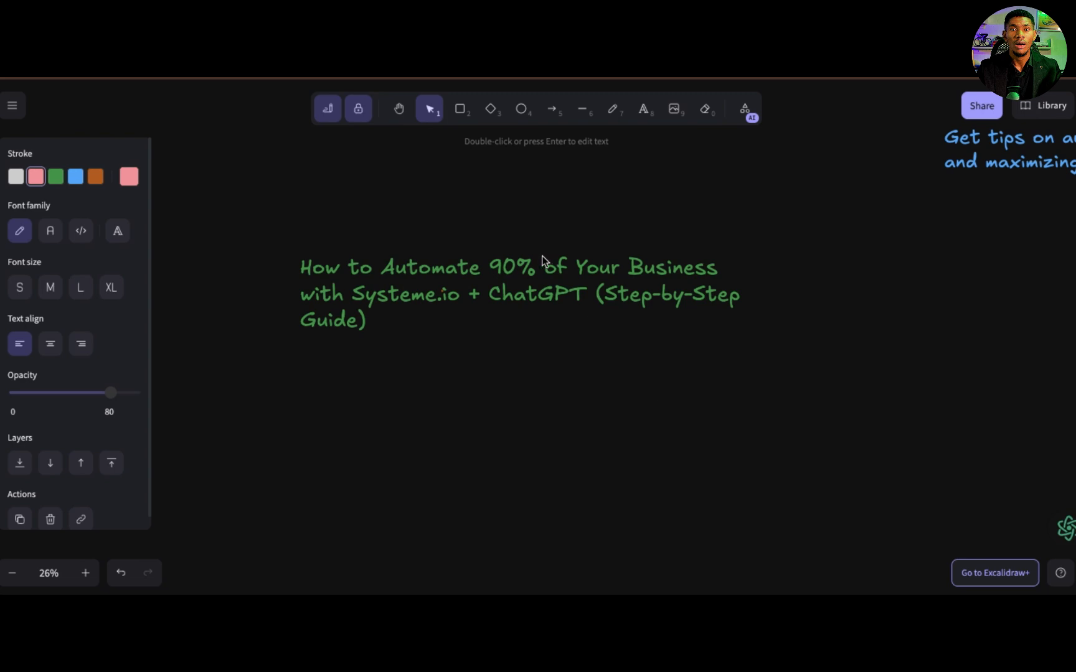
Step: Enlarge the green "How to Automate 90% of Your Business with Systeme.io + ChatGPT" title text by scaling it proportionally
left_click(730, 296)
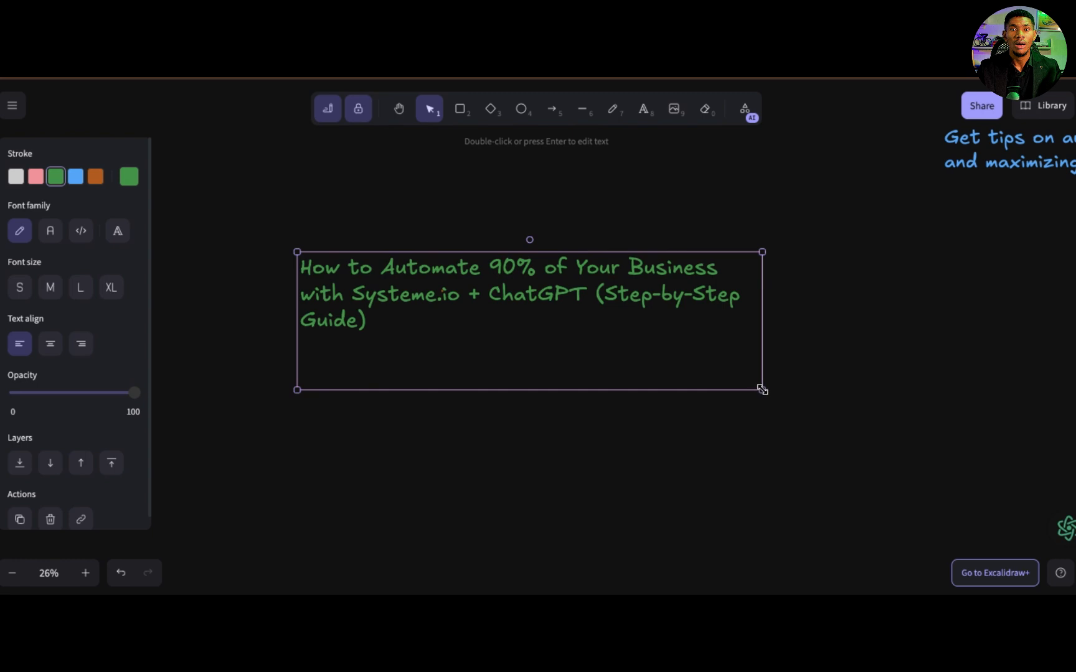
left_click_drag(762, 319, 944, 300)
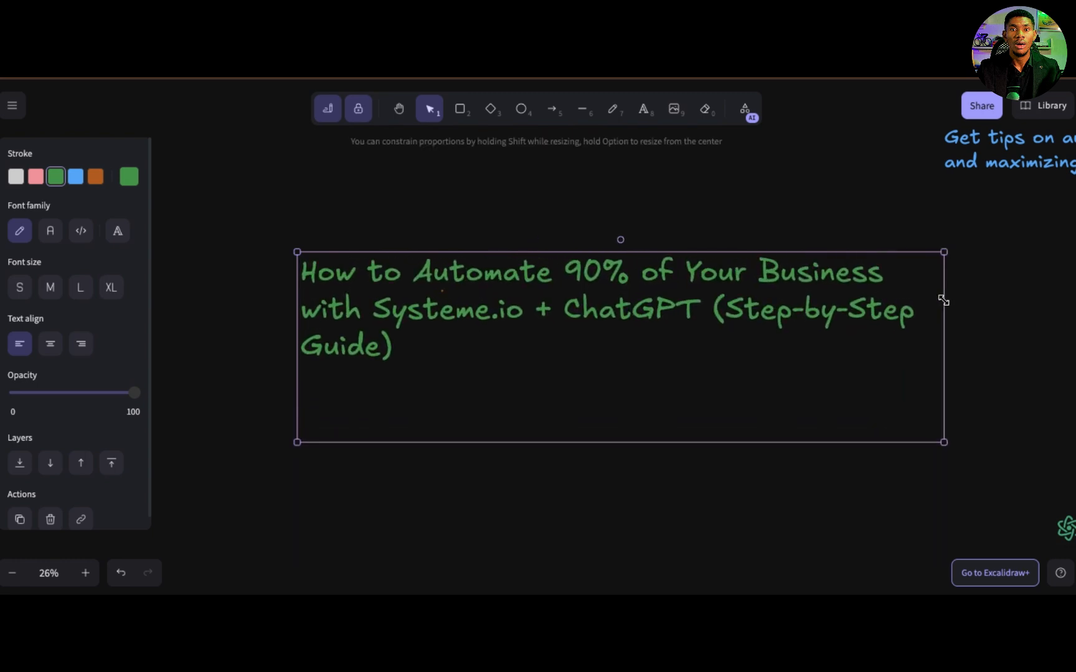
Step: Review the "Running a business" task diagram and the "2 tools 3steps" notes on the whiteboard
scroll(848, 444, "down", 3)
scroll(848, 443, "down", 10)
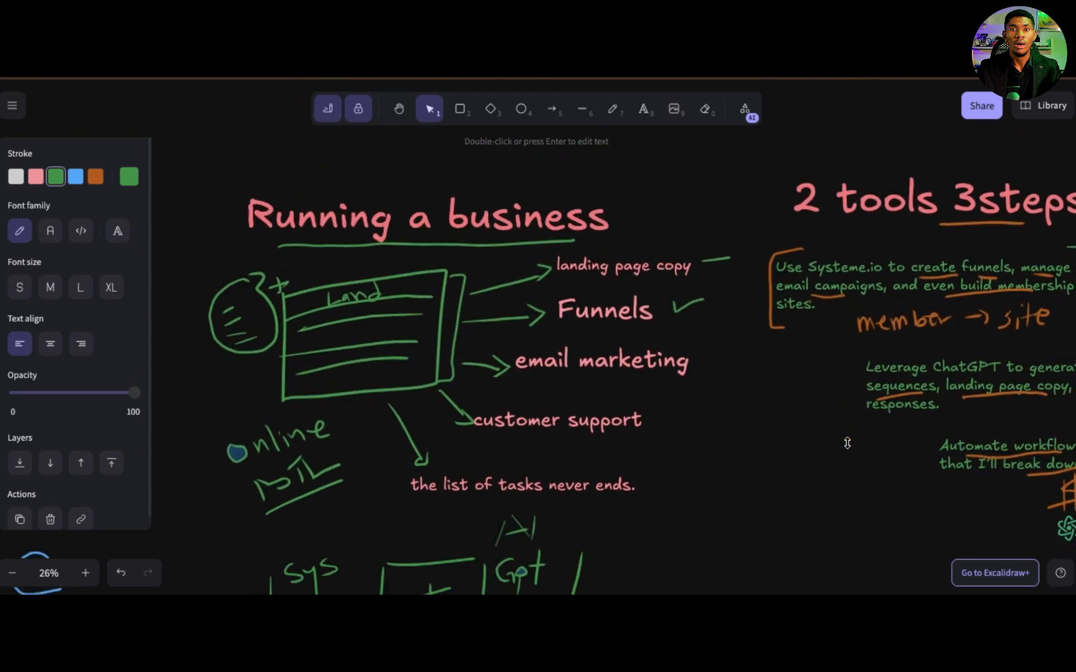
scroll(847, 443, "right", 10)
scroll(848, 443, "up", 3)
scroll(847, 443, "right", 1)
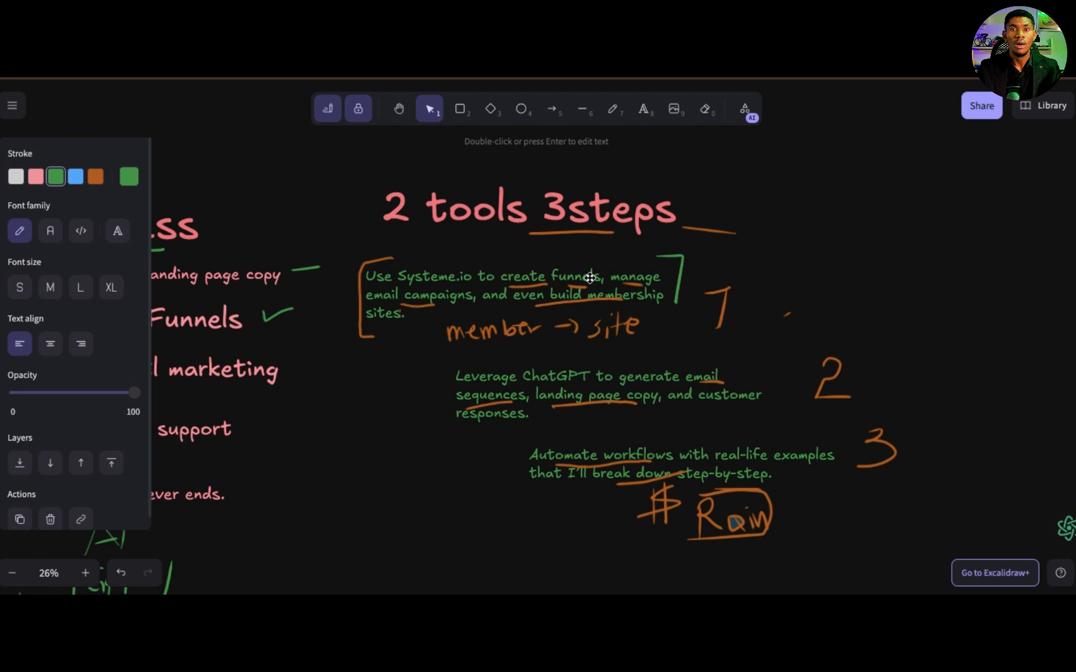
scroll(590, 278, "down", 3)
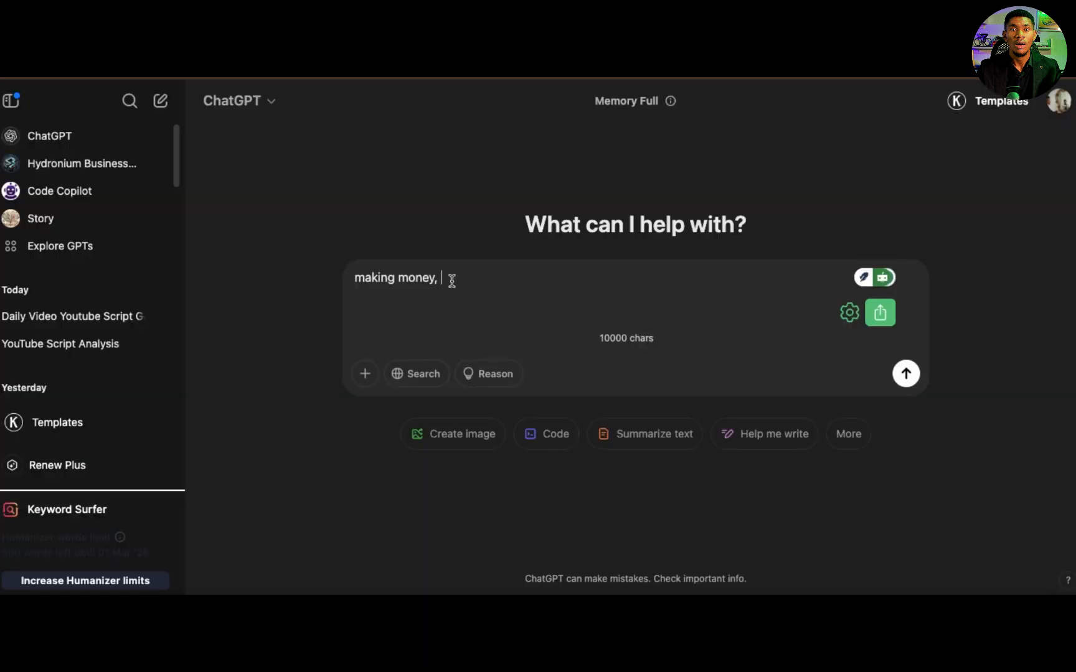
Step: Switch to ChatGPT and clear the drafted text "making money," from the prompt
key("super+a")
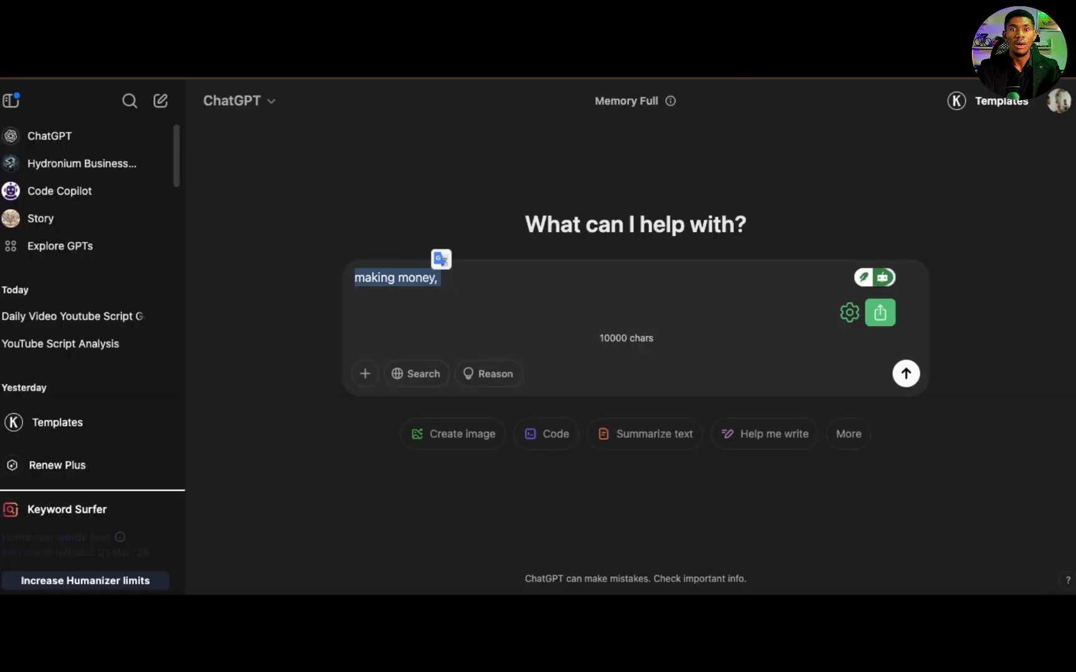
key("BackSpace")
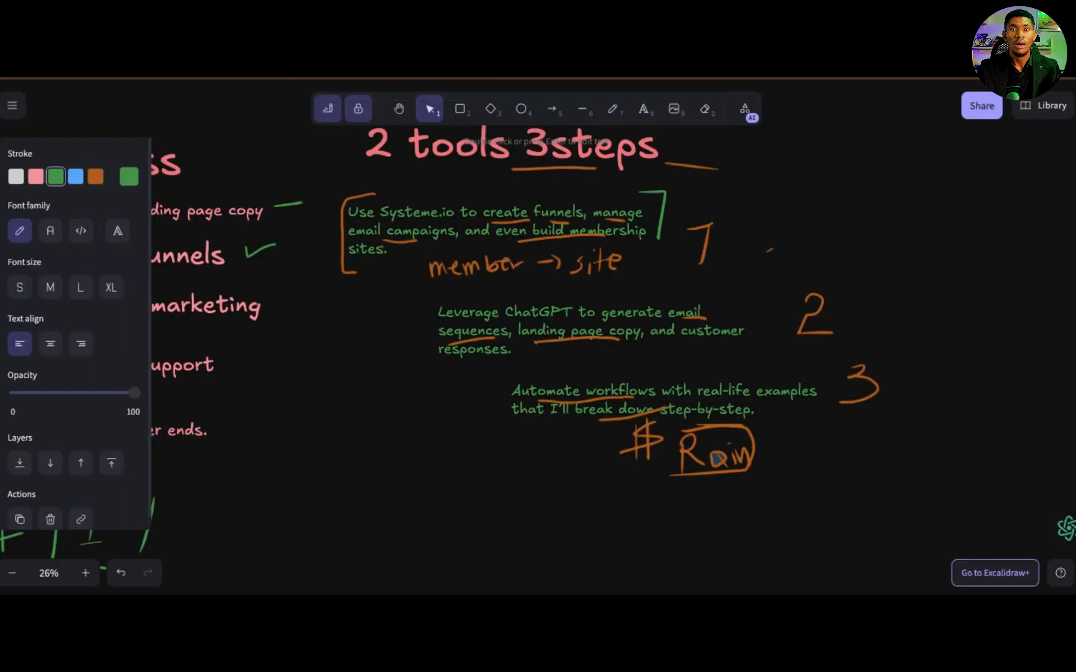
Step: Switch back to Excalidraw and handwrite "AI" in orange in the empty area below the "2 tools 3steps" notes
scroll(557, 424, "down", 5)
left_click(613, 109)
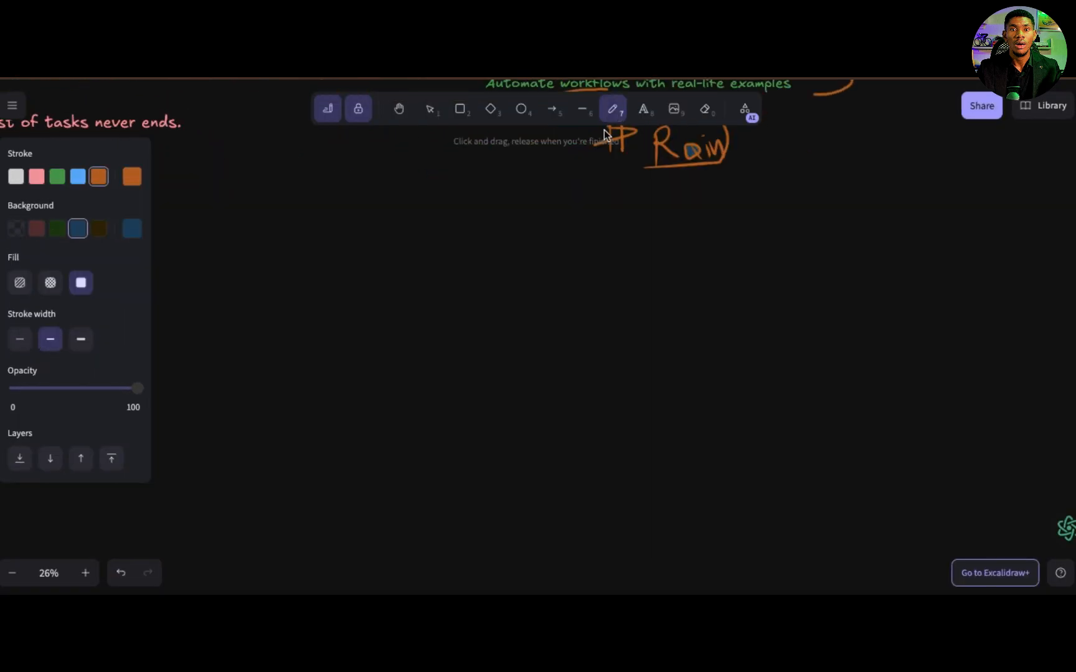
left_click_drag(439, 237, 409, 284)
left_click_drag(439, 236, 467, 287)
mouse_move(405, 265)
left_mouse_down()
mouse_move(461, 258)
mouse_move(475, 288)
left_mouse_up()
left_click_drag(456, 235, 485, 232)
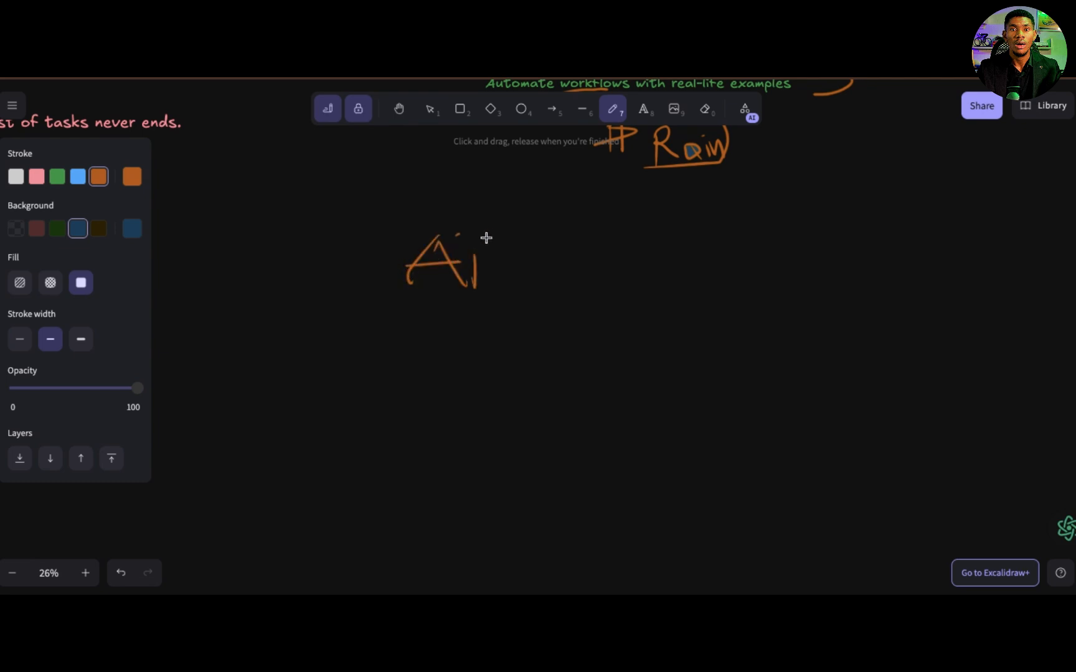
Step: Draw an arrow from "AI" to a handwritten "prompt" and underline that word three times
mouse_move(463, 295)
left_mouse_down()
mouse_move(578, 257)
mouse_move(627, 317)
left_mouse_up()
mouse_move(657, 265)
left_mouse_down()
mouse_move(668, 244)
mouse_move(735, 254)
mouse_move(739, 287)
left_mouse_up()
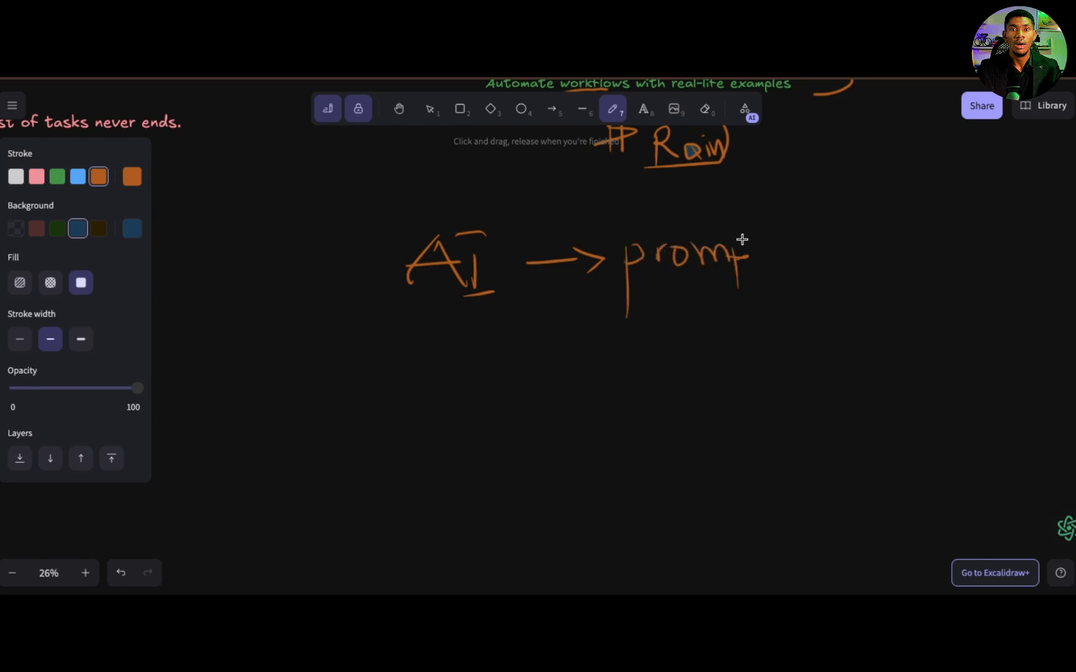
mouse_move(738, 239)
left_mouse_down()
mouse_move(781, 264)
mouse_move(783, 240)
left_mouse_up()
left_click_drag(640, 290, 783, 291)
mouse_move(651, 305)
left_mouse_down()
mouse_move(772, 306)
mouse_move(735, 318)
mouse_move(775, 318)
left_mouse_up()
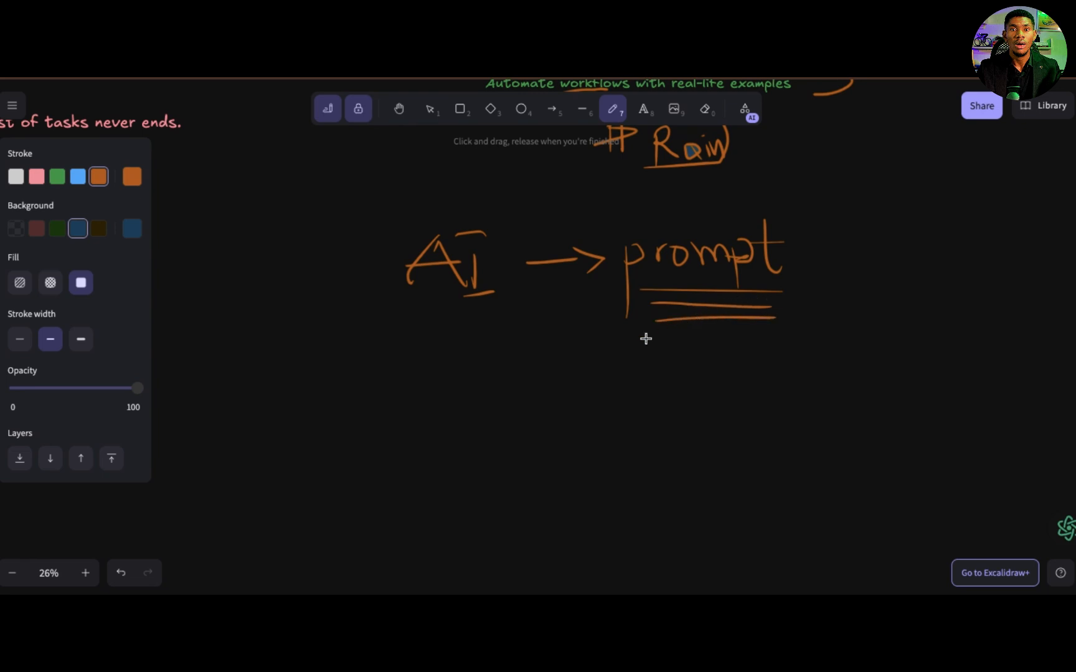
Step: Handwrite "Instruction" below "prompt" and underline it three times
mouse_move(625, 346)
left_mouse_down()
mouse_move(629, 398)
mouse_move(699, 364)
mouse_move(736, 373)
mouse_move(752, 353)
mouse_move(763, 377)
mouse_move(773, 356)
mouse_move(788, 367)
left_mouse_up()
left_click(768, 340)
left_click_drag(795, 353, 811, 372)
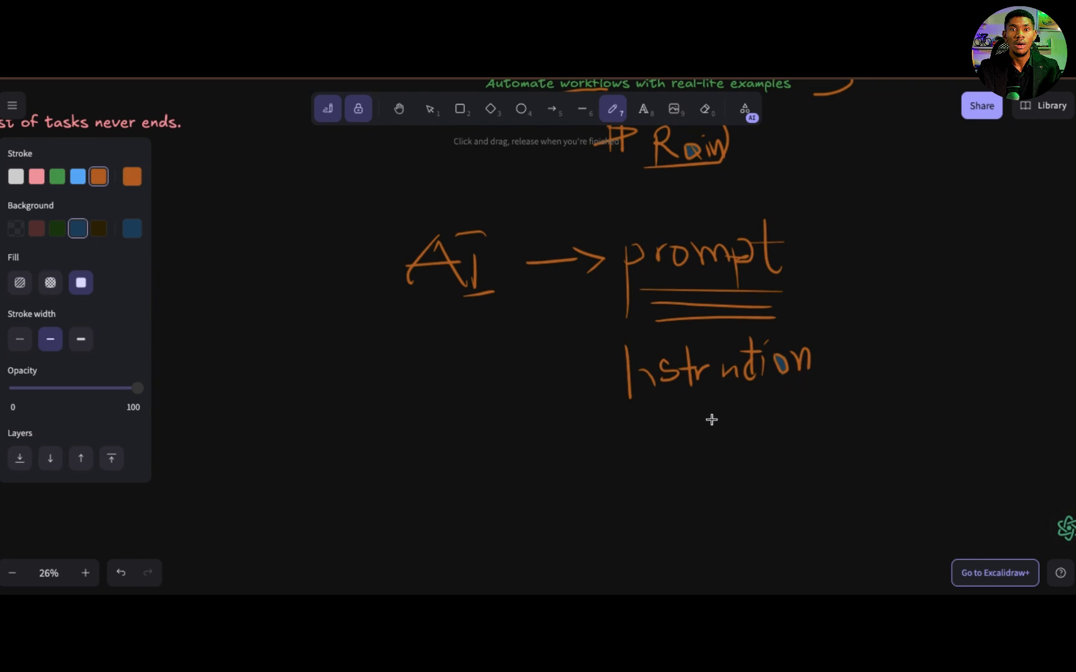
mouse_move(655, 410)
left_mouse_down()
mouse_move(772, 390)
mouse_move(740, 403)
mouse_move(765, 399)
left_mouse_up()
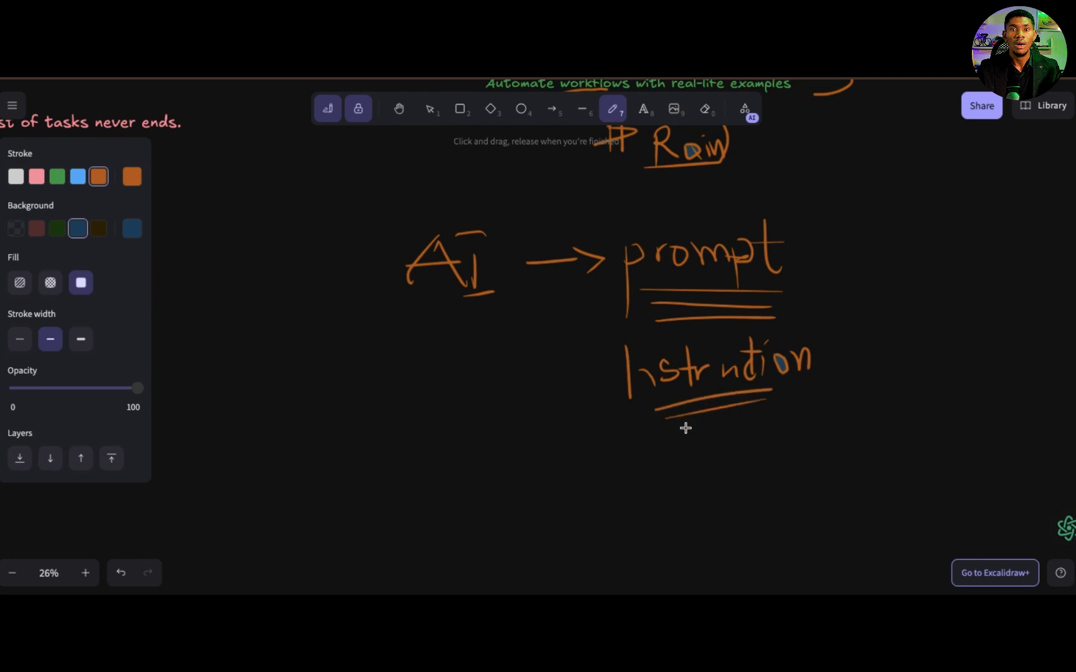
left_click_drag(685, 428, 752, 416)
left_click_drag(638, 392, 643, 369)
Step: Draw a right bracket joining "prompt" and "Instruction", and handwrite an underlined "Enginner" beside it
left_click_drag(774, 216, 826, 389)
left_click_drag(829, 300, 857, 302)
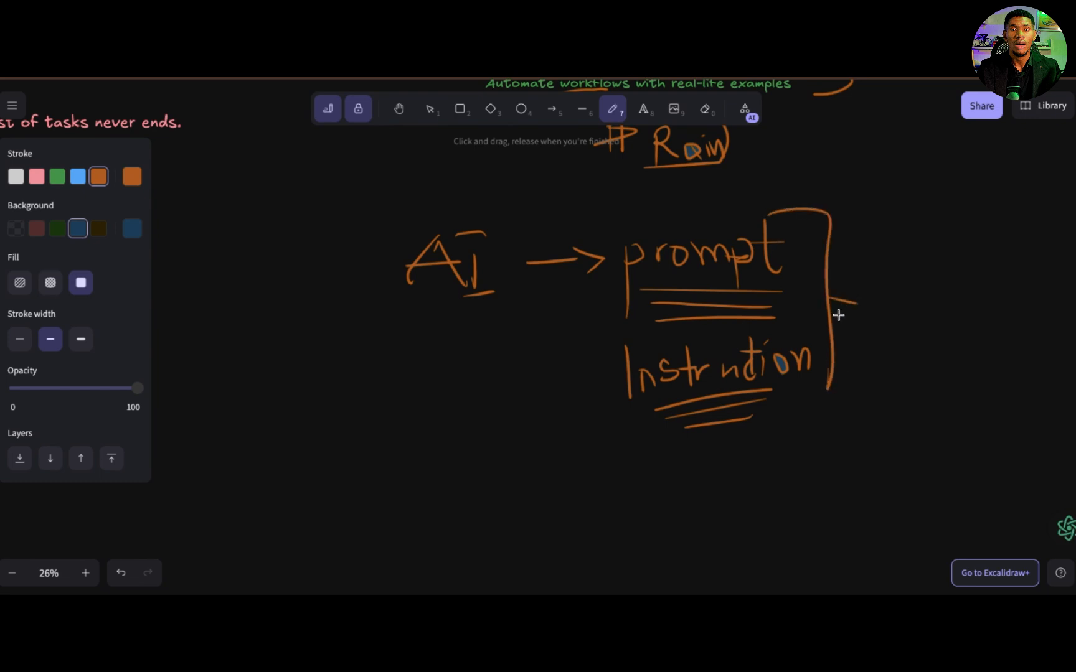
scroll(837, 306, "right", 5)
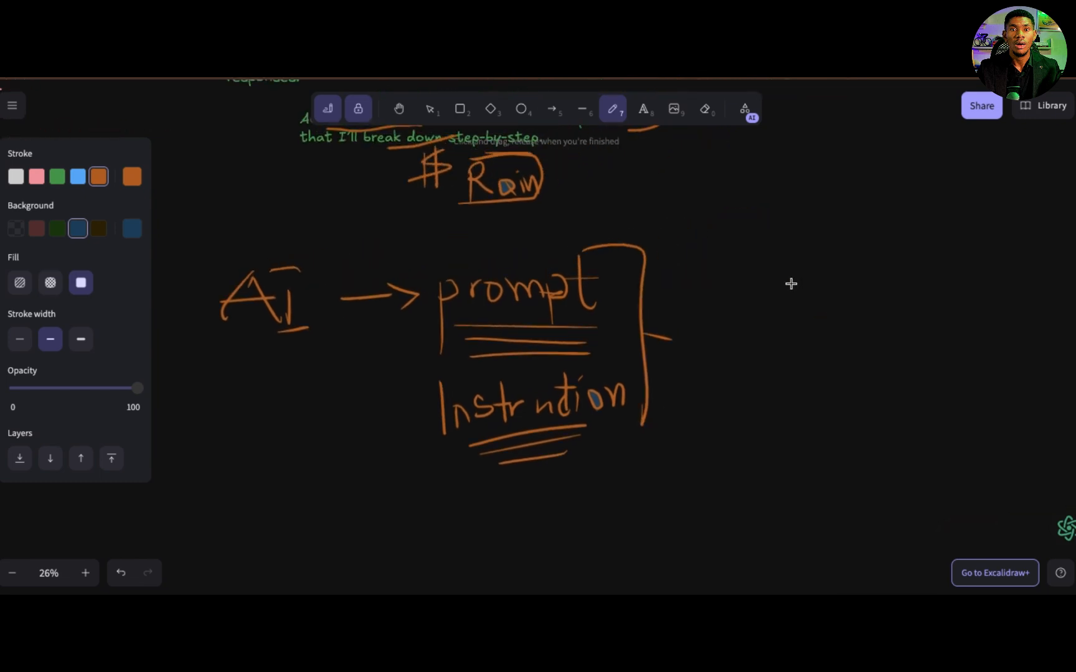
mouse_move(780, 249)
left_mouse_down()
mouse_move(761, 246)
mouse_move(758, 298)
mouse_move(768, 298)
left_mouse_up()
mouse_move(737, 282)
left_mouse_down()
mouse_move(757, 278)
mouse_move(792, 300)
mouse_move(795, 324)
mouse_move(777, 313)
mouse_move(835, 297)
mouse_move(846, 308)
left_mouse_up()
mouse_move(856, 306)
left_mouse_down()
mouse_move(863, 291)
mouse_move(870, 306)
mouse_move(909, 288)
left_mouse_up()
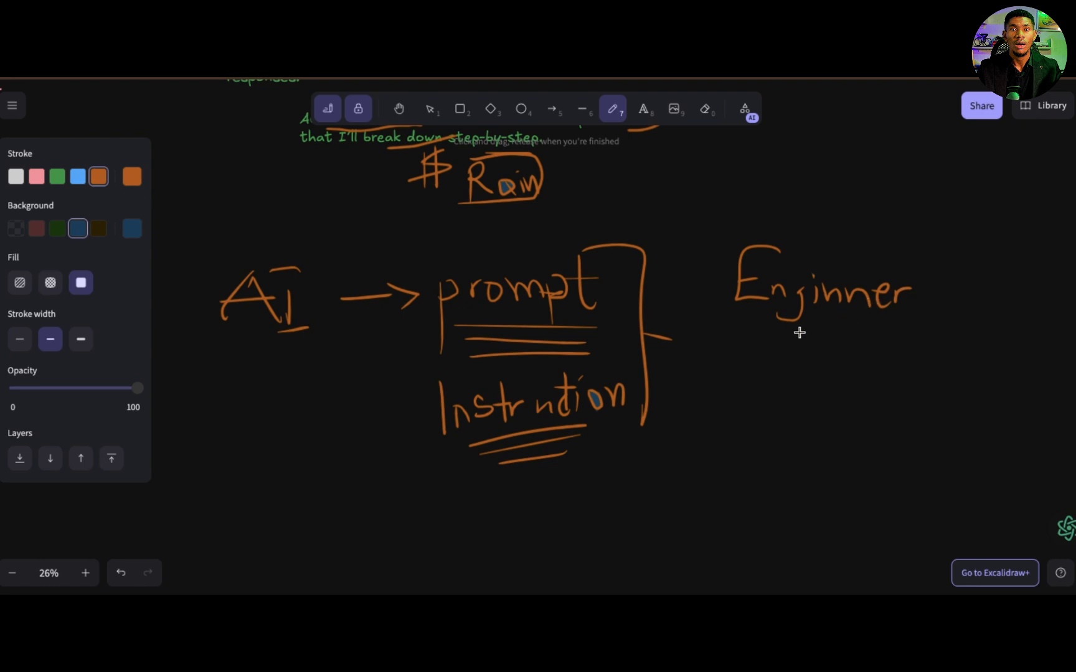
left_click_drag(745, 316, 865, 323)
Step: Draw a circled number 1 below "Instruction", followed by an arrow pointing right
scroll(504, 332, "down", 5)
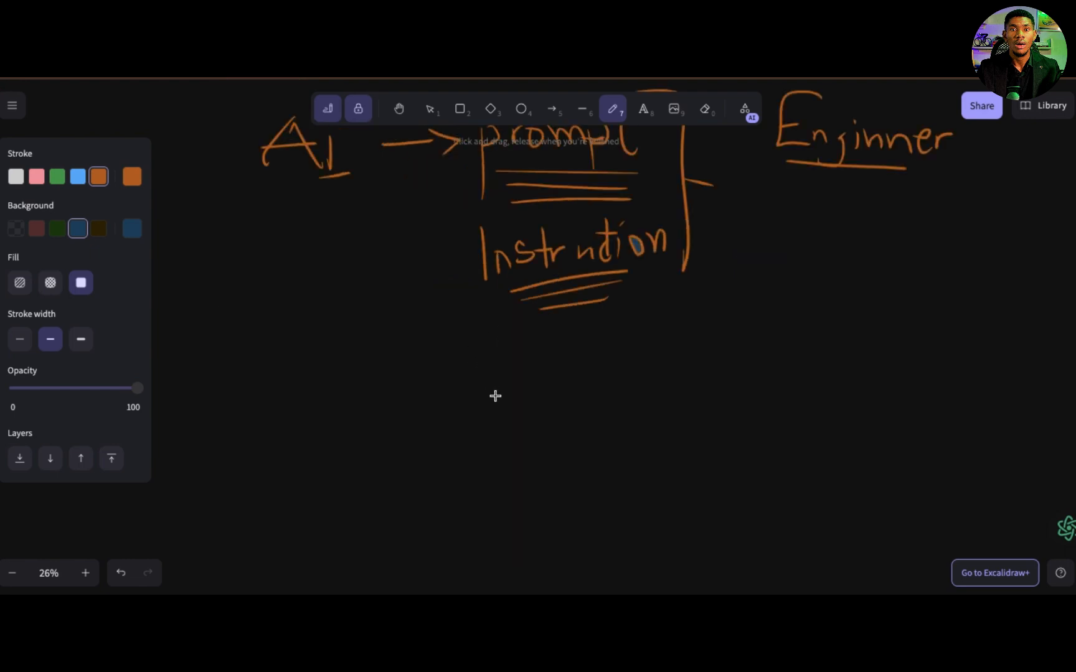
left_click_drag(499, 373, 486, 358)
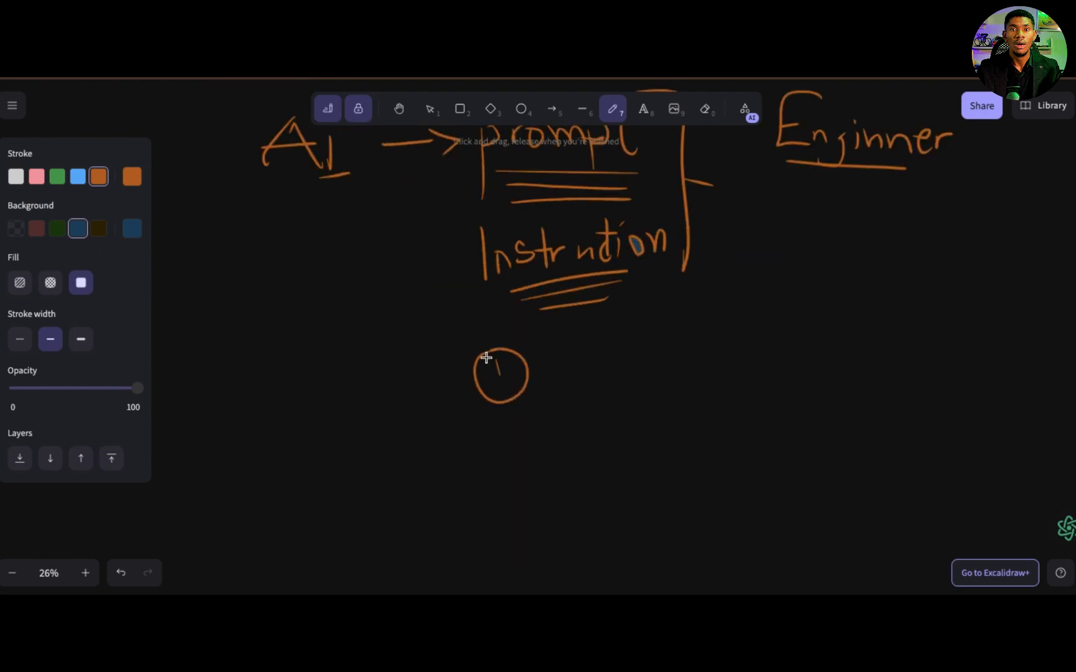
mouse_move(564, 373)
left_mouse_down()
mouse_move(627, 372)
mouse_move(616, 382)
left_mouse_up()
Step: Handwrite "Landing page copy" after the arrow of item 1
mouse_move(693, 338)
left_mouse_down()
mouse_move(721, 383)
mouse_move(725, 372)
mouse_move(753, 371)
left_mouse_up()
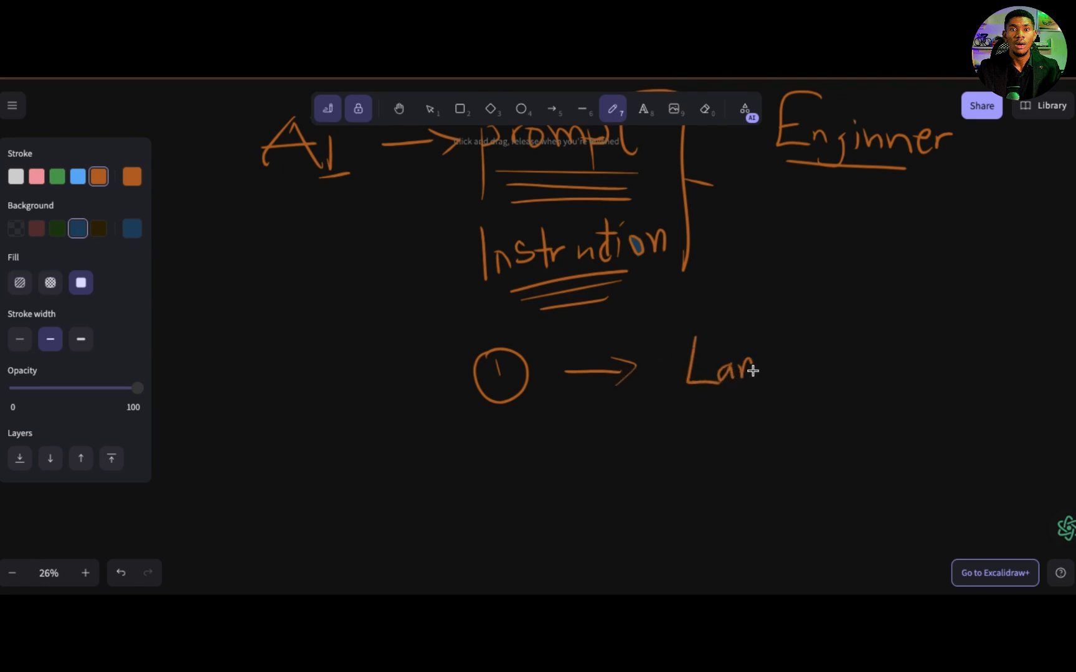
mouse_move(771, 330)
left_mouse_down()
mouse_move(773, 368)
mouse_move(812, 368)
mouse_move(807, 406)
left_mouse_up()
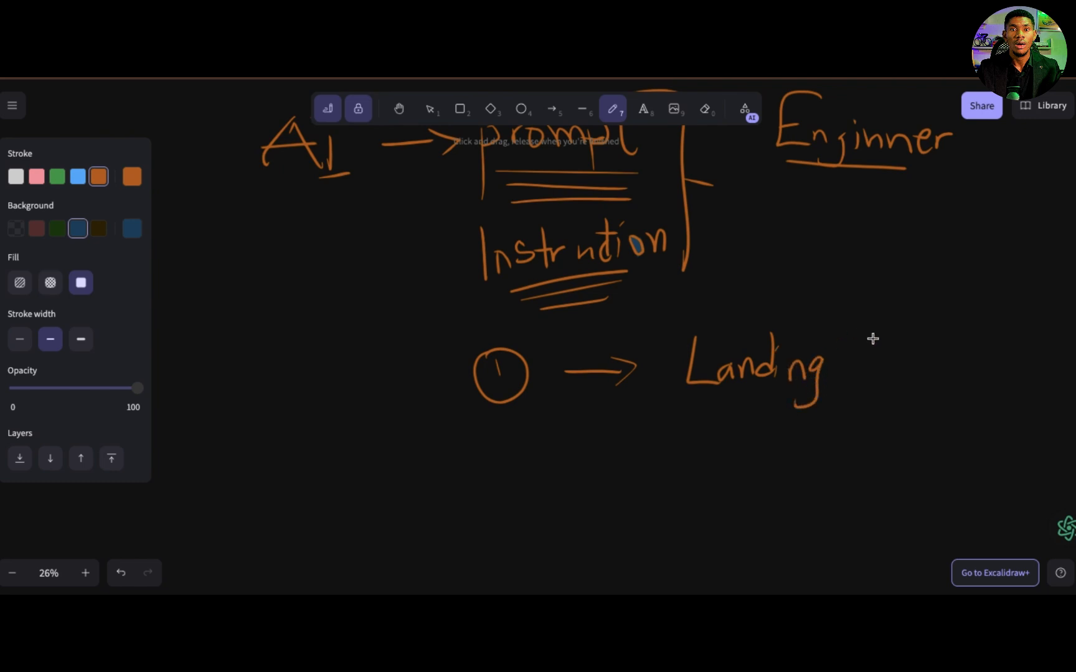
scroll(856, 358, "right", 4)
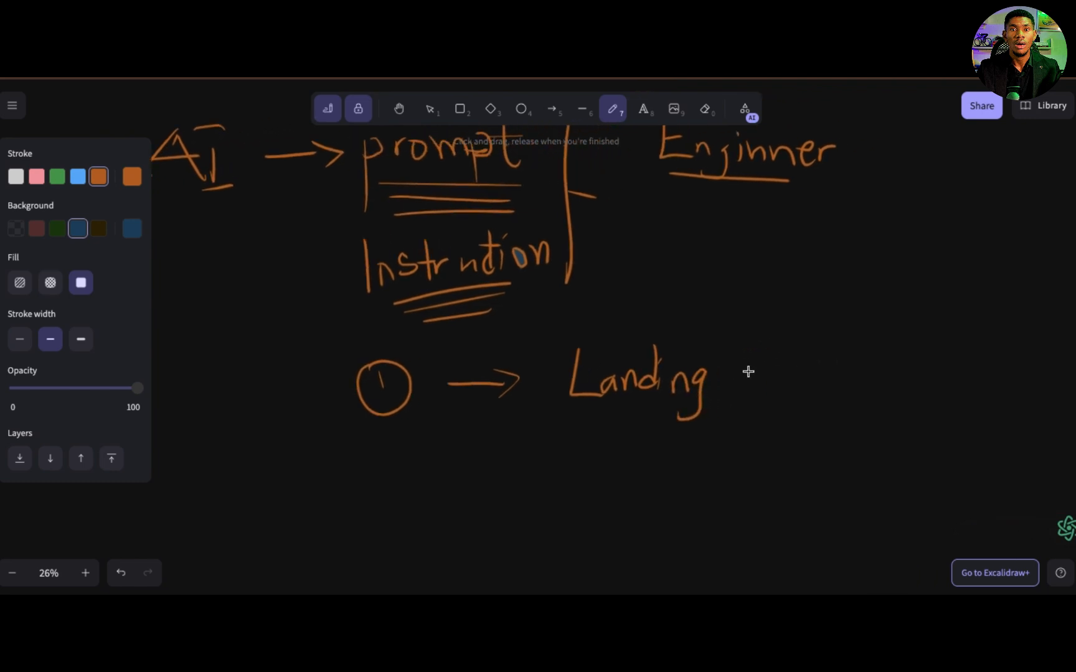
left_click_drag(745, 370, 752, 384)
left_click_drag(752, 385, 751, 408)
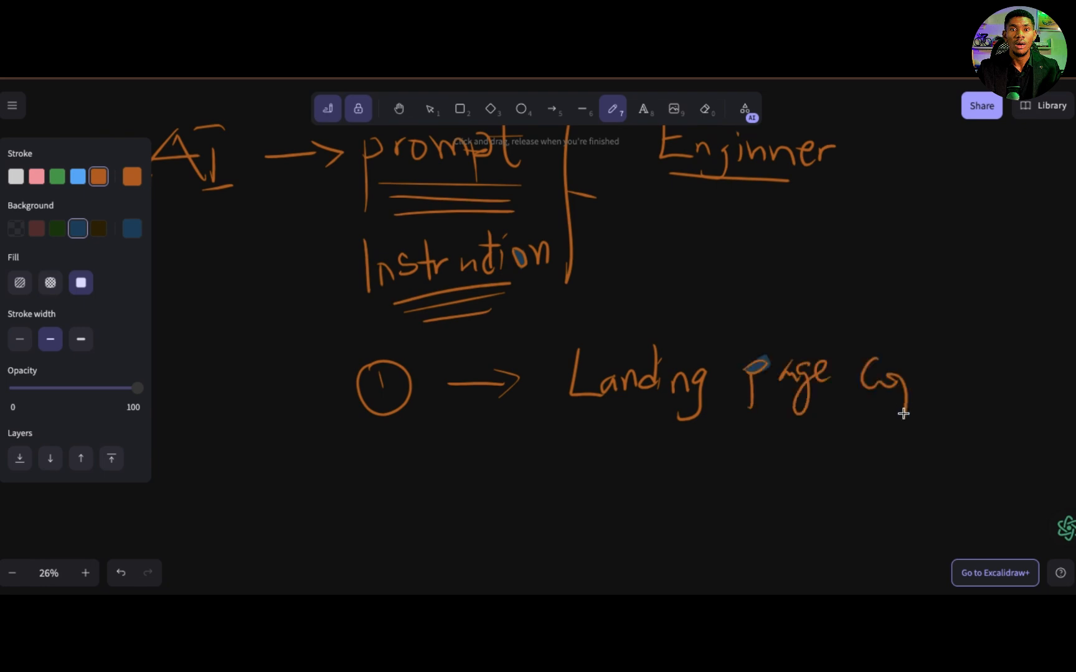
mouse_move(904, 379)
left_mouse_down()
mouse_move(914, 370)
mouse_move(919, 381)
left_mouse_up()
mouse_move(928, 366)
left_mouse_down()
mouse_move(937, 371)
mouse_move(908, 414)
left_mouse_up()
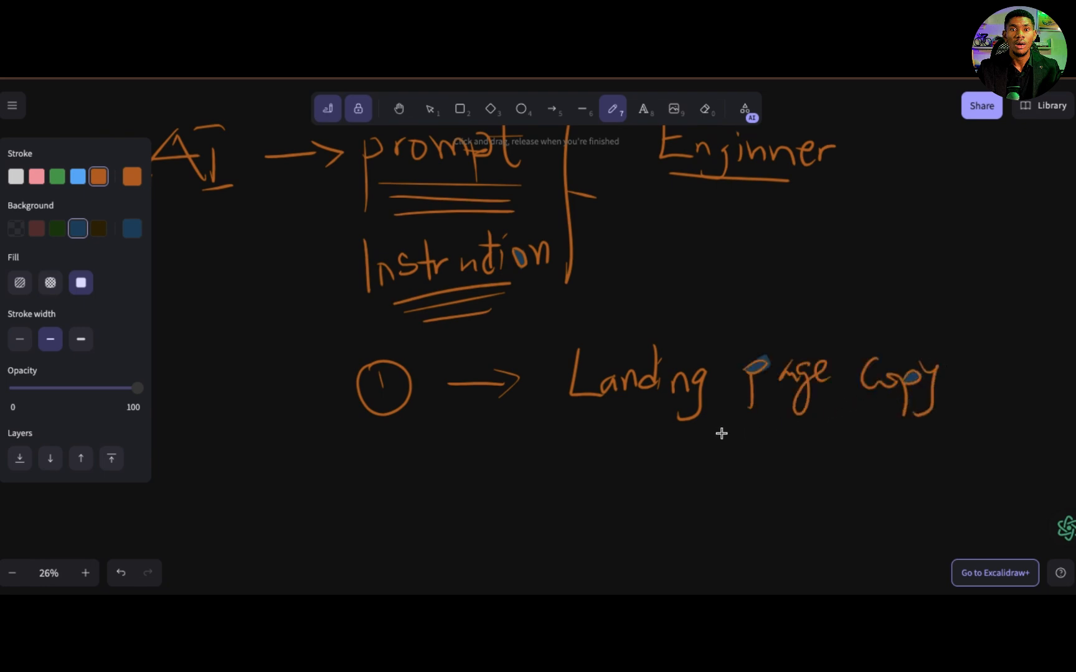
Step: Draw a downward arrow from "Landing page copy" to a handwritten "Email Sequence"
mouse_move(738, 410)
left_mouse_down()
mouse_move(744, 459)
mouse_move(750, 445)
left_mouse_up()
mouse_move(636, 478)
left_mouse_down()
mouse_move(620, 524)
mouse_move(687, 507)
mouse_move(745, 519)
left_mouse_up()
left_click(799, 480)
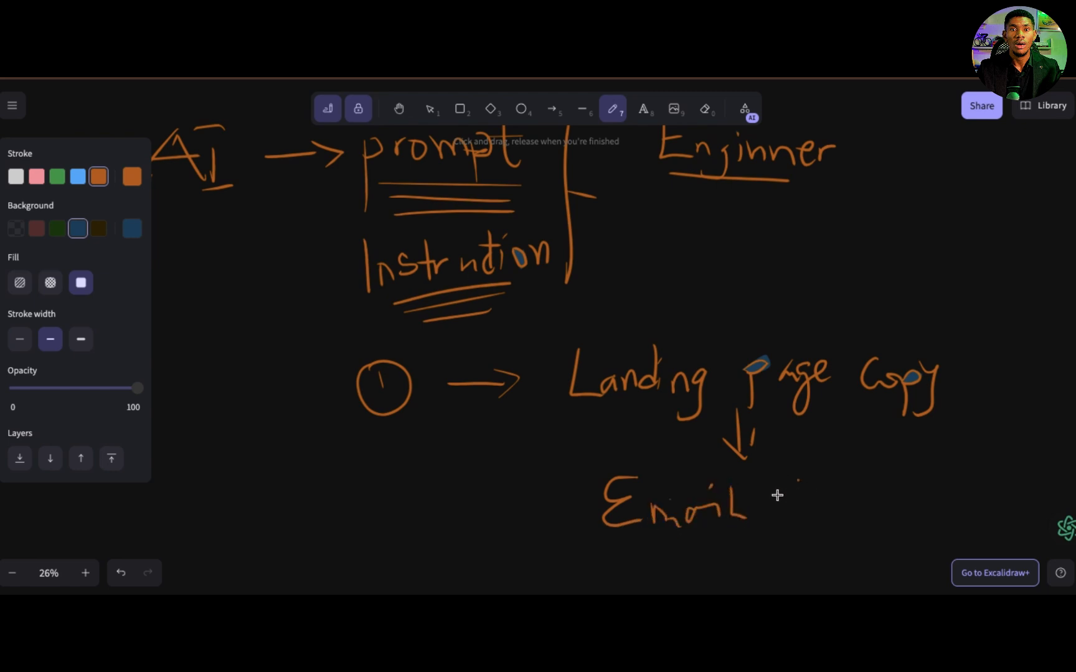
mouse_move(799, 492)
left_mouse_down()
mouse_move(776, 520)
mouse_move(846, 507)
mouse_move(837, 539)
mouse_move(860, 497)
mouse_move(919, 497)
mouse_move(944, 512)
left_mouse_up()
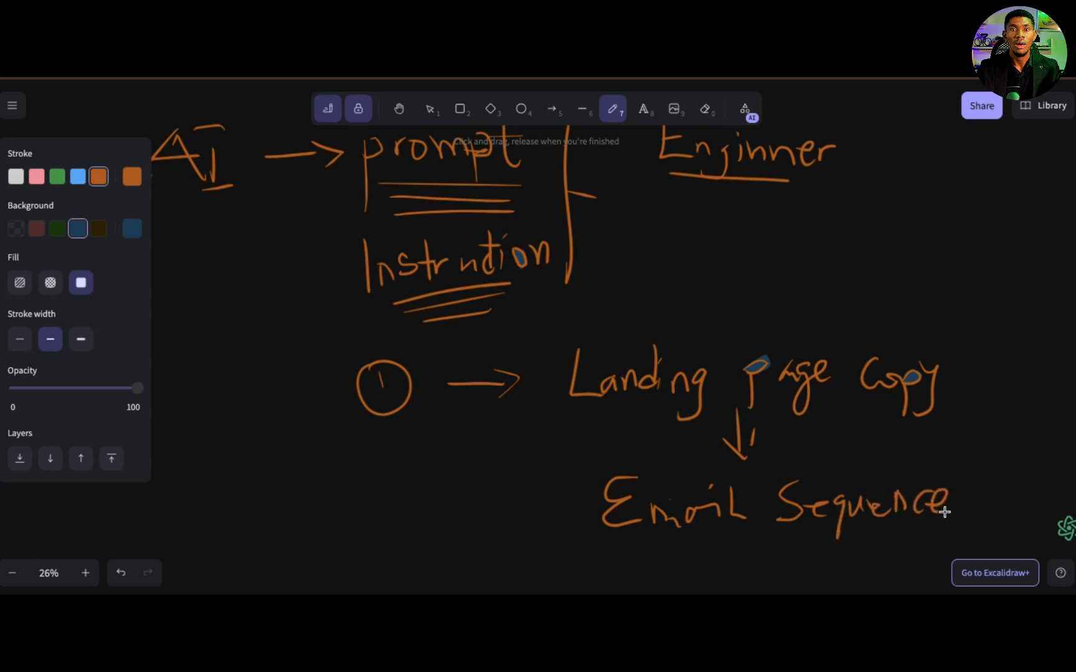
Step: Draw a downward arrow from "Email Sequence" to a handwritten "Cus Sup Respond"
scroll(951, 469, "down", 5)
scroll(950, 469, "right", 2)
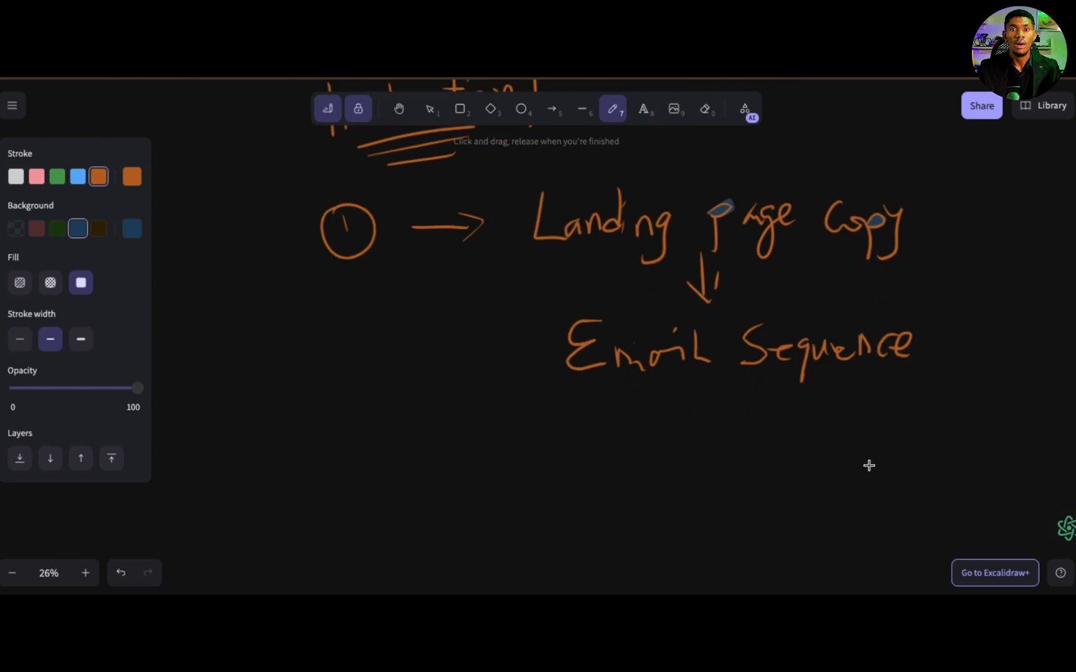
mouse_move(696, 379)
left_mouse_down()
mouse_move(687, 445)
mouse_move(704, 426)
mouse_move(675, 430)
left_mouse_up()
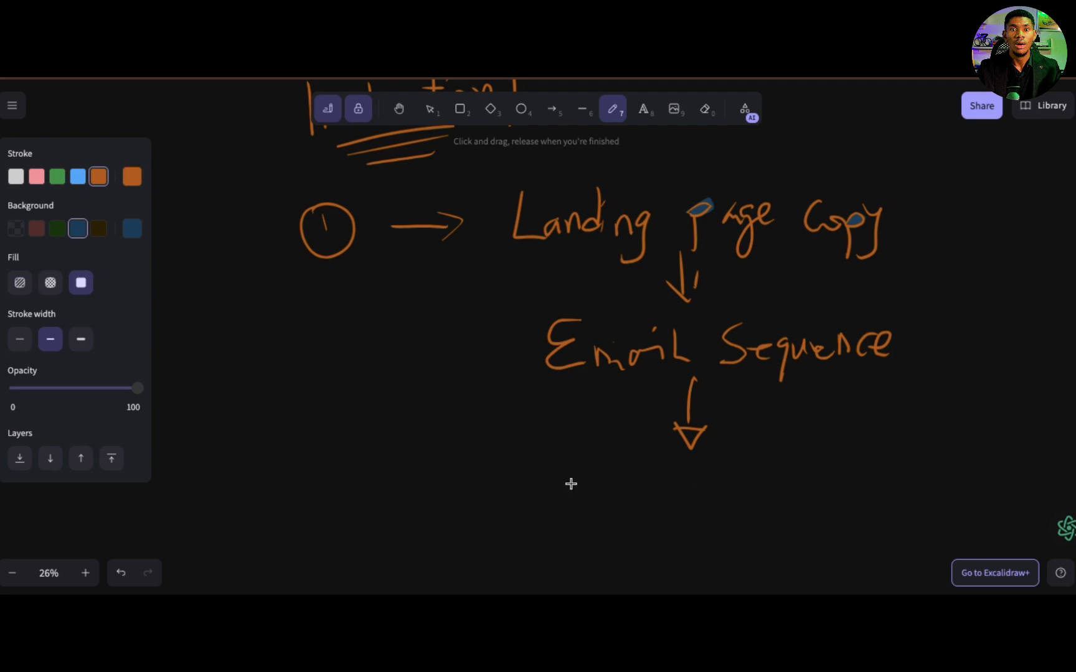
left_click_drag(579, 473, 592, 525)
left_click_drag(599, 495, 642, 517)
left_click_drag(705, 492, 681, 522)
left_click_drag(716, 495, 736, 493)
mouse_move(739, 491)
left_mouse_down()
mouse_move(744, 537)
mouse_move(743, 517)
left_mouse_up()
mouse_move(813, 476)
left_mouse_down()
mouse_move(811, 513)
mouse_move(861, 507)
mouse_move(884, 532)
left_mouse_up()
left_click(886, 497)
mouse_move(886, 490)
left_mouse_down()
mouse_move(893, 504)
mouse_move(896, 493)
mouse_move(939, 502)
mouse_move(931, 508)
mouse_move(955, 490)
left_mouse_up()
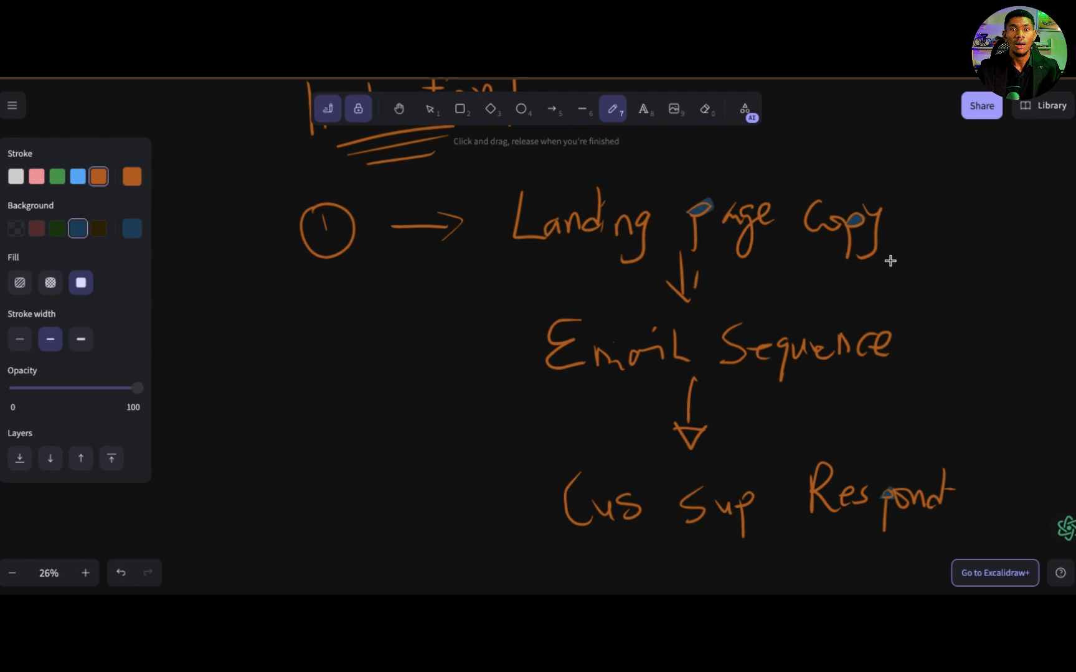
Step: Draw a bracket stroke along the right side of the three items, from "Landing page copy" down to "Cus Sup Respond"
mouse_move(890, 205)
left_mouse_down()
mouse_move(939, 307)
mouse_move(967, 490)
left_mouse_up()
scroll(970, 446, "right", 5)
scroll(969, 447, "up", 1)
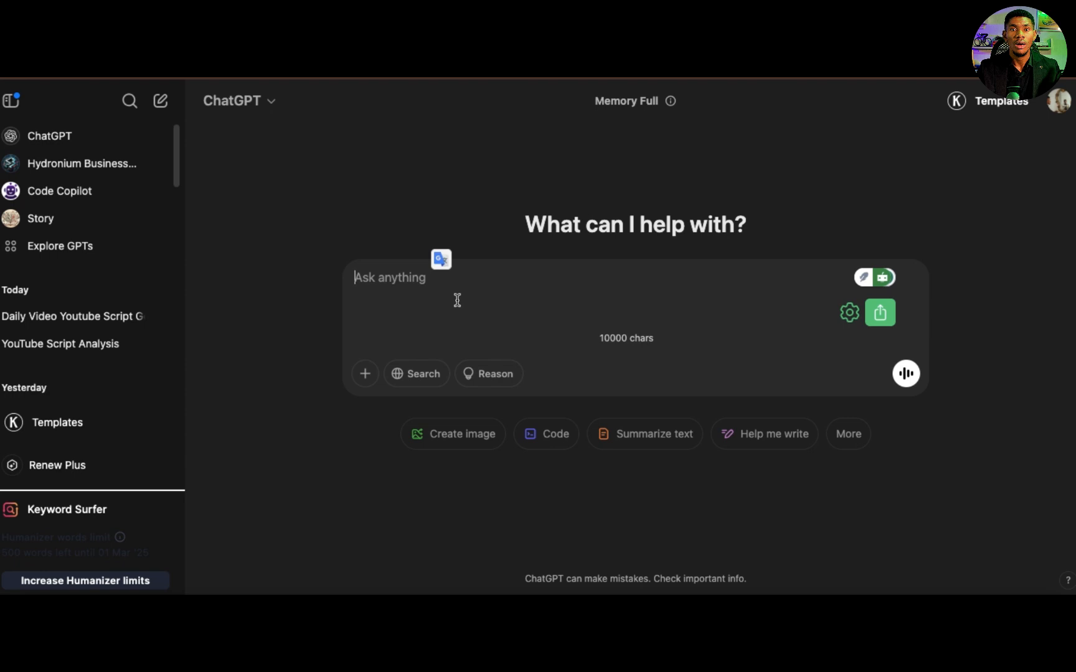
Step: Start an outline in the chat prompt with the lines "HEADLINE" and "DESCRIPTION"
type("HEAD")
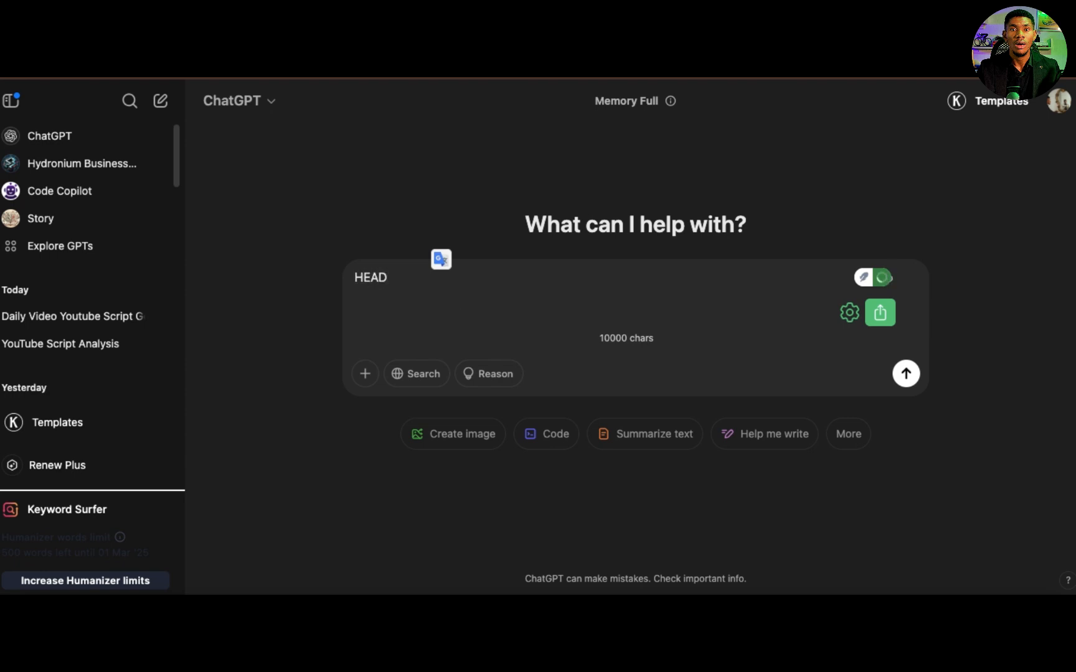
type("LINE")
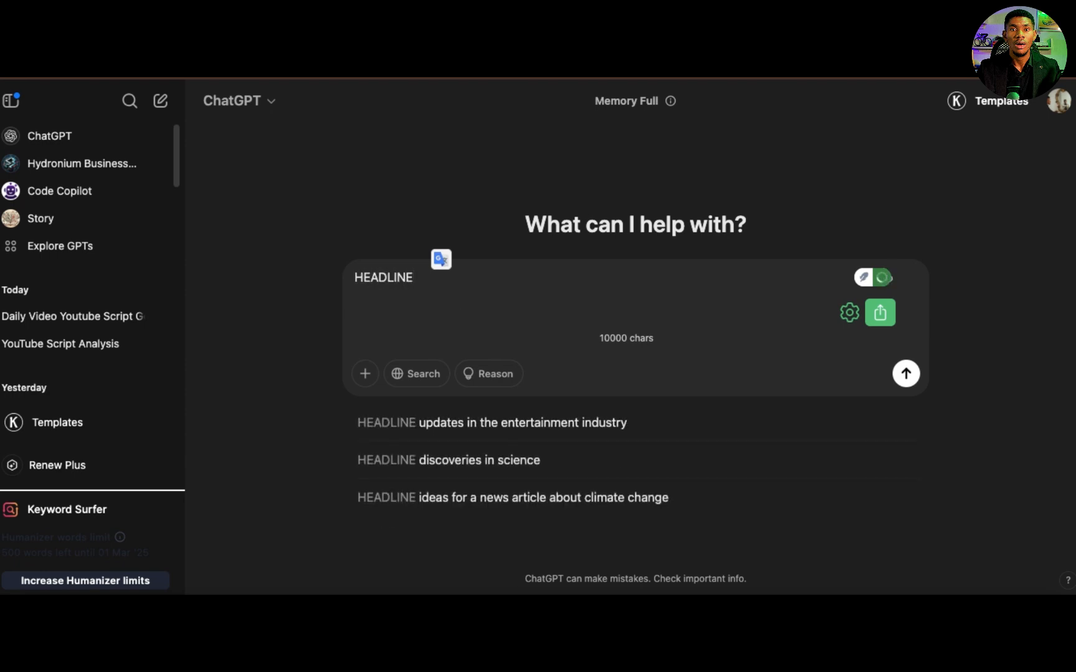
key("shift+Return")
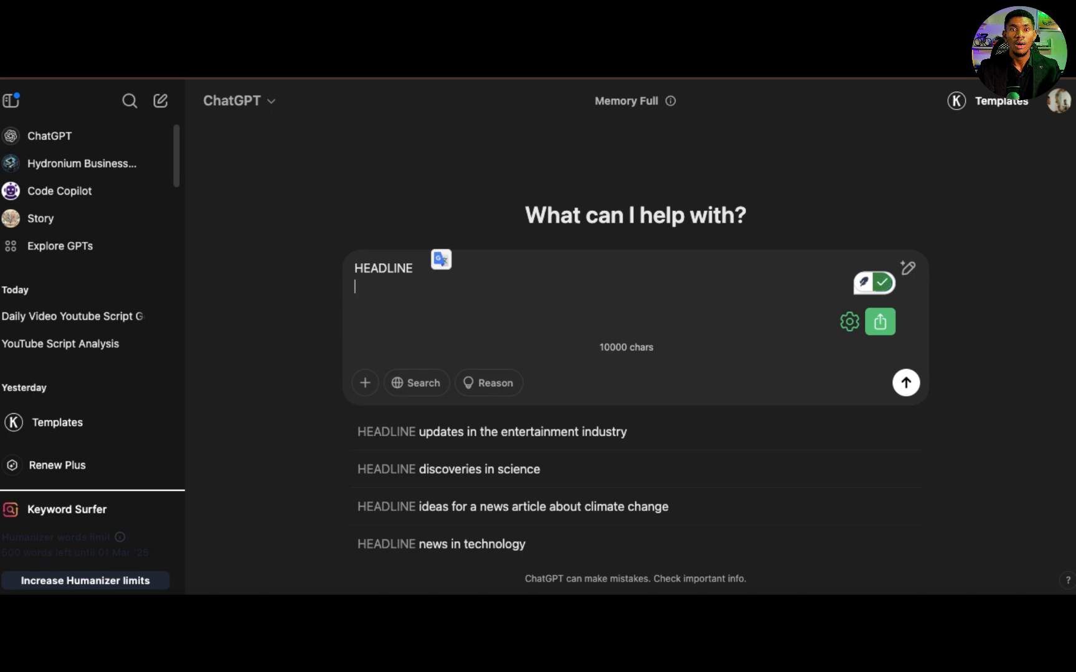
type("DESCRIPTION")
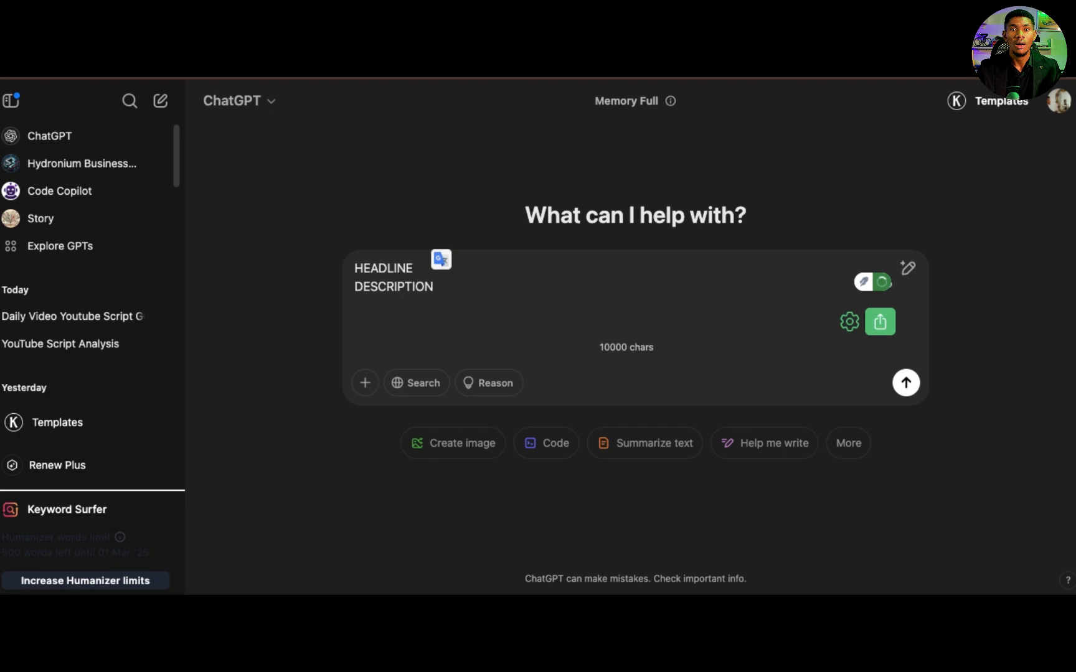
key("shift+Return")
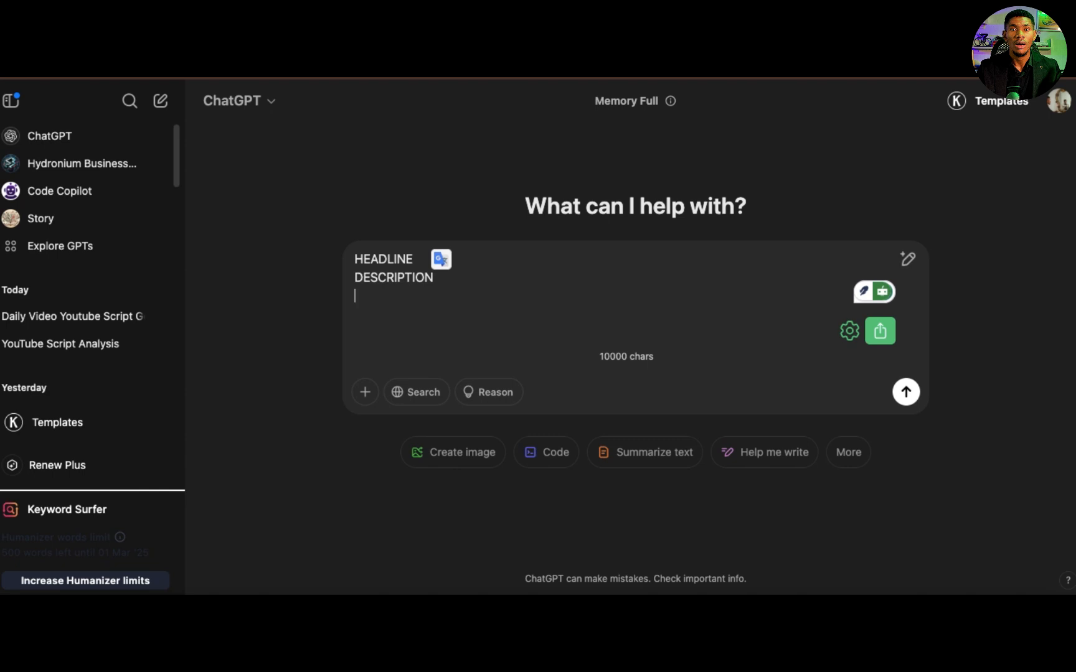
Step: Add "FEATURE OF SERVICES" as the third outline line of the prompt, followed by a blank line
type("FEATURE")
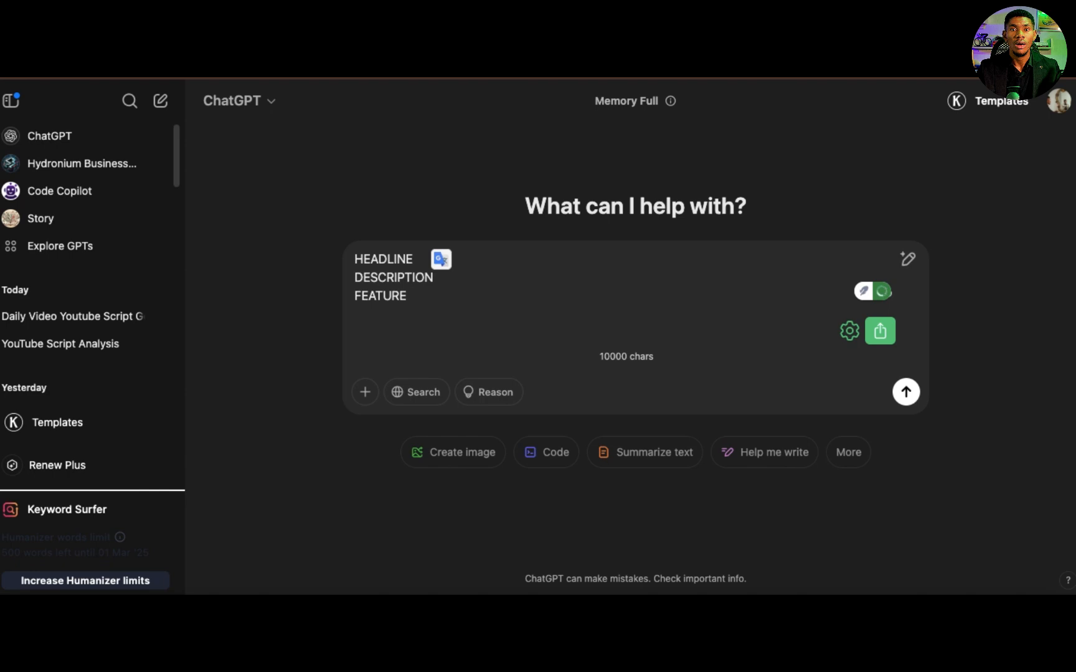
type(" OF SERVIR")
key("BackSpace")
type("CE")
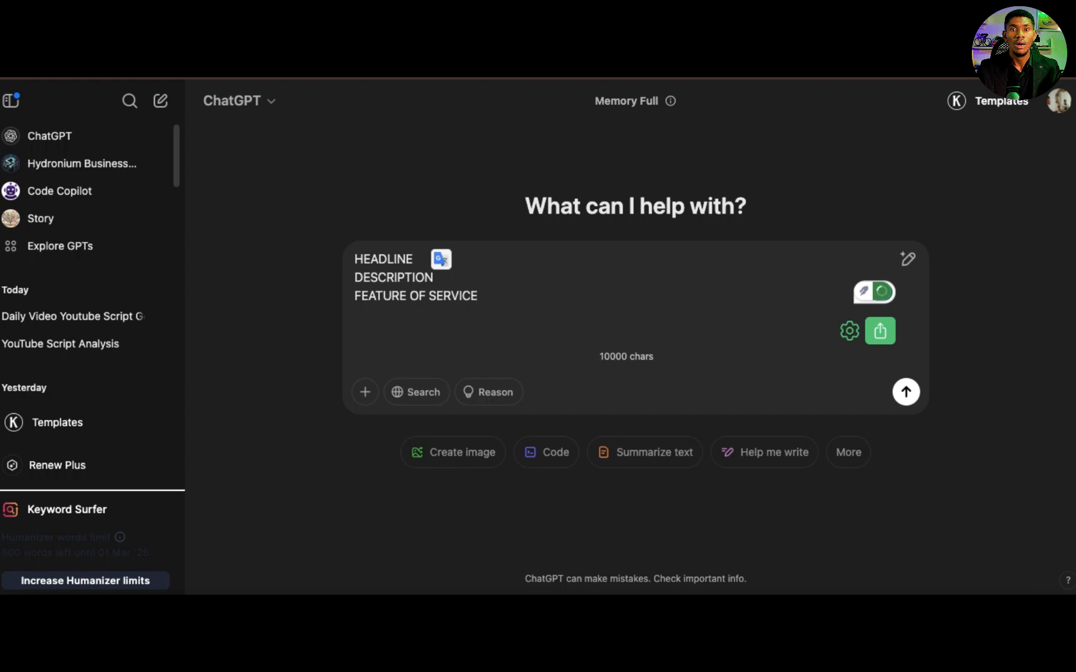
type("S")
key("shift+Return")
key("shift+Return")
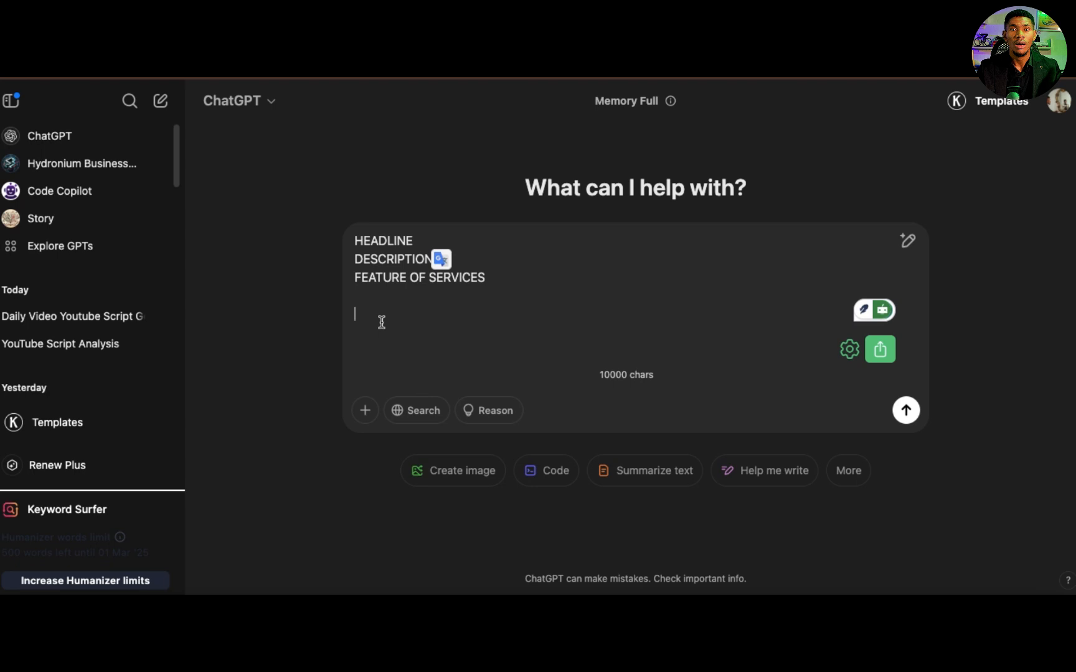
Step: Write the request "WRITe me a headline for a landing page offering a free checklist for small business owners" below the outline
type("WRITe me a ")
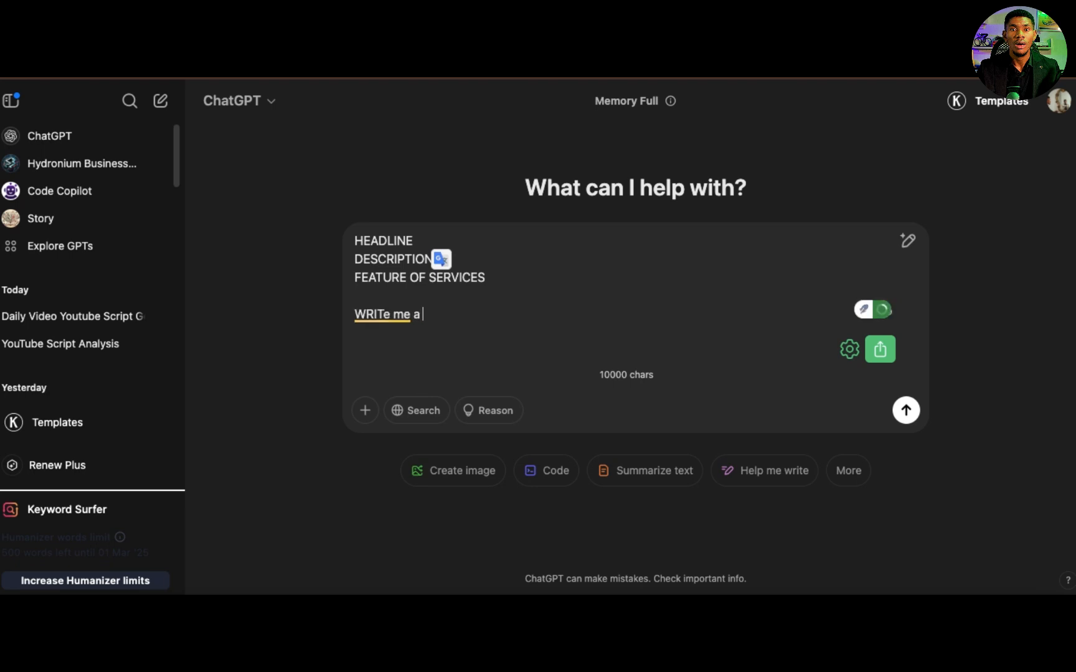
type("headline for a landi")
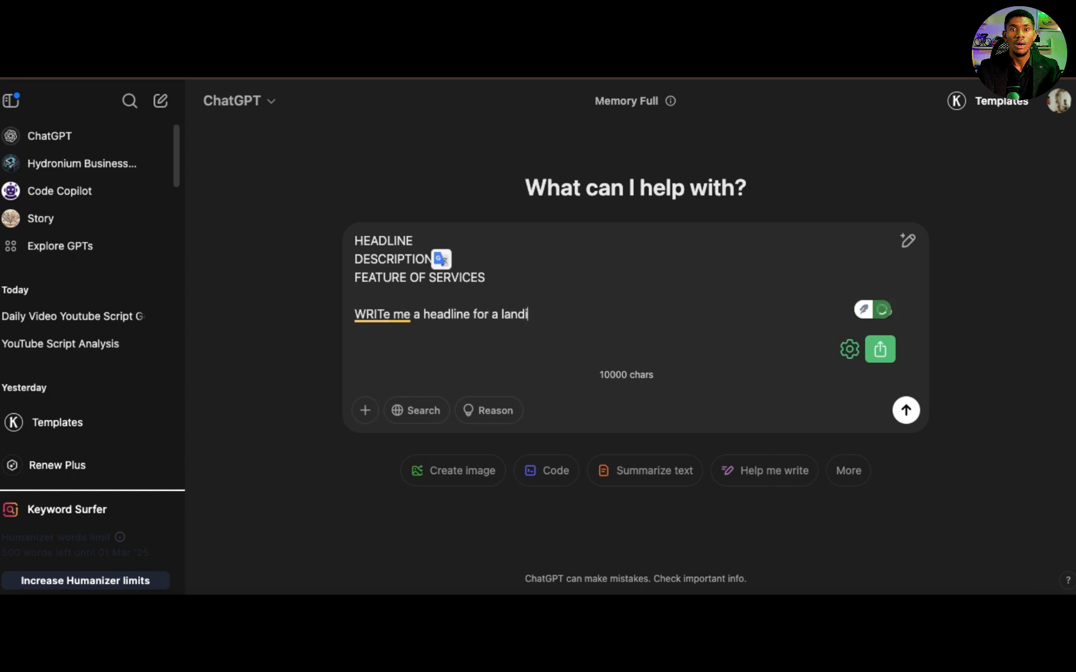
type("ng page offering ")
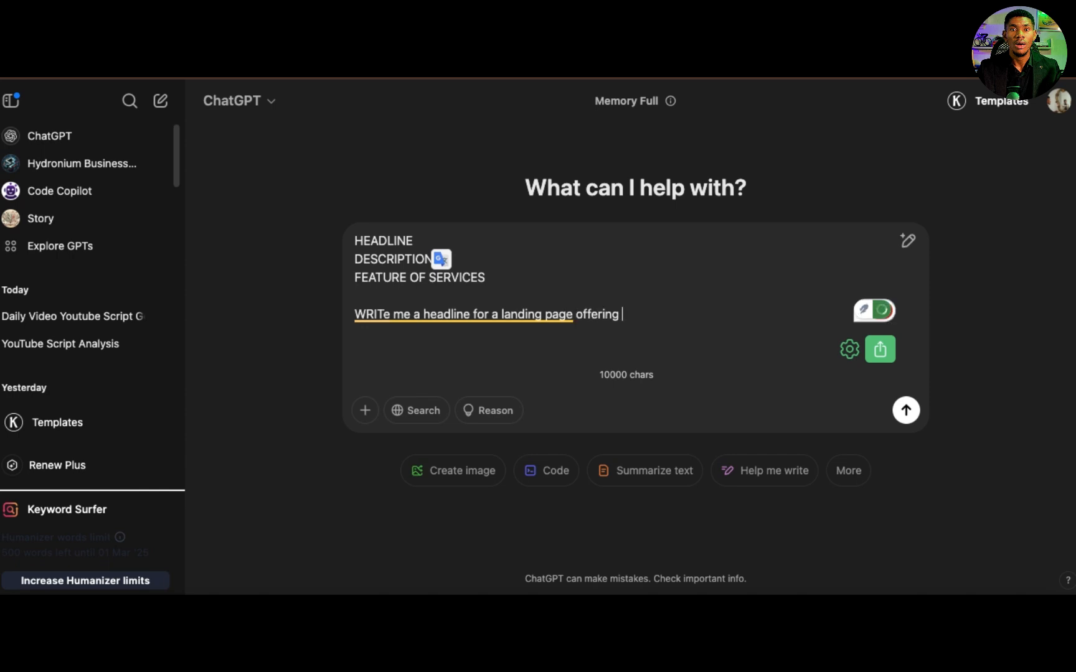
type("a free checklist for ")
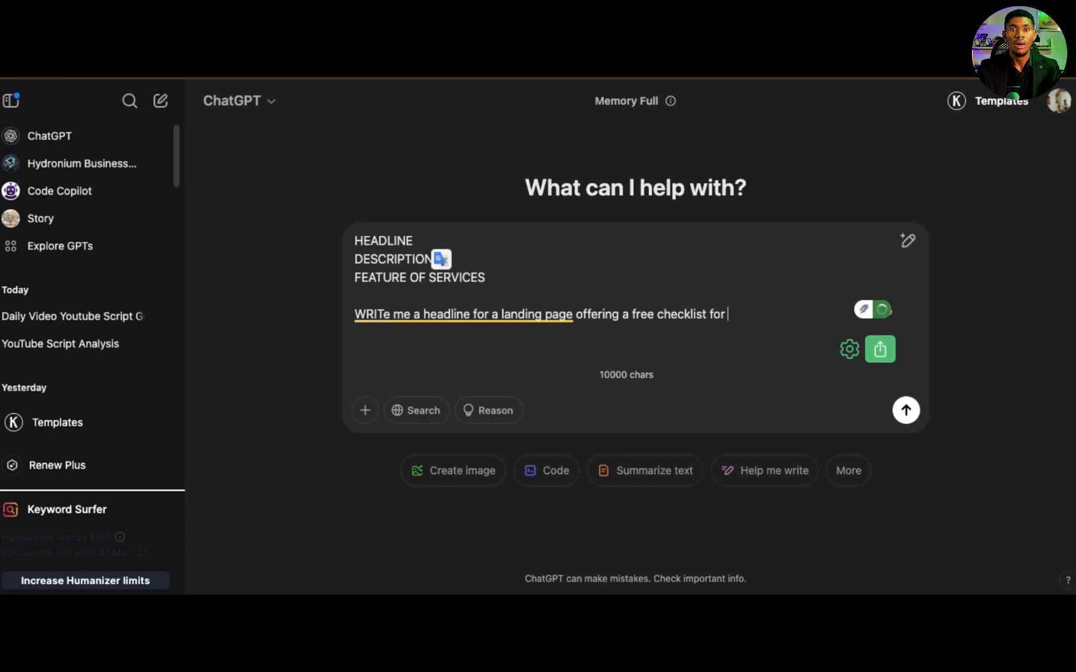
type("small business")
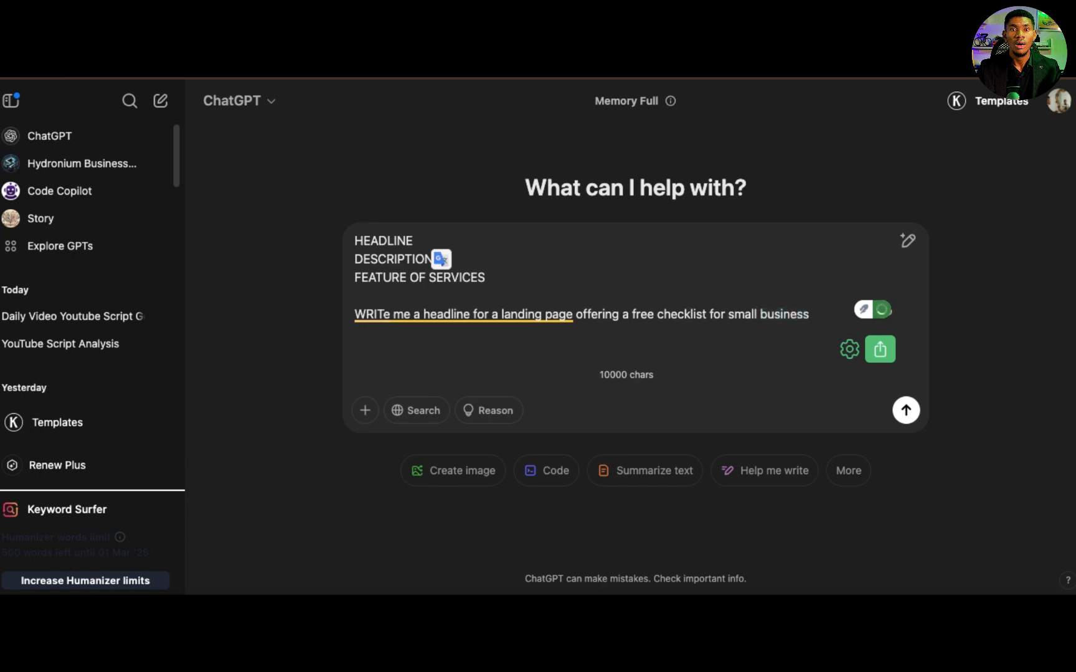
type(" owners")
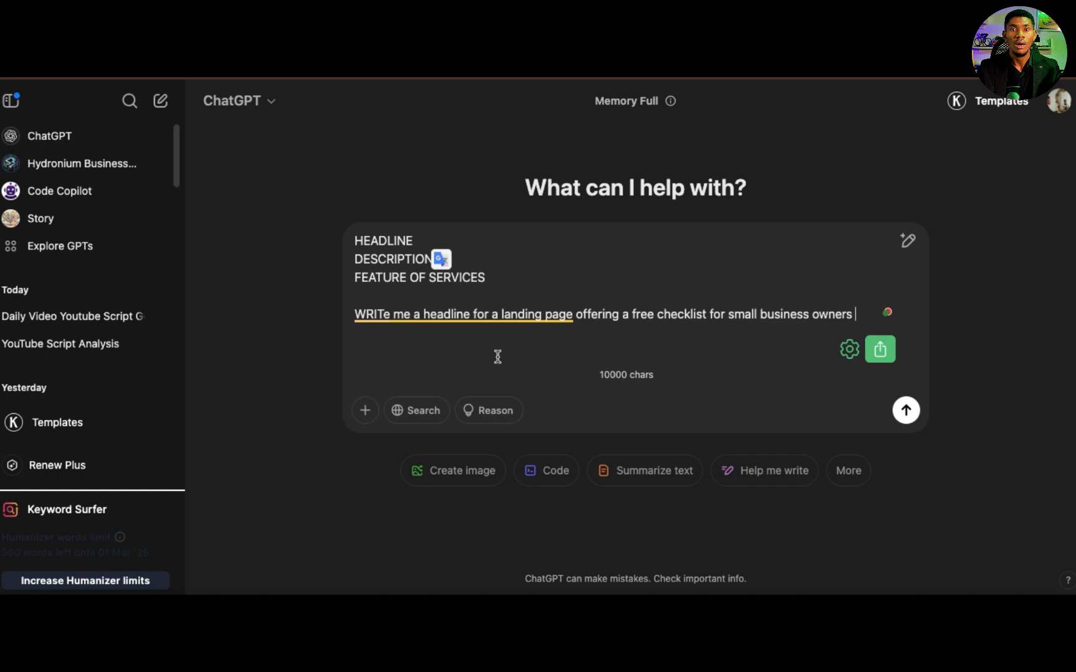
Step: Add a new line after the headline request reading "I need 3 headline so I can choose one. thank you, you so smart..."
mouse_move(504, 314)
left_click_drag(655, 317, 706, 315)
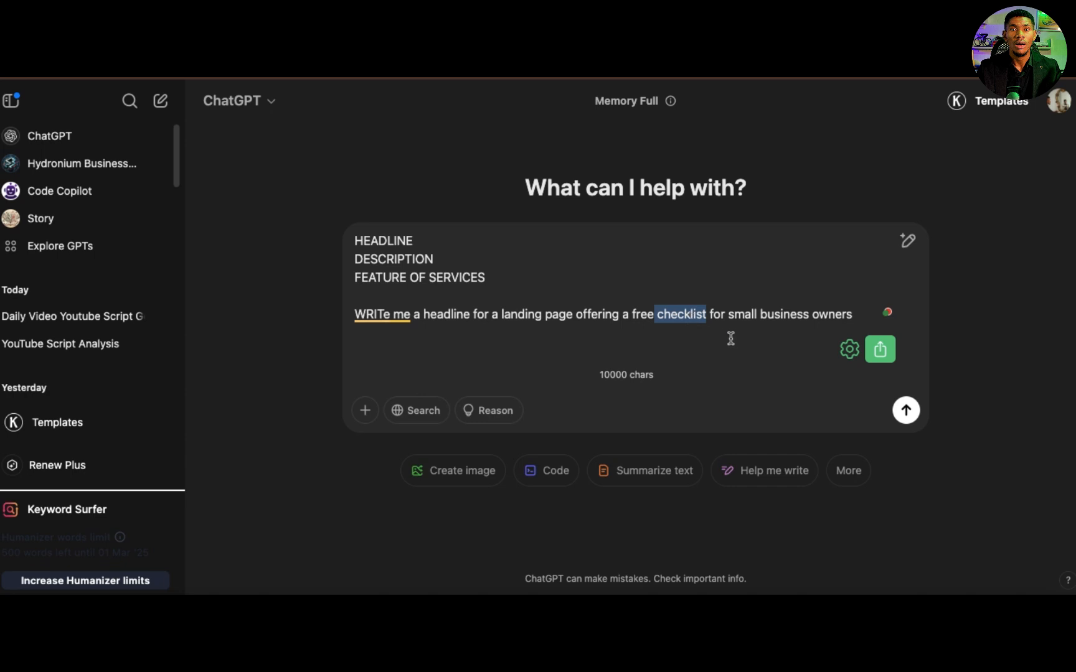
left_click(852, 318)
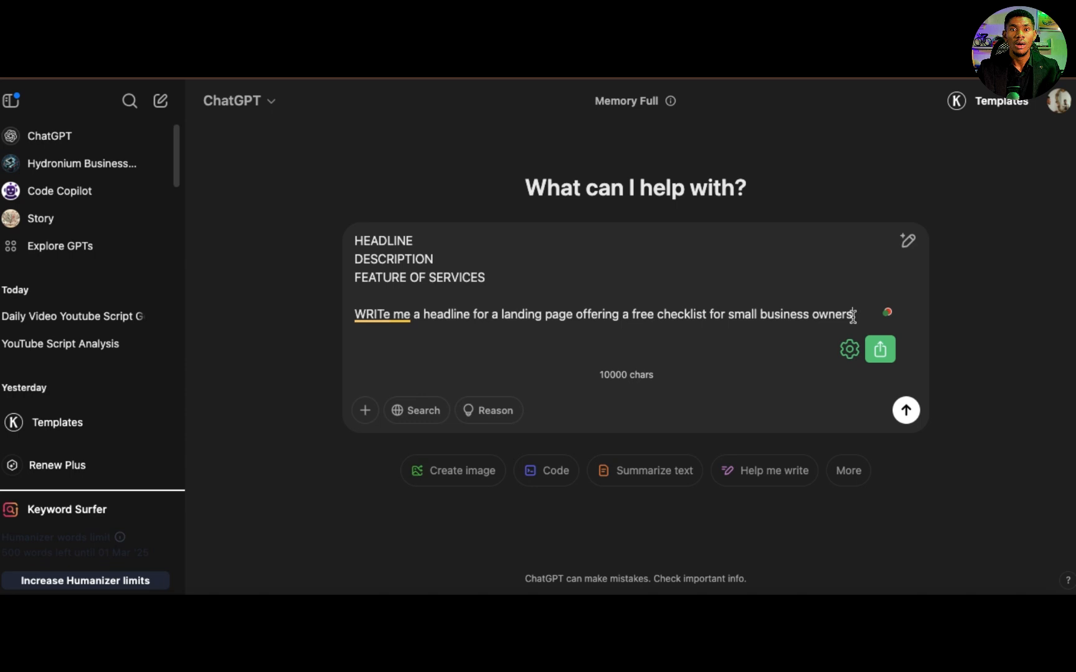
key("shift+Return")
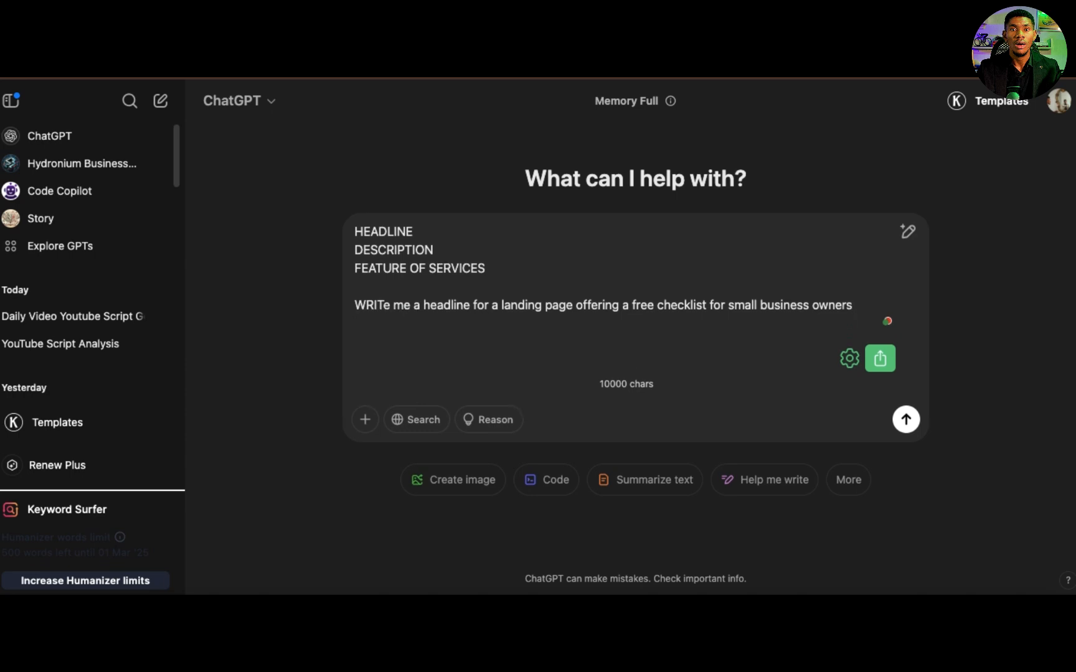
type("I need 3 headline so I can sh")
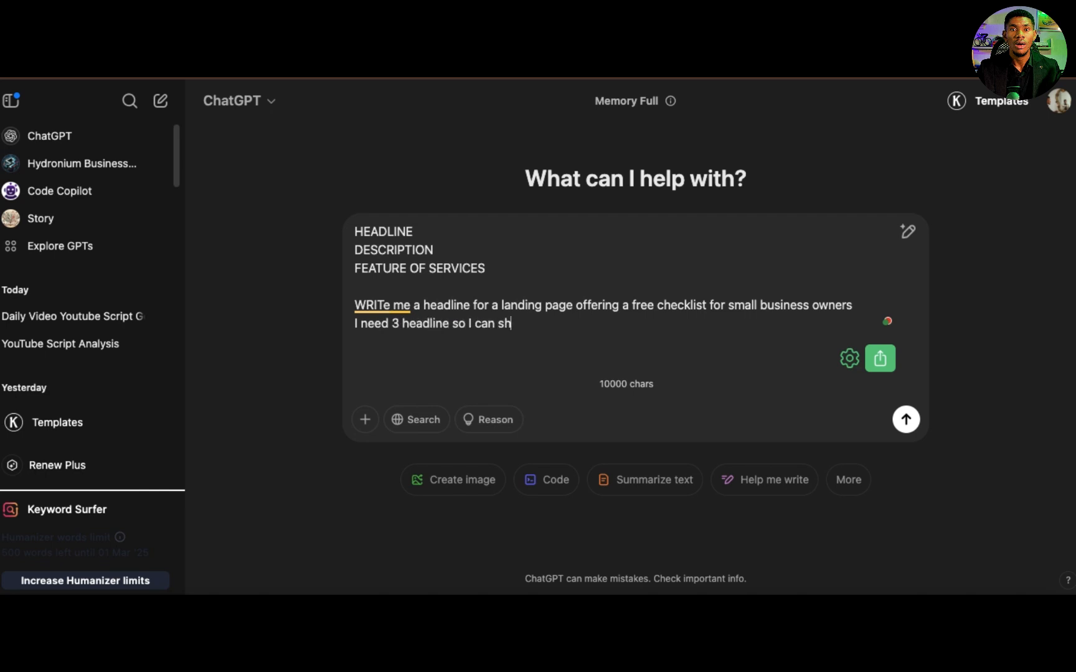
key("BackSpace")
key("BackSpace")
type("choose one. thank you")
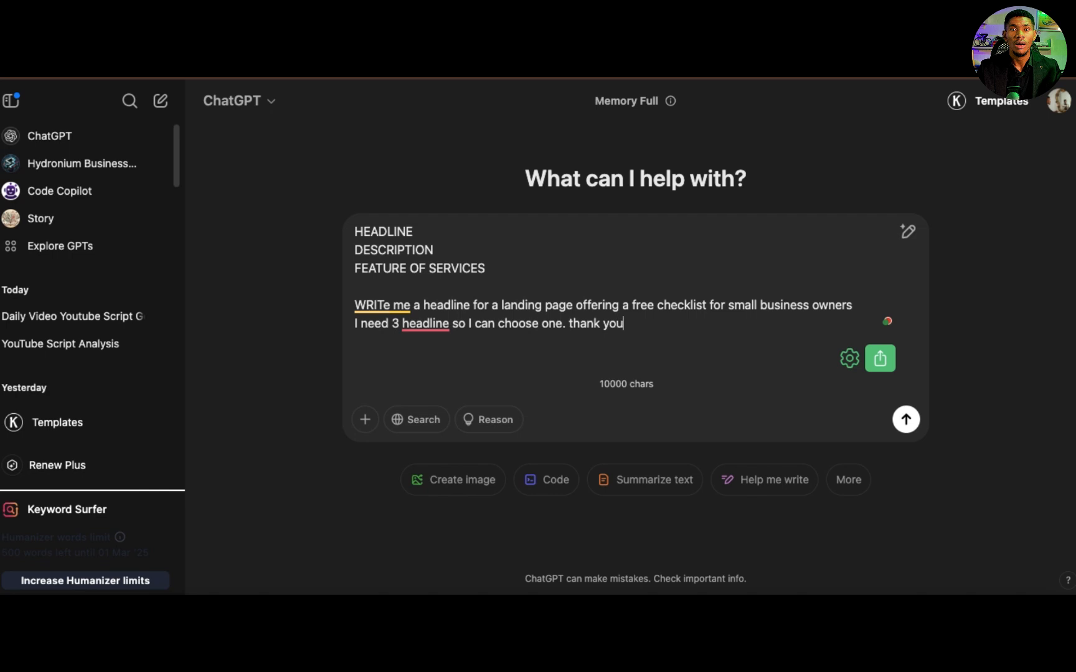
type(", you so smart")
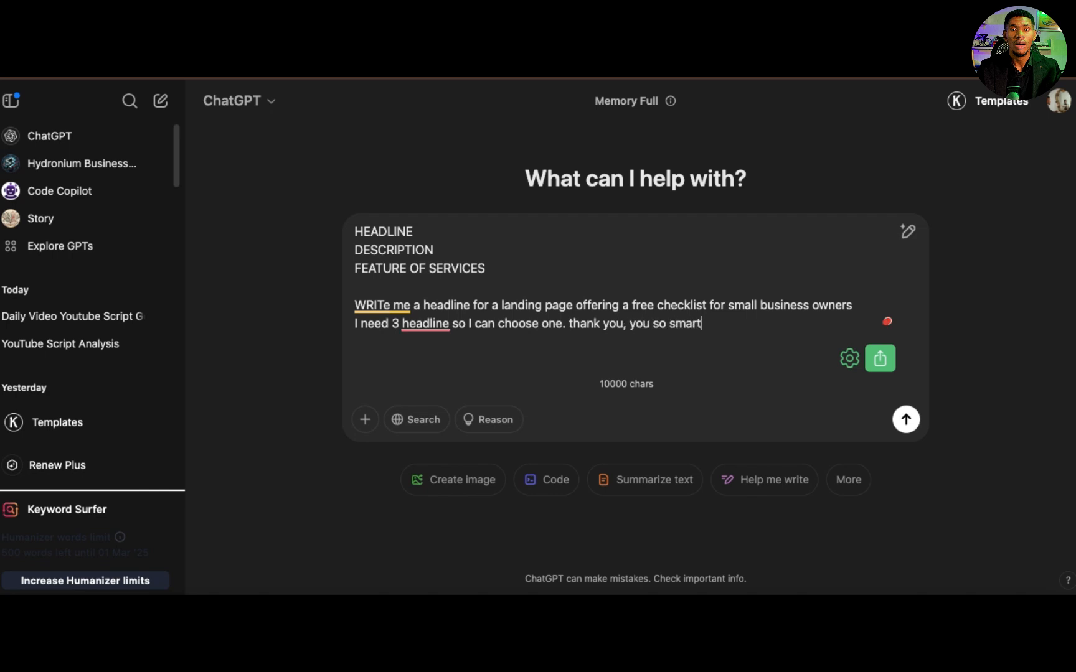
type("...")
Step: Delete the three capitalised outline lines from the prompt and send the headline request
left_click_drag(506, 268, 503, 188)
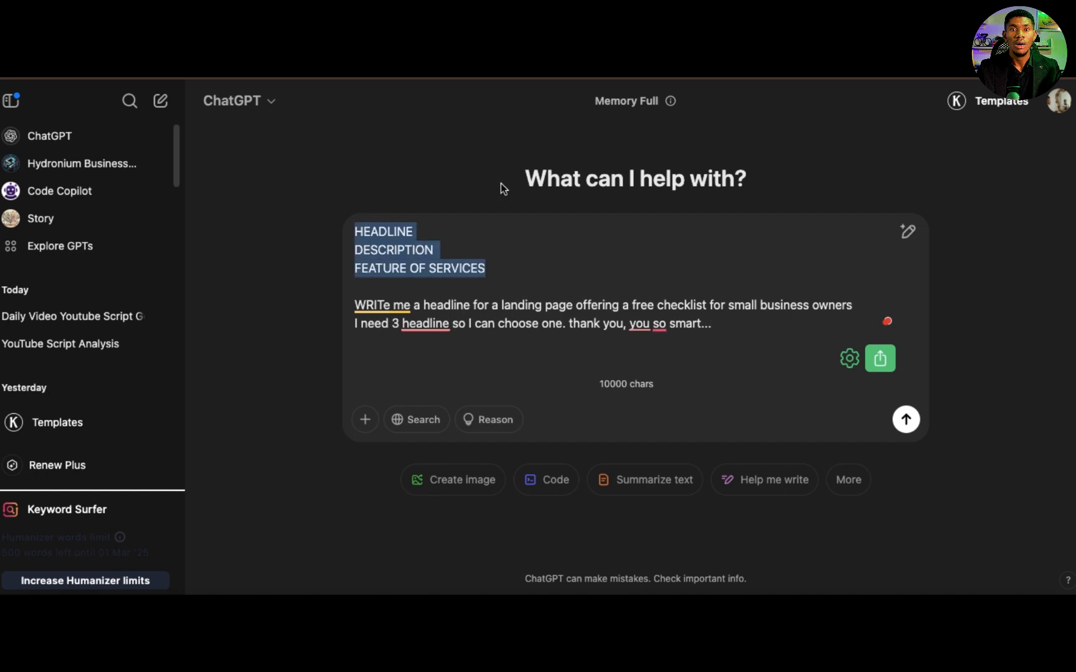
key("BackSpace")
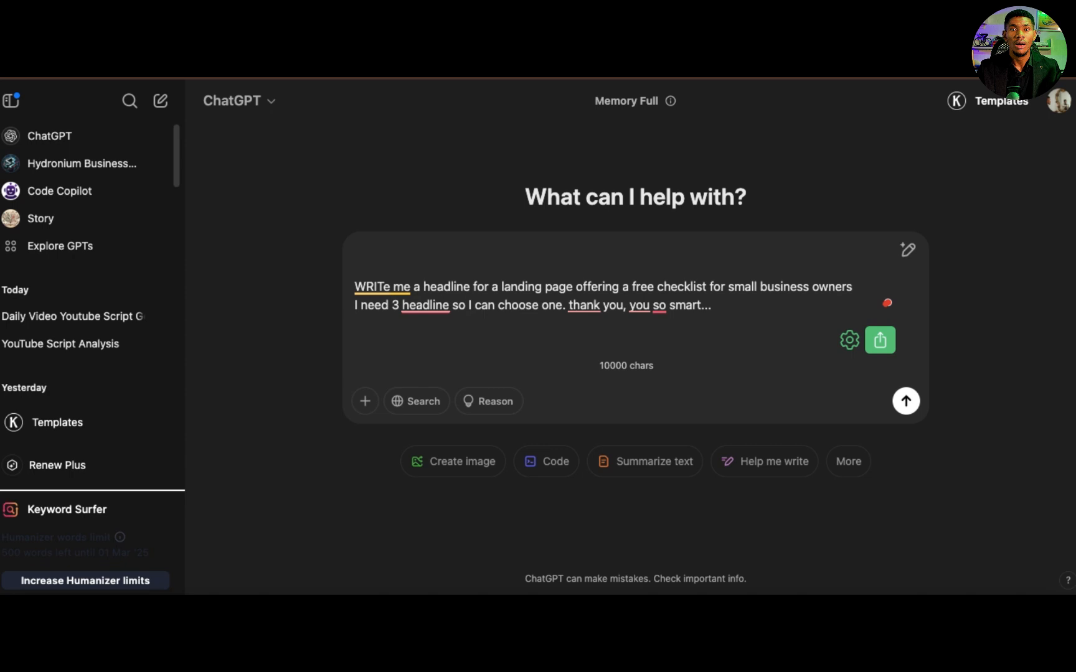
key("Return")
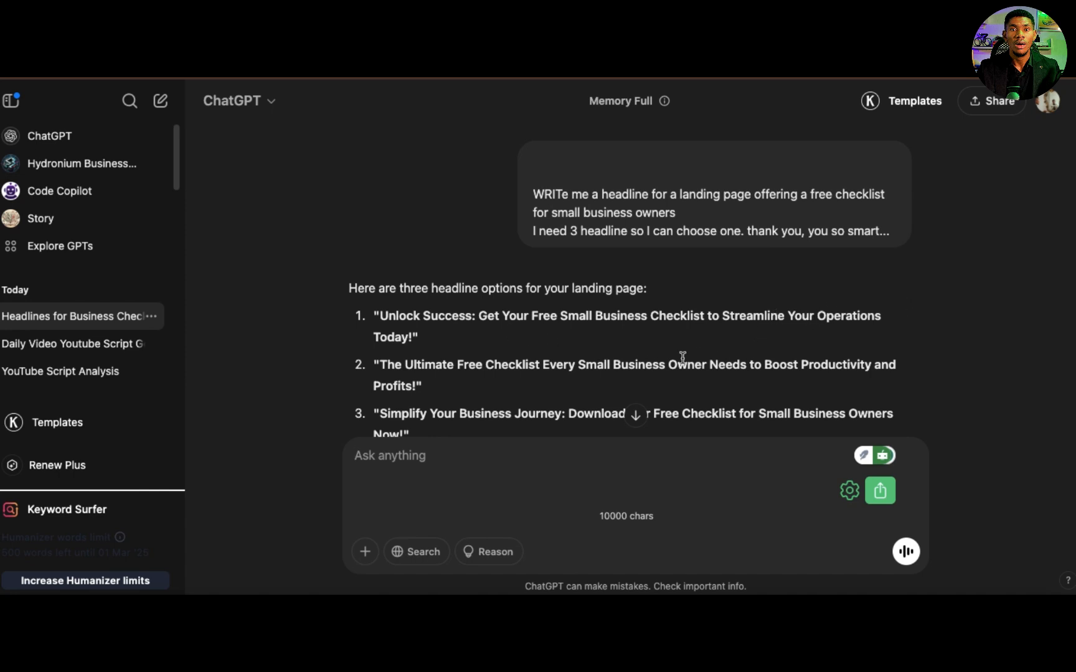
Step: Send the follow-up "ok good i love it, create 3 different descriptions for this check, that will make people want to download it."
scroll(500, 344, "down", 2)
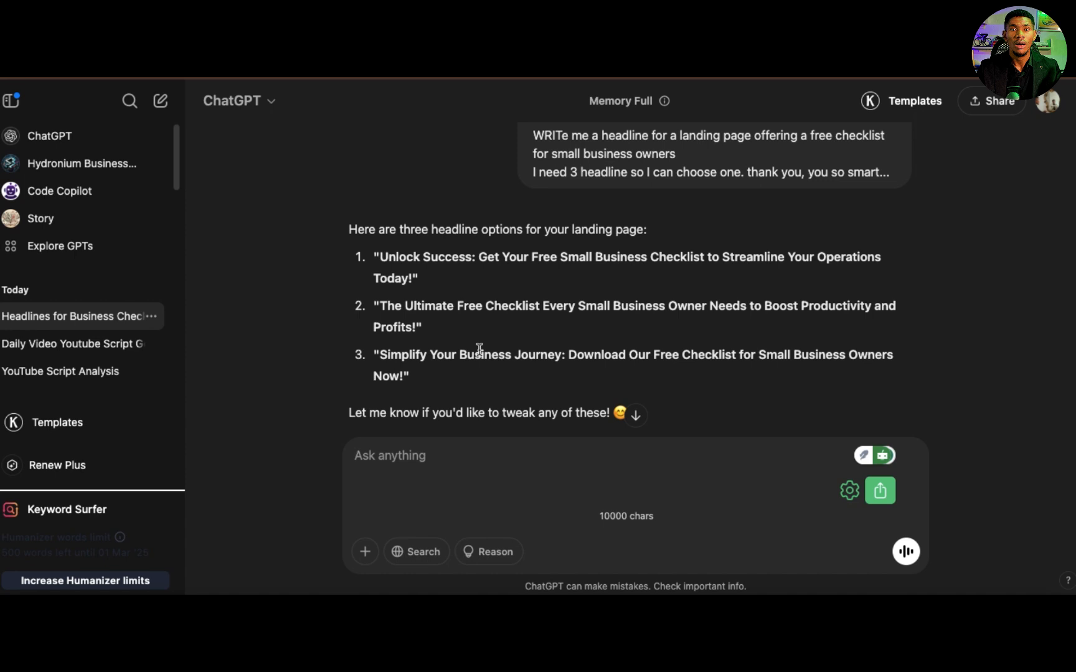
scroll(420, 371, "down", 2)
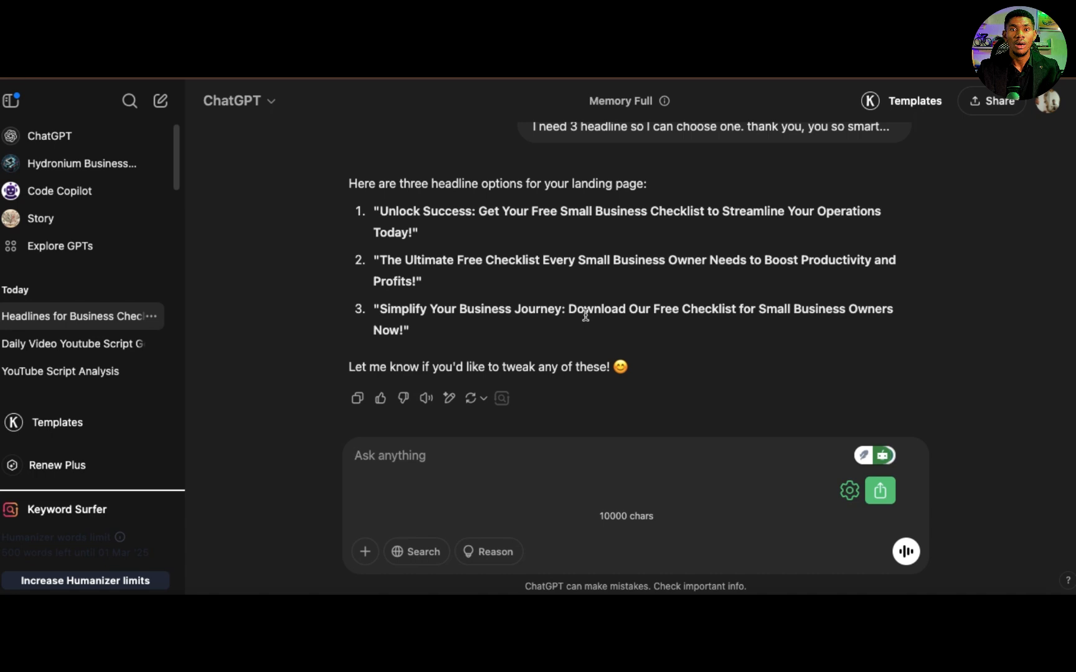
type("ok good i love it, create 3 ")
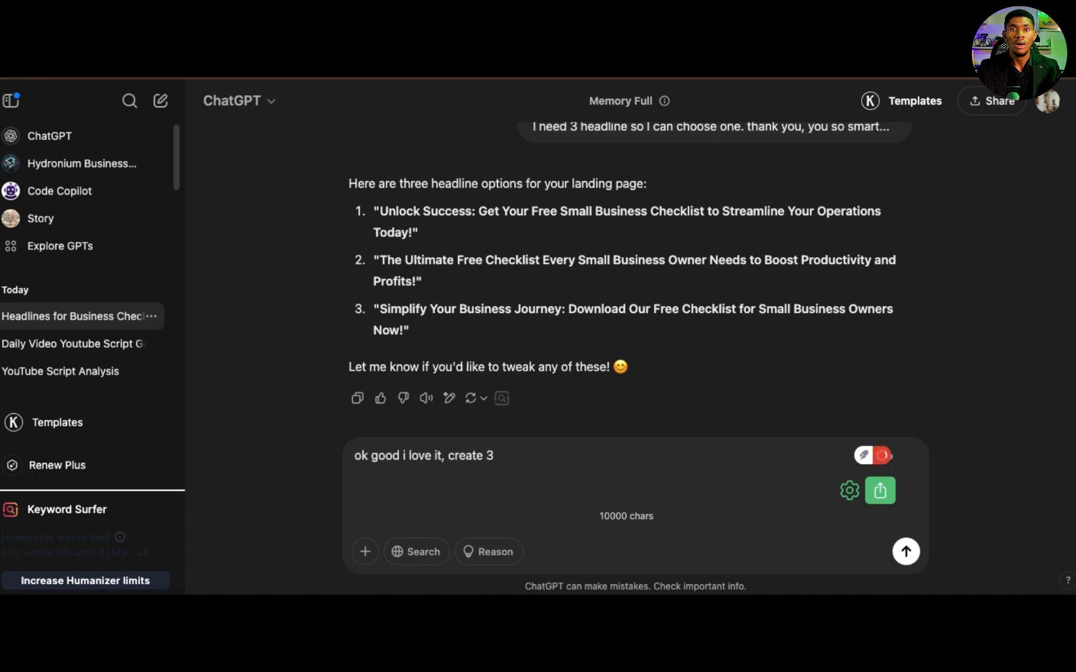
type("different descr")
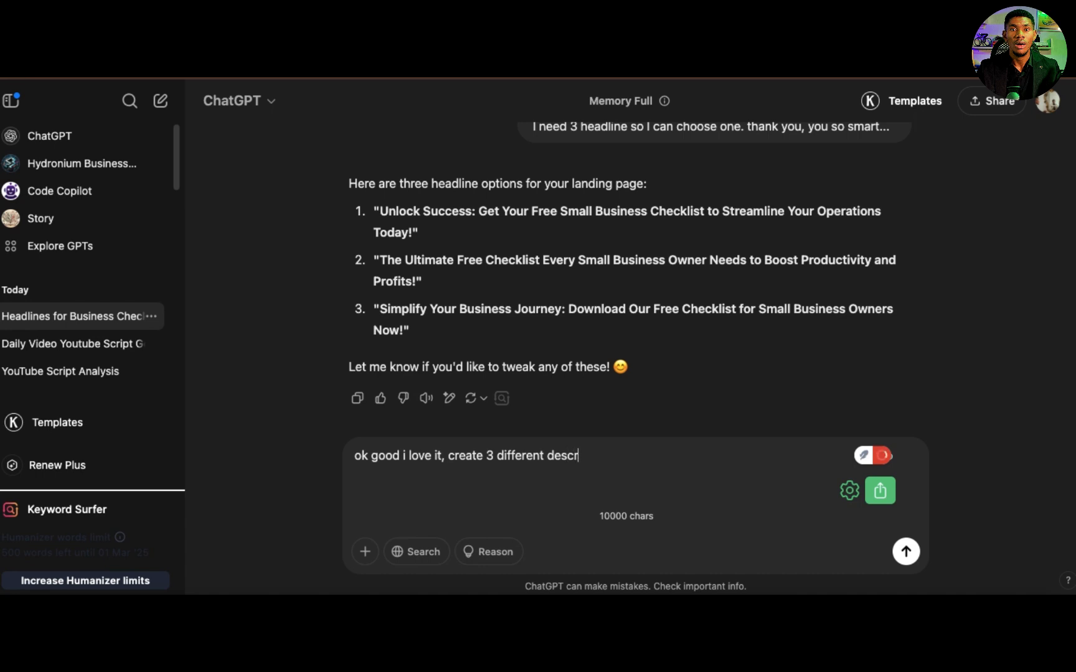
type("iption for this check,")
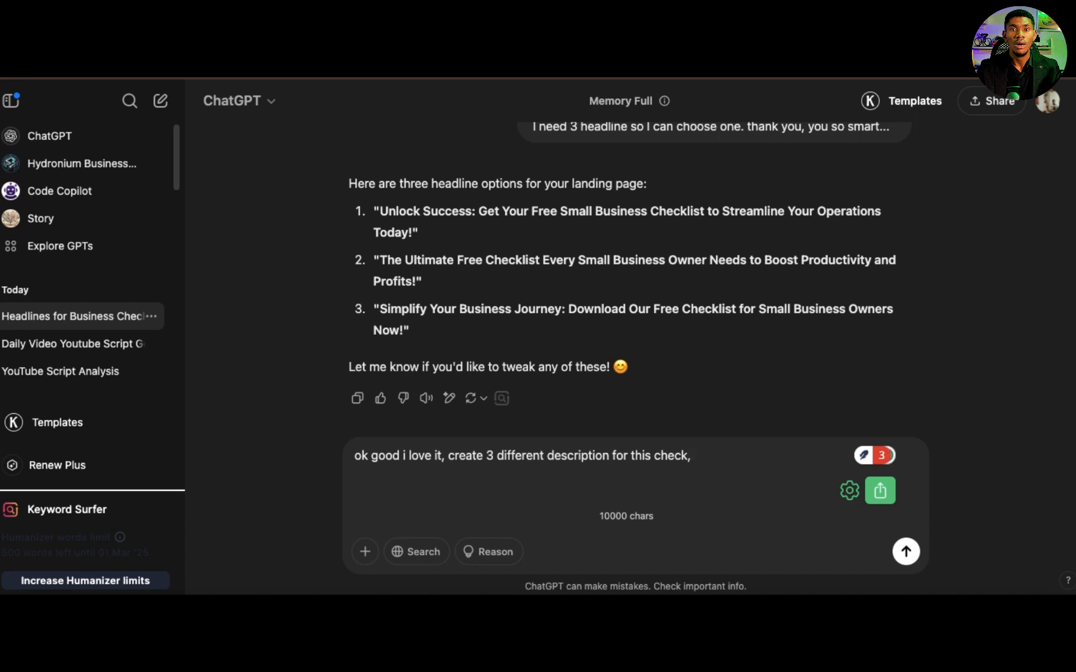
type("th")
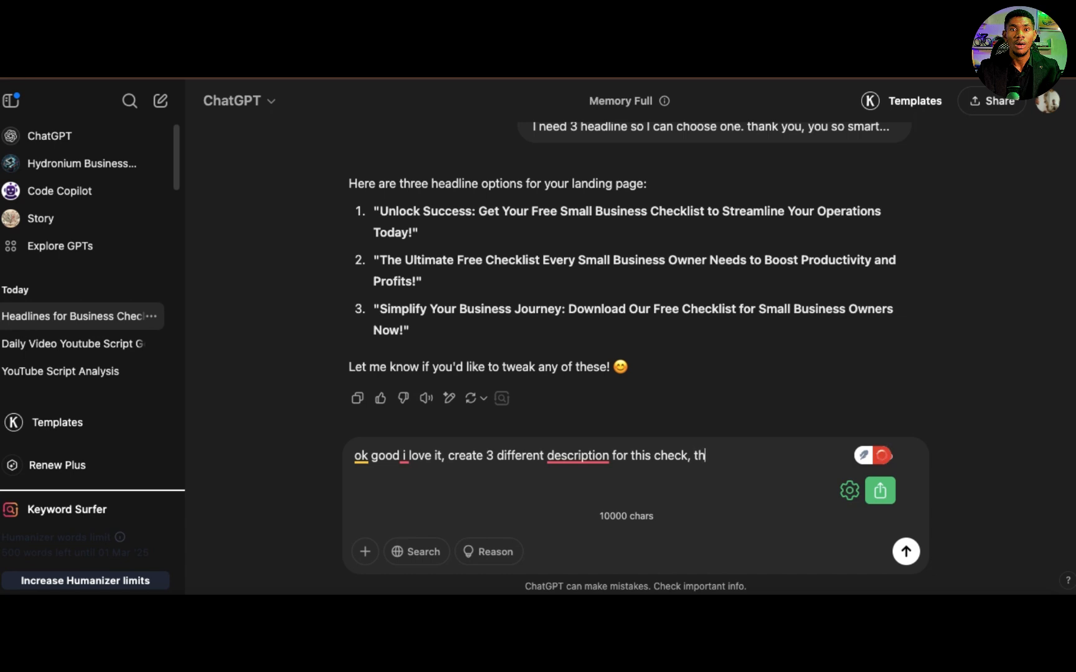
type("at will make peopl")
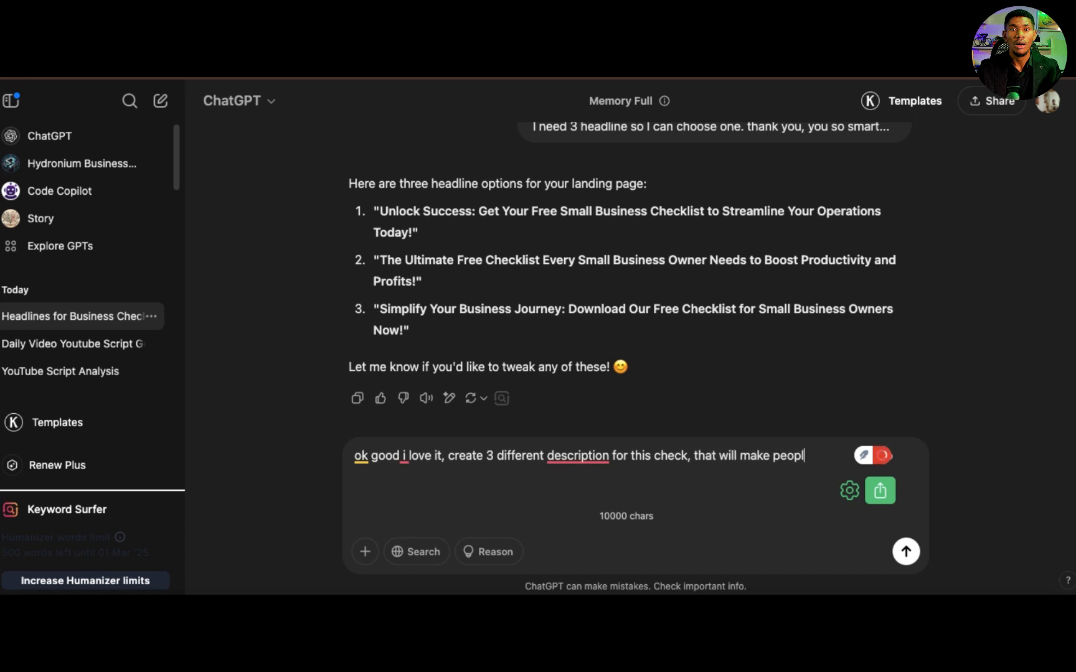
type("e want to download it.")
key("Return")
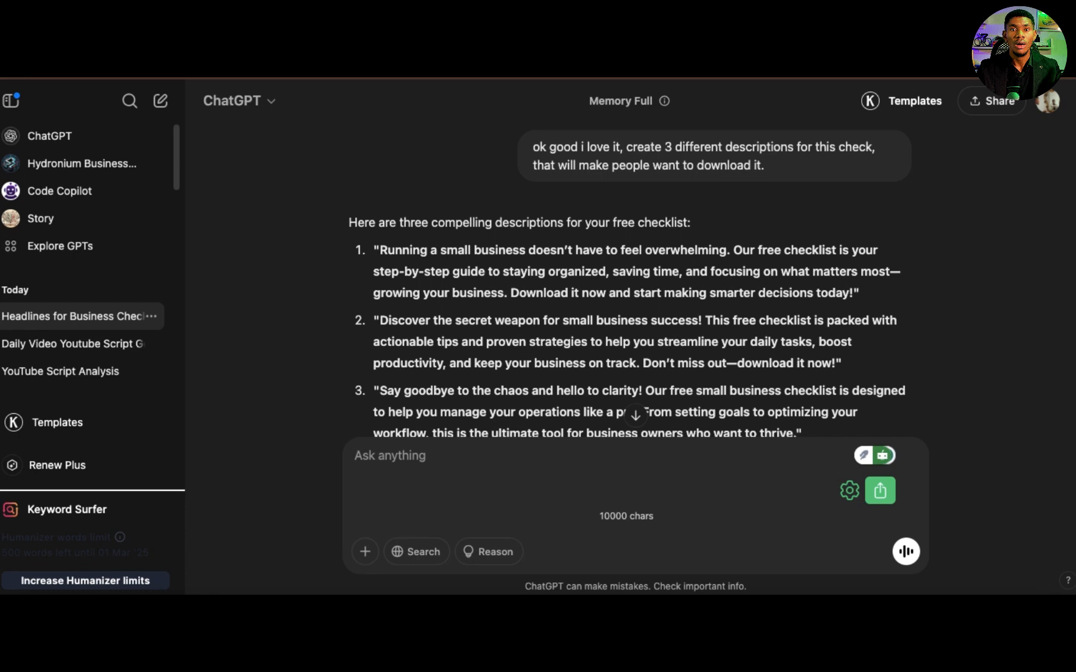
Step: Send the follow-up "give me 5 key features of this checklist to further get them interested in it."
scroll(431, 466, "down", 3)
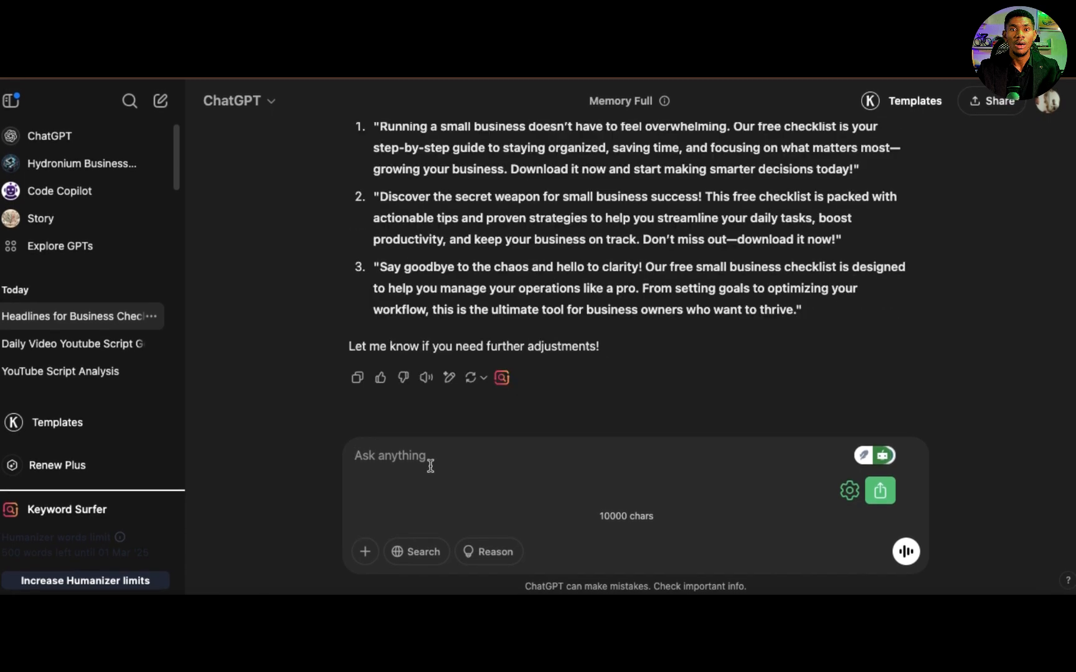
type("give")
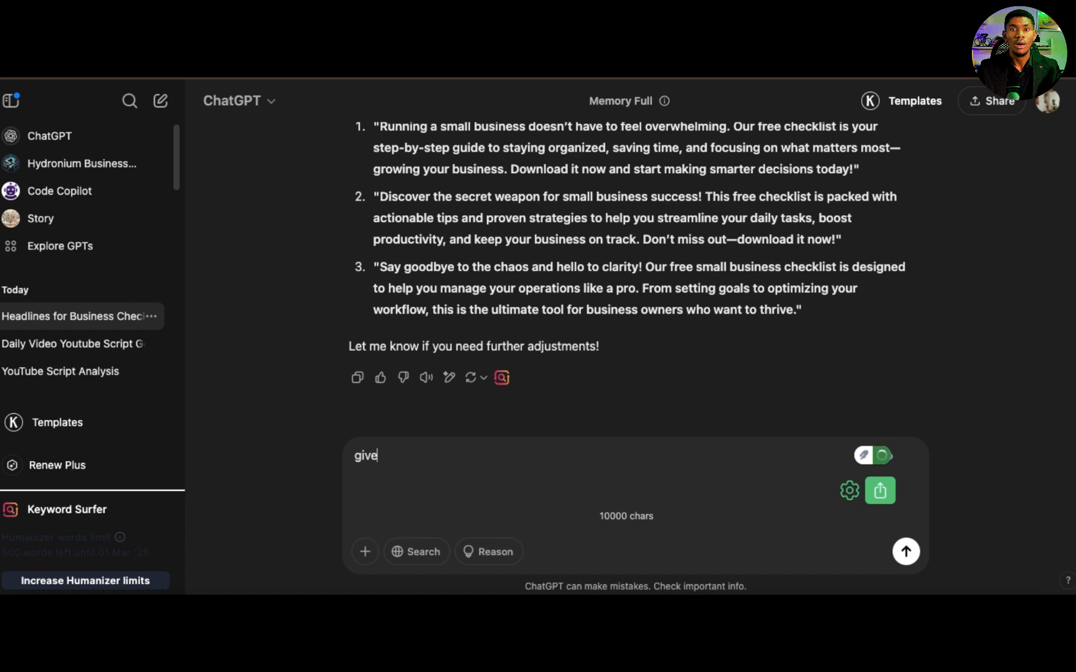
type(" me the")
key("BackSpace")
key("BackSpace")
key("BackSpace")
key("BackSpace")
type("5 key features of th")
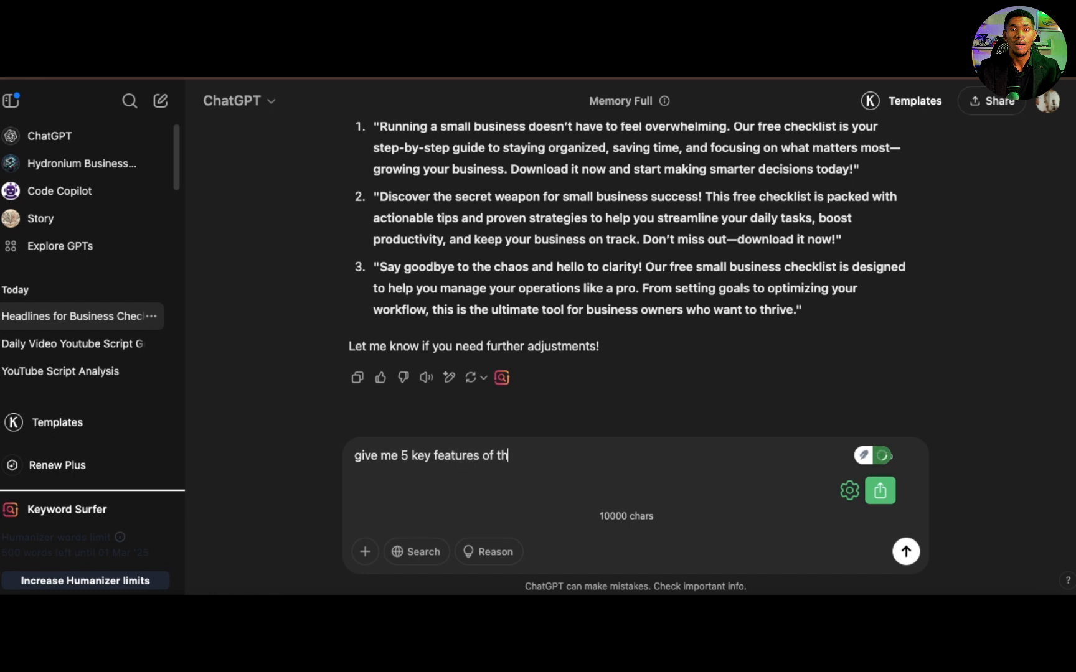
type("is checklist to fur")
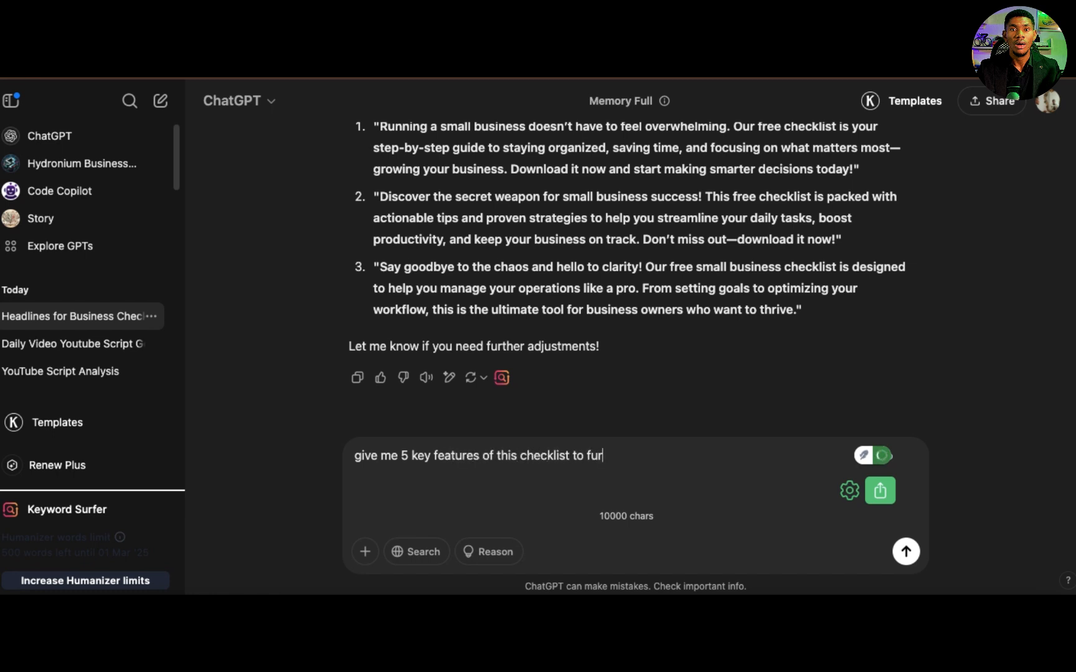
type("ther get them interested ")
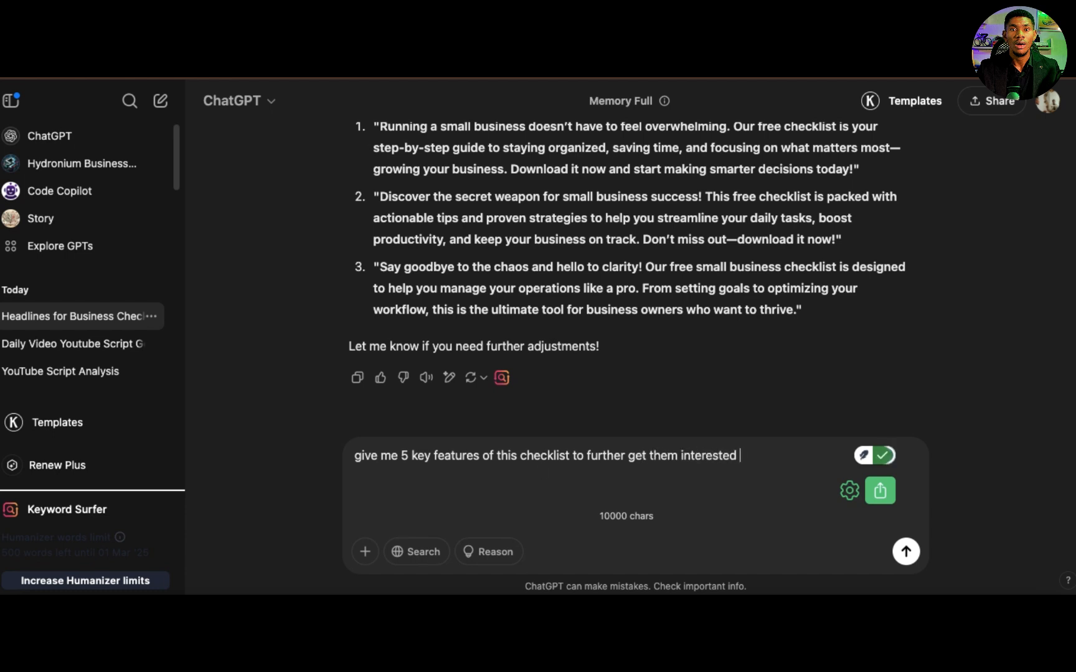
type("in it.")
key("Return")
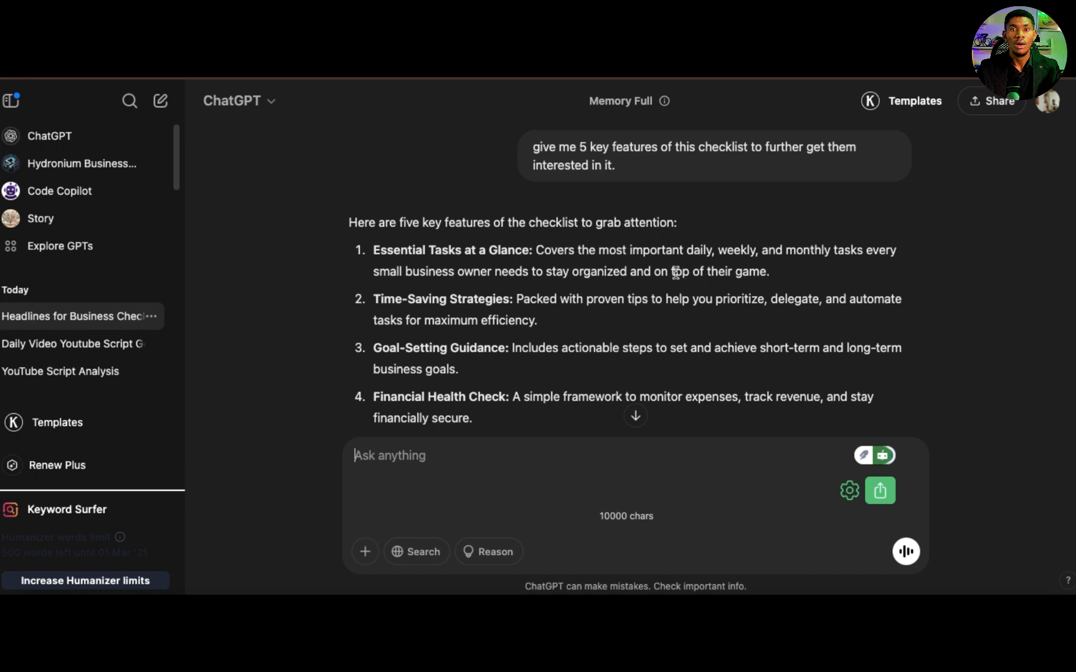
Step: Begin the next prompt with "pls chatgpt i love your work.. next is create a 5 email sequence for those who"
scroll(543, 337, "down", 2)
scroll(543, 336, "down", 3)
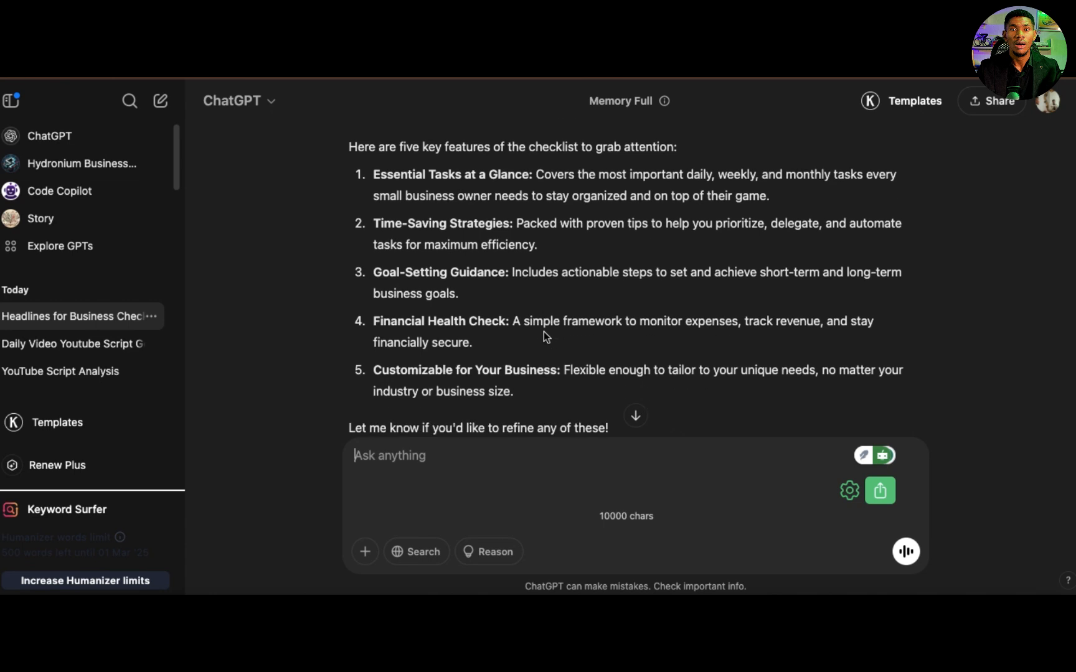
scroll(544, 336, "up", 4)
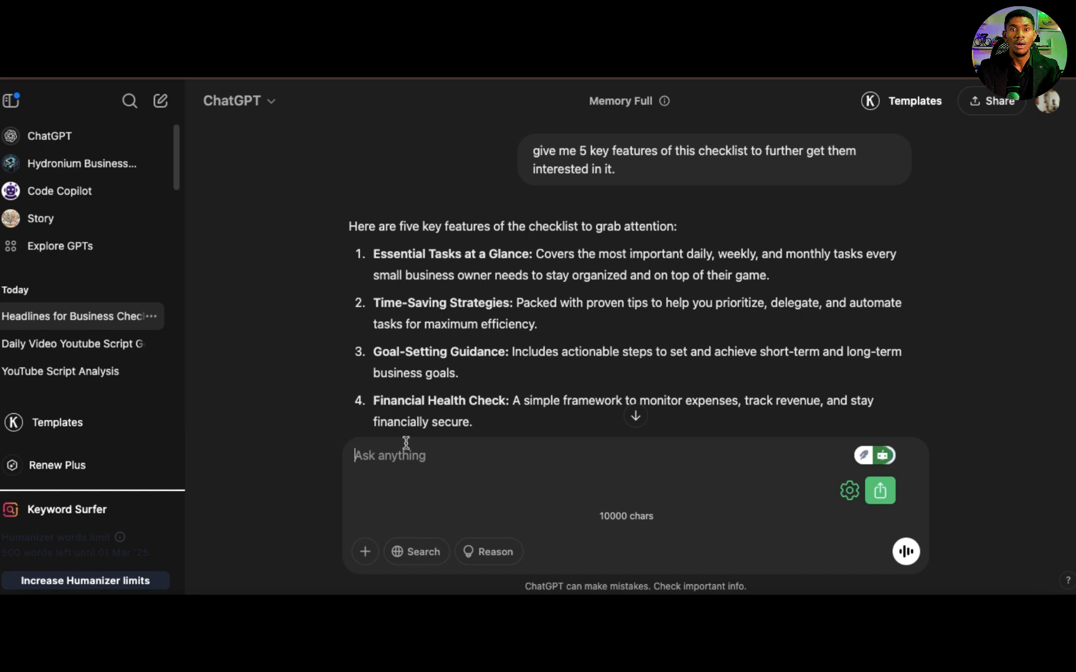
type("pls chatgpt i l")
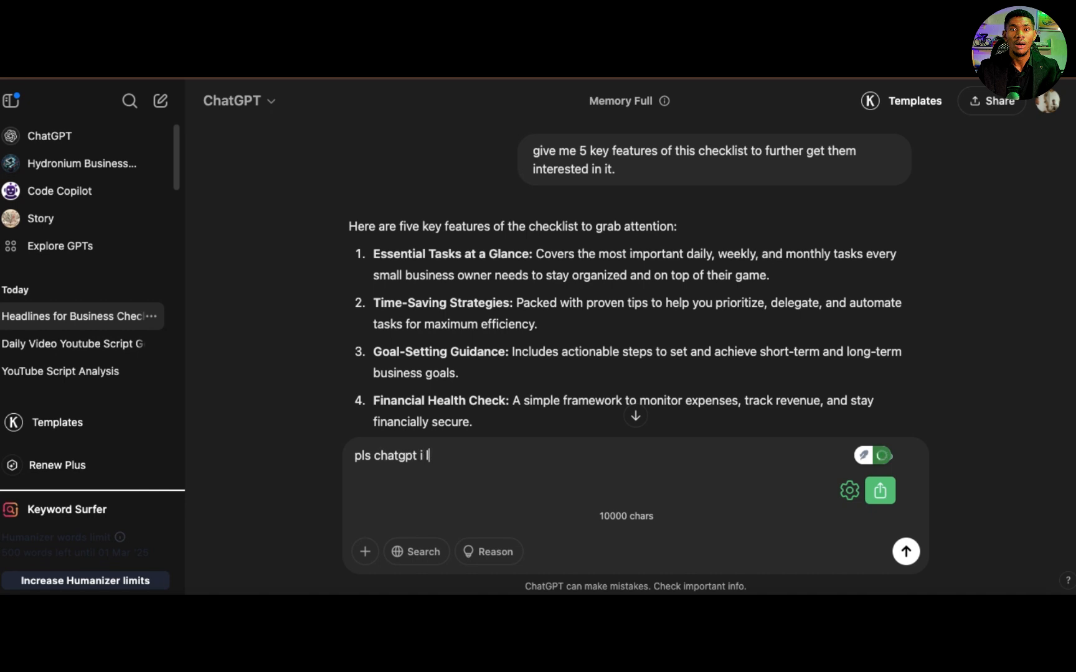
type("ove your work.. next is create a ")
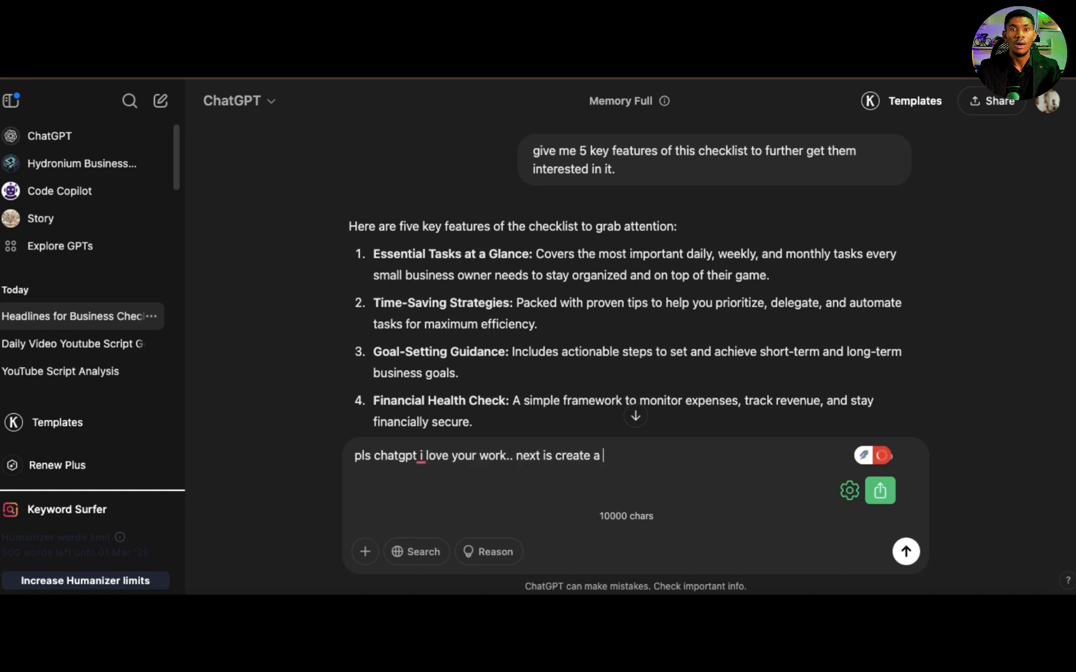
type("5 email sequence")
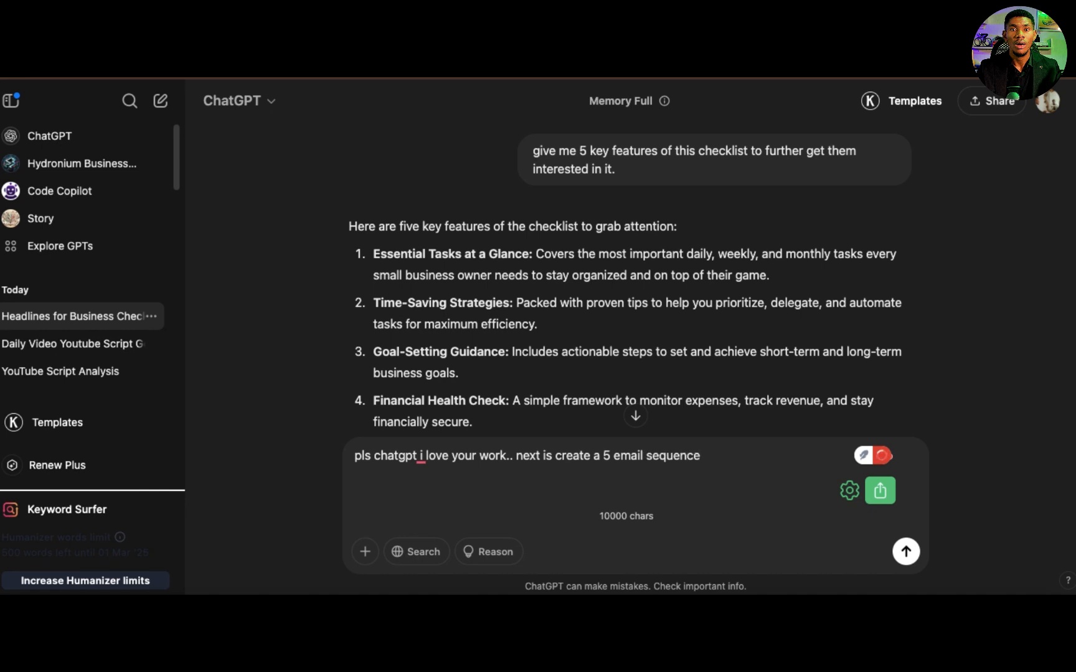
type(" for those who o")
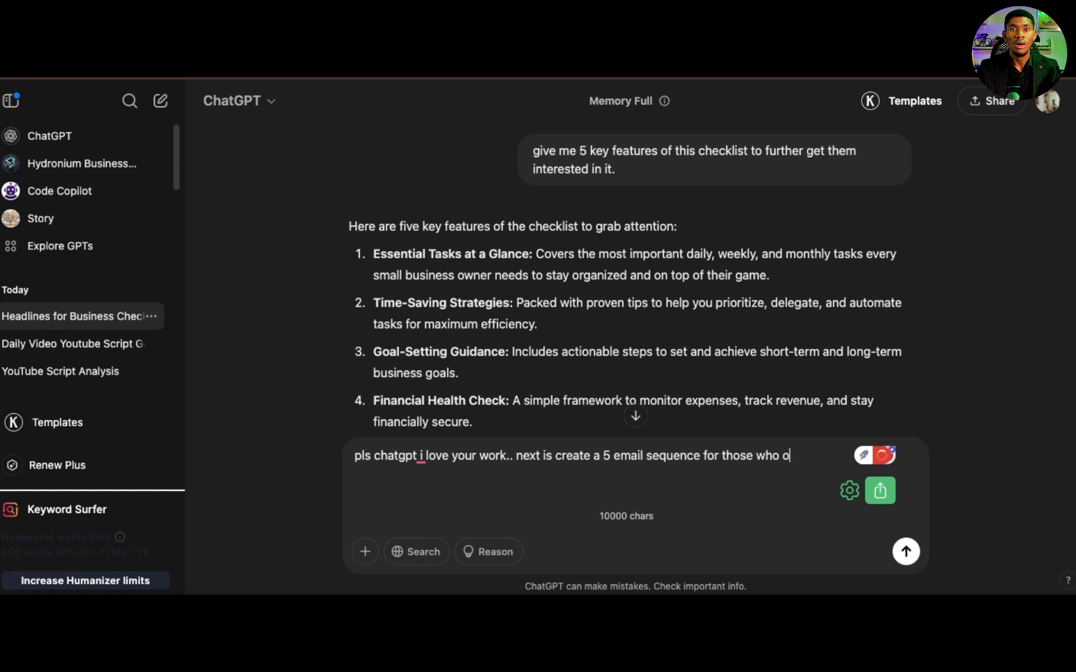
type("pt in to my check, t")
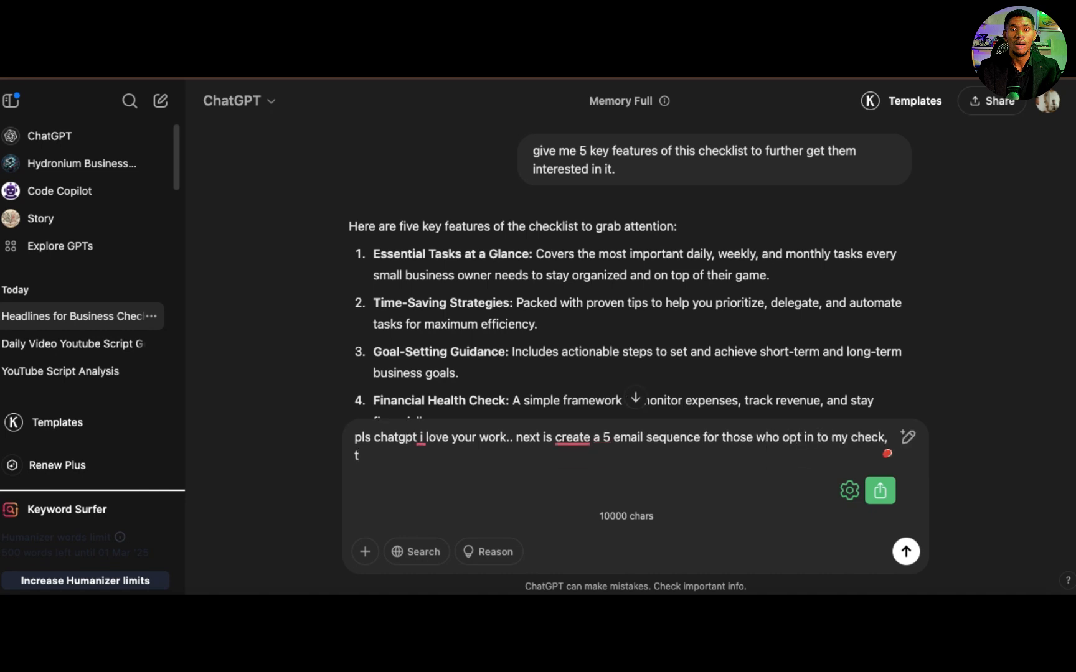
Step: Extend the prompt with "opt in to download my check, I want them to book a call"
key("BackSpace")
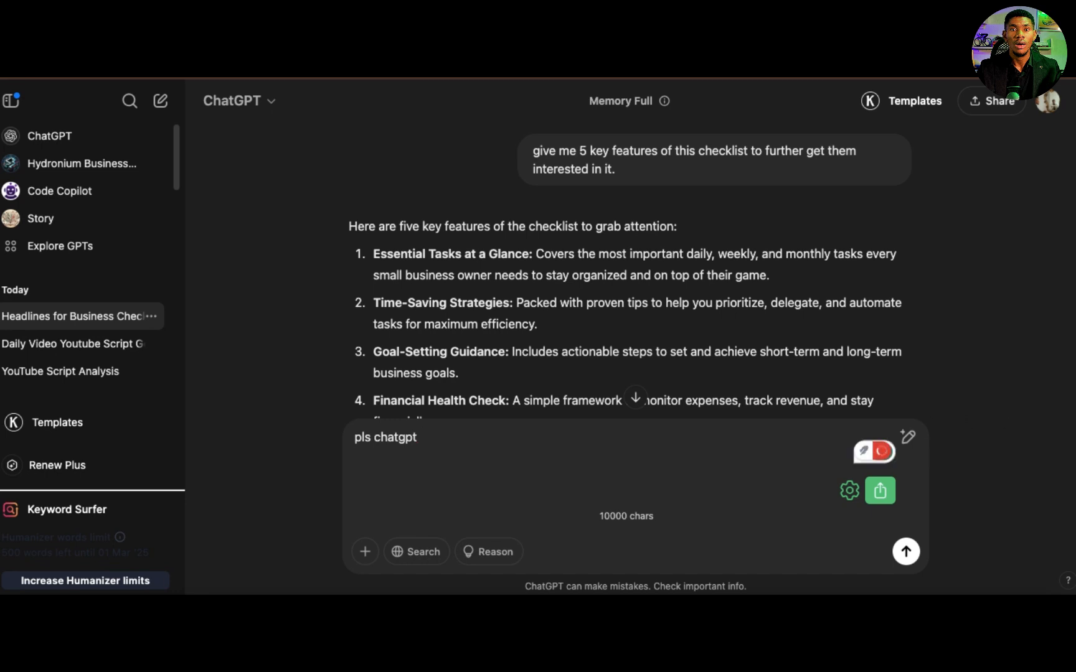
key("super+z")
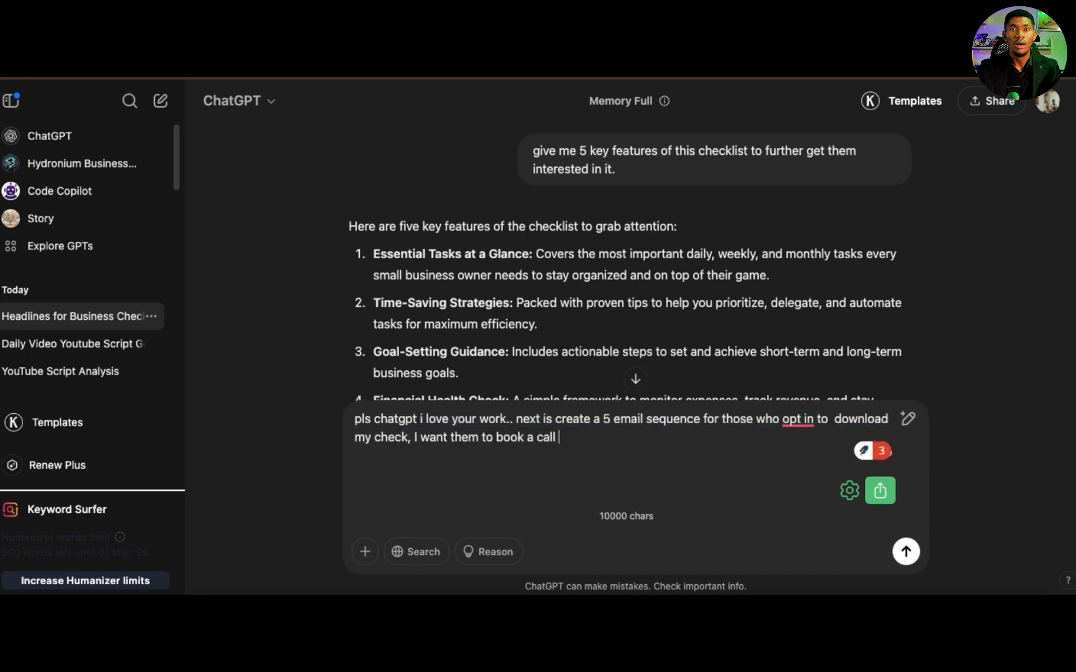
Step: Replace "call" with "one on one at the end of the sequence for me to help. them with their business" in the prompt
key("BackSpace")
key("BackSpace")
key("BackSpace")
key("BackSpace")
type("one on one at the ")
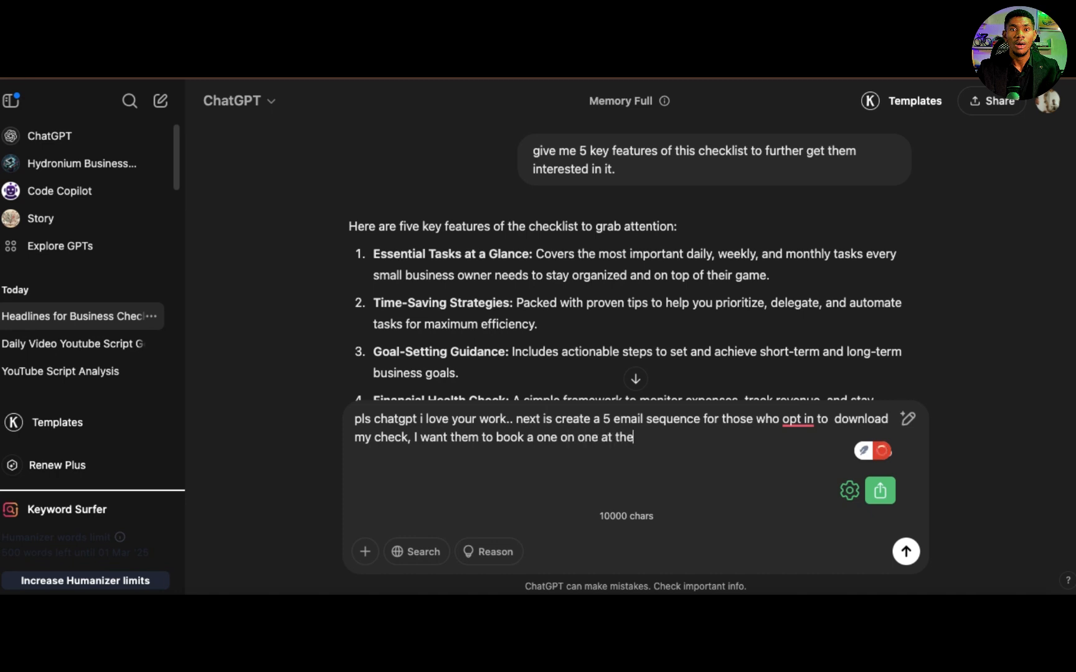
type("end of the")
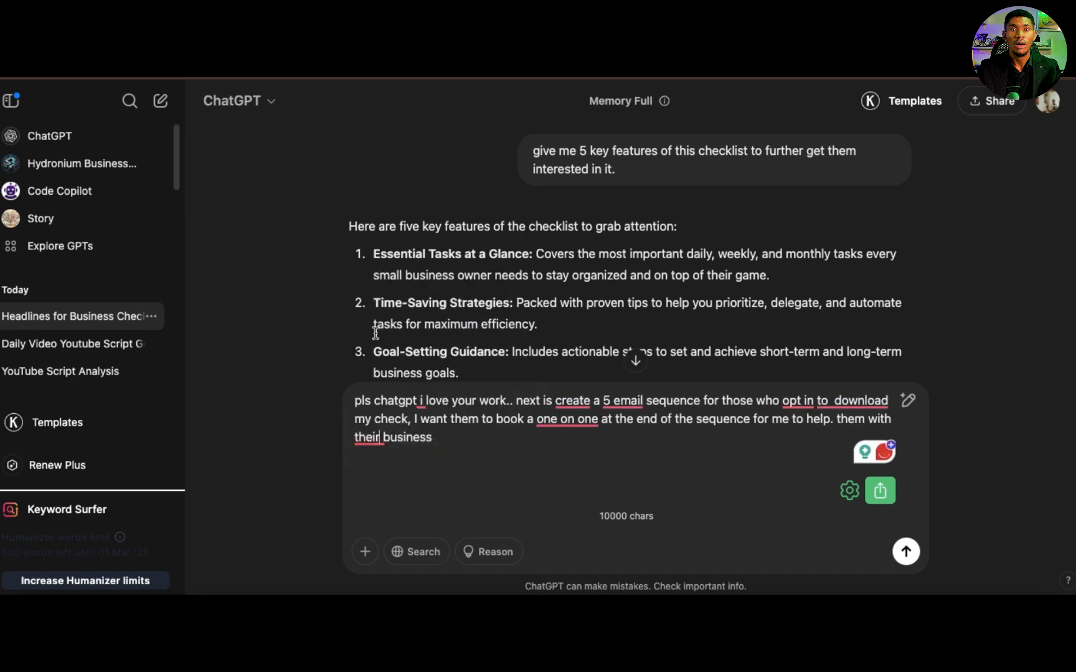
Step: Correct the prompt's wording to "one-on-one" and "to create", remove the extra space before "download", and send it with a closing period
mouse_move(560, 421)
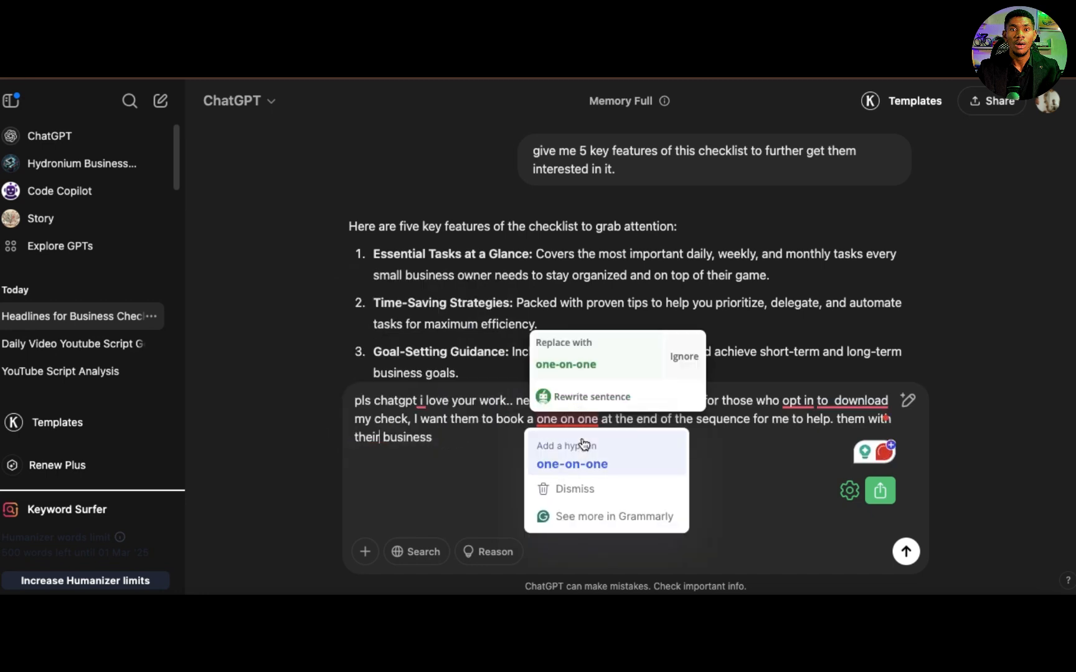
left_click(581, 465)
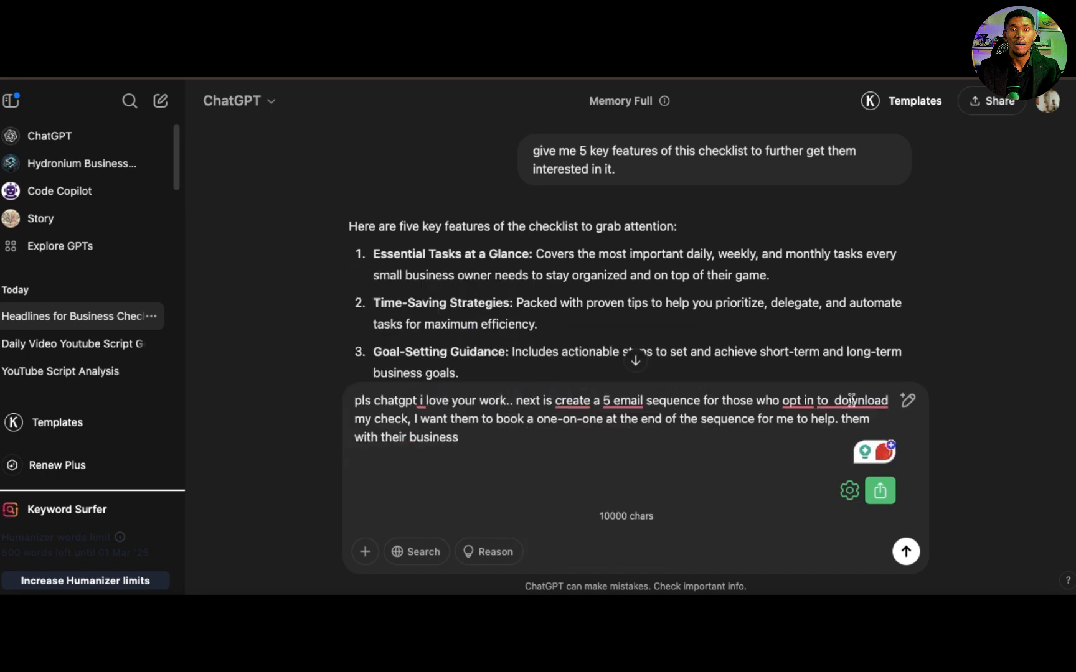
mouse_move(850, 407)
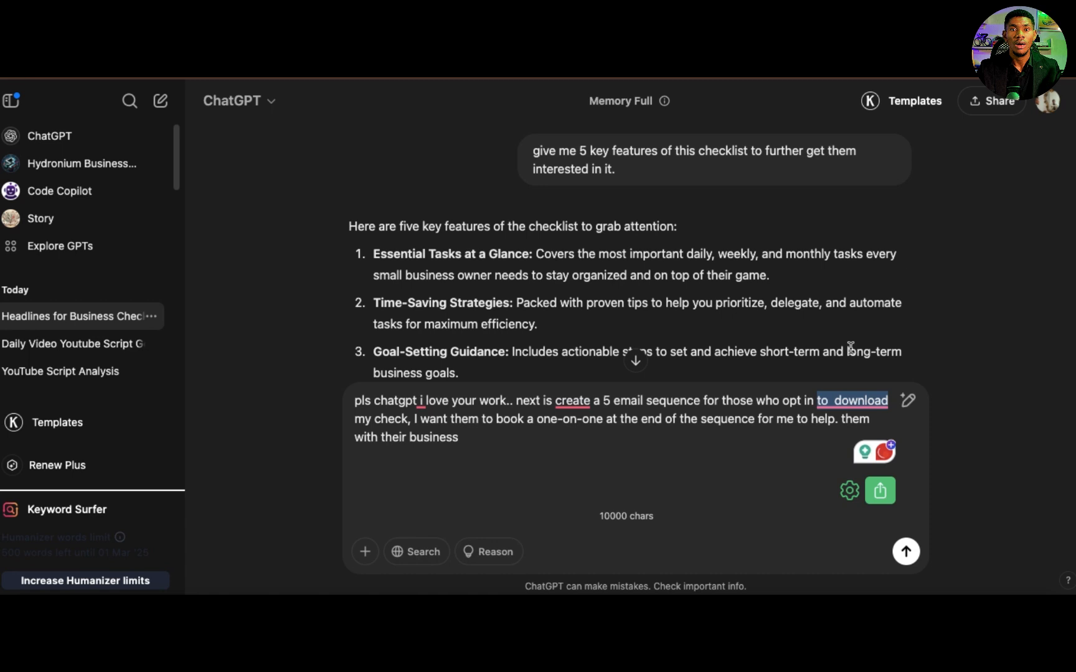
mouse_move(576, 406)
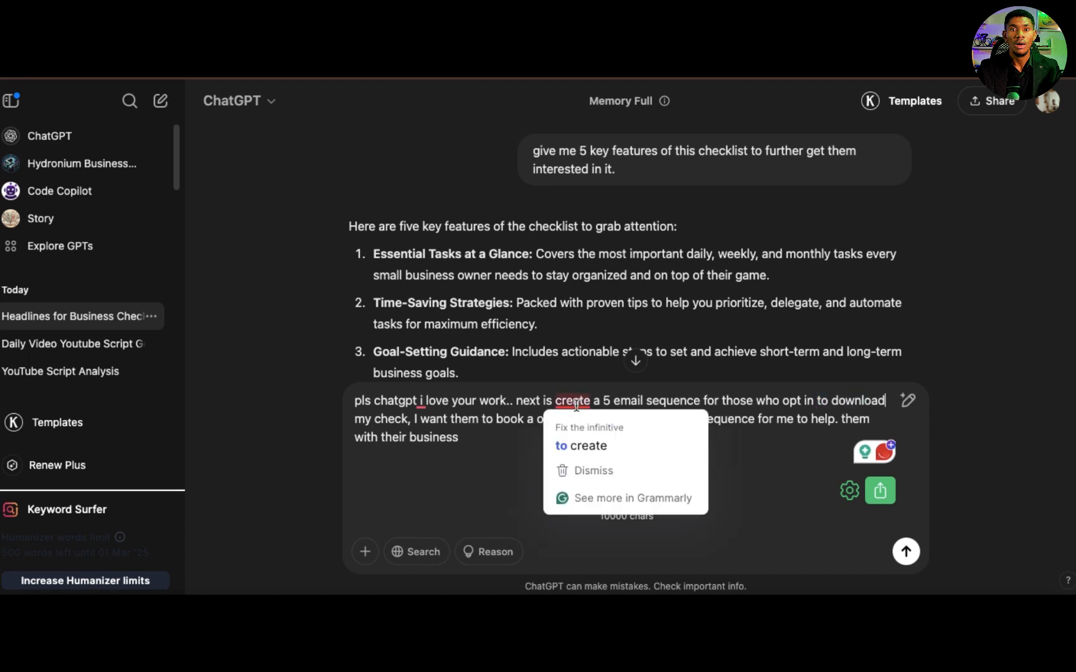
left_click(585, 446)
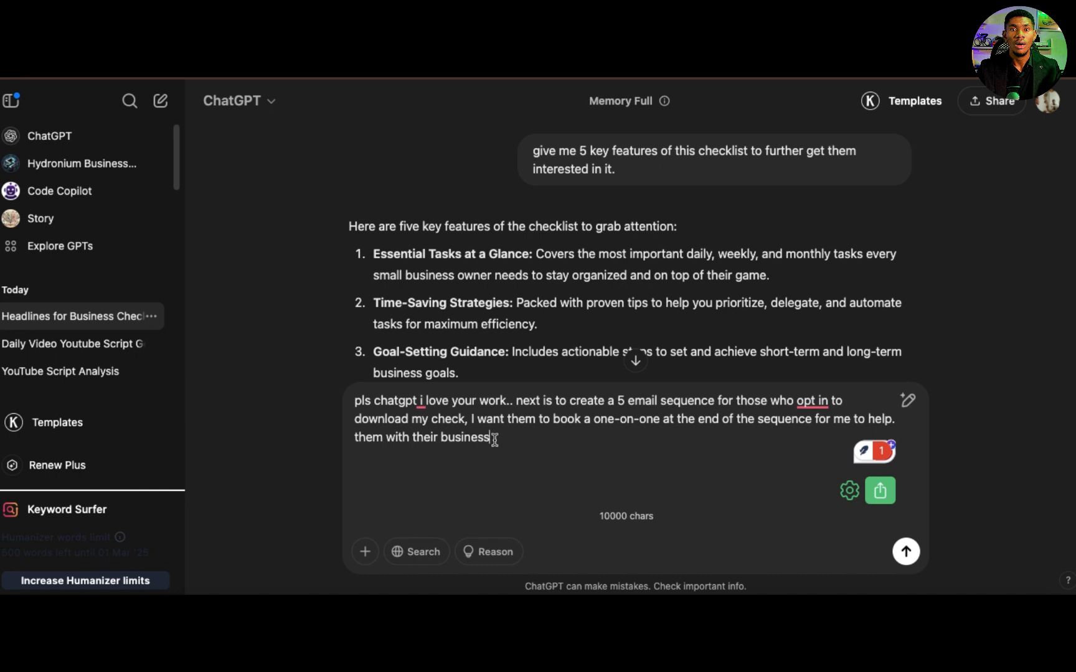
type(".")
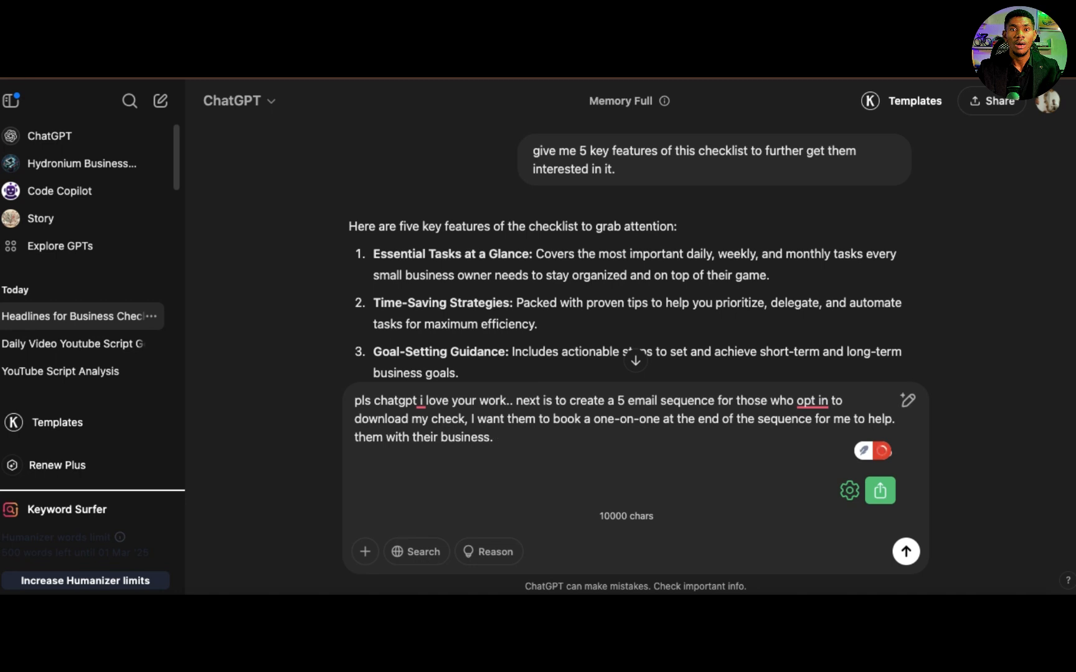
key("Return")
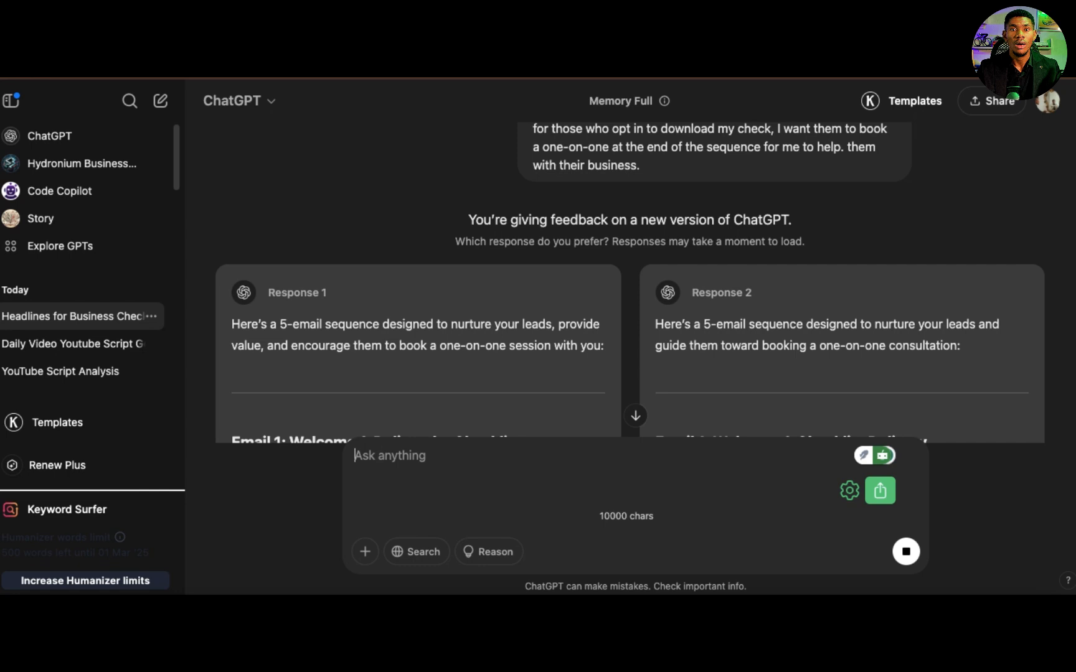
Step: Examine the two alternative email sequence responses, comparing the subject lines and content of Email 1 and Email 2
scroll(492, 244, "down", 2)
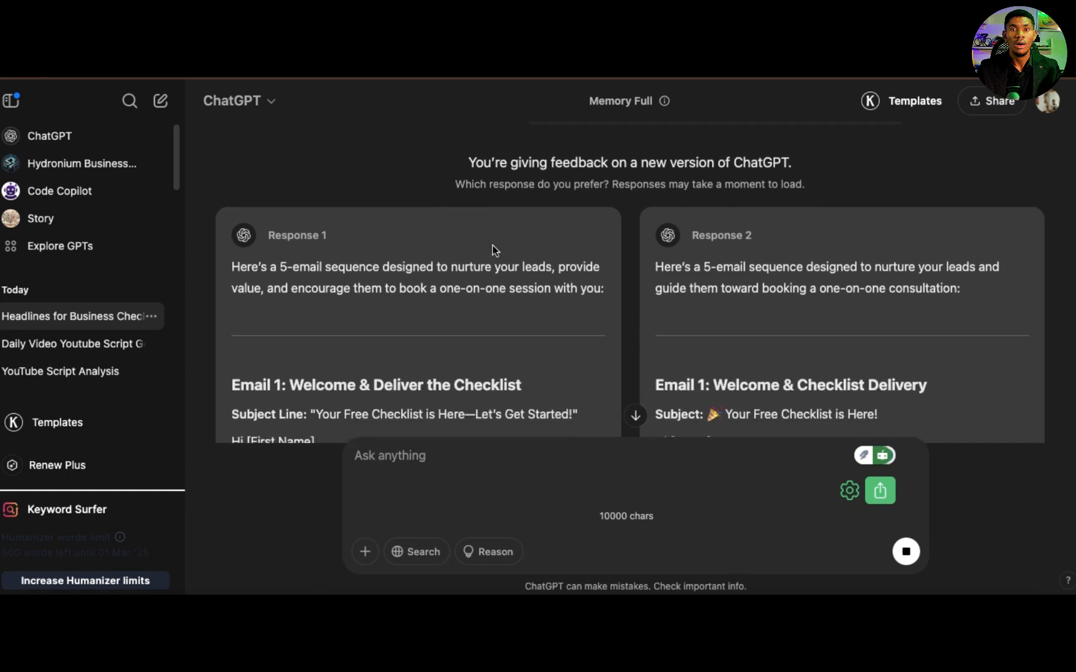
scroll(493, 245, "up", 5)
scroll(493, 245, "down", 10)
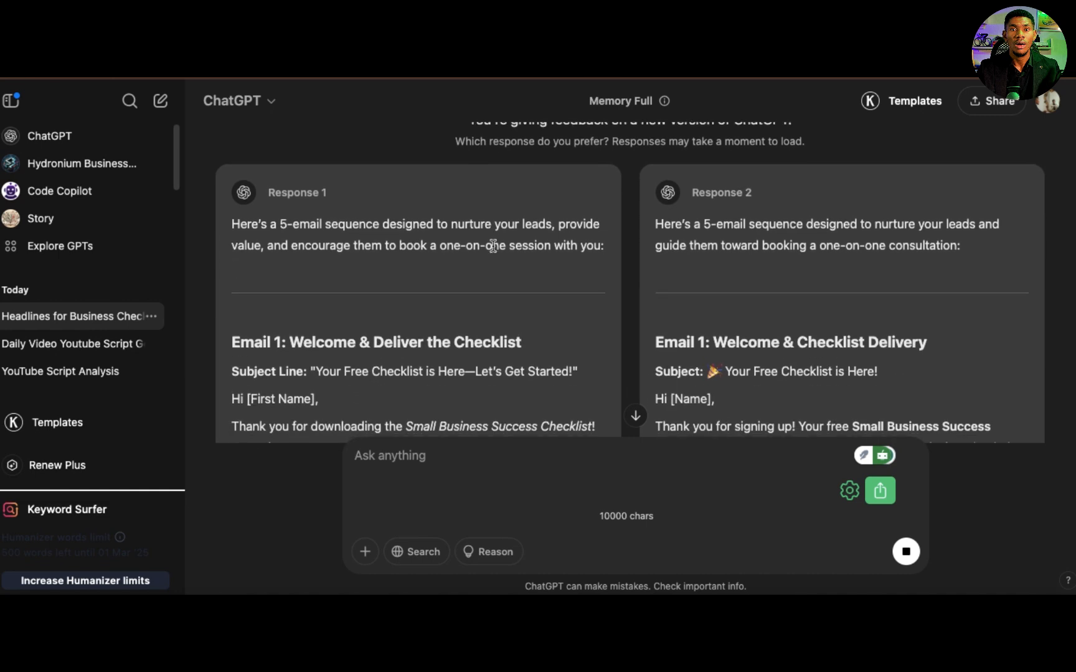
scroll(493, 244, "down", 1)
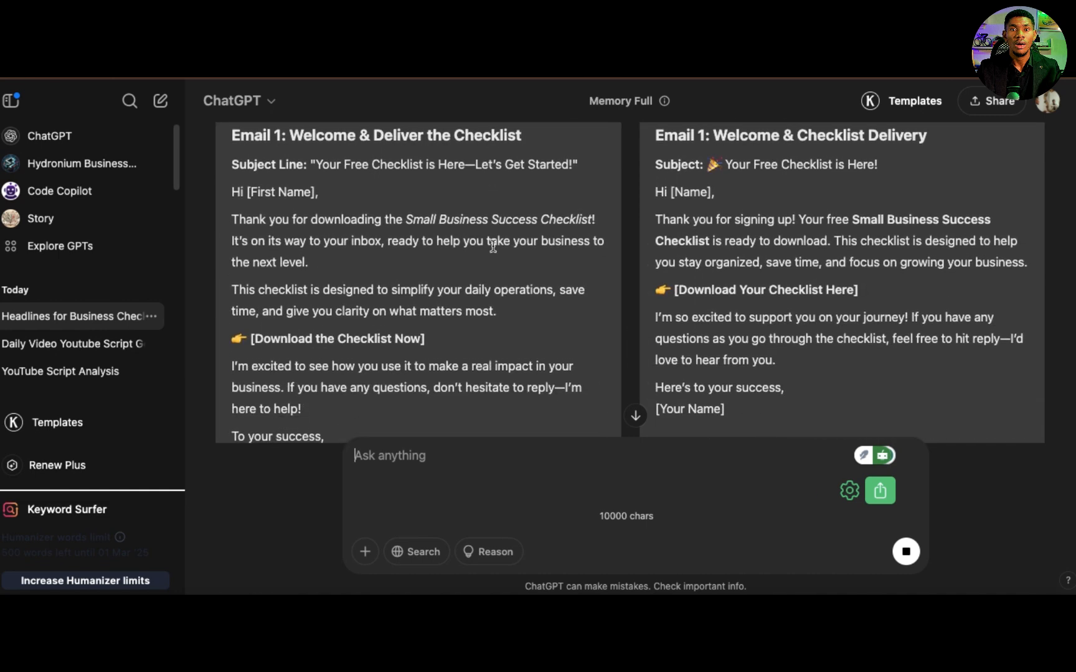
scroll(492, 246, "up", 2)
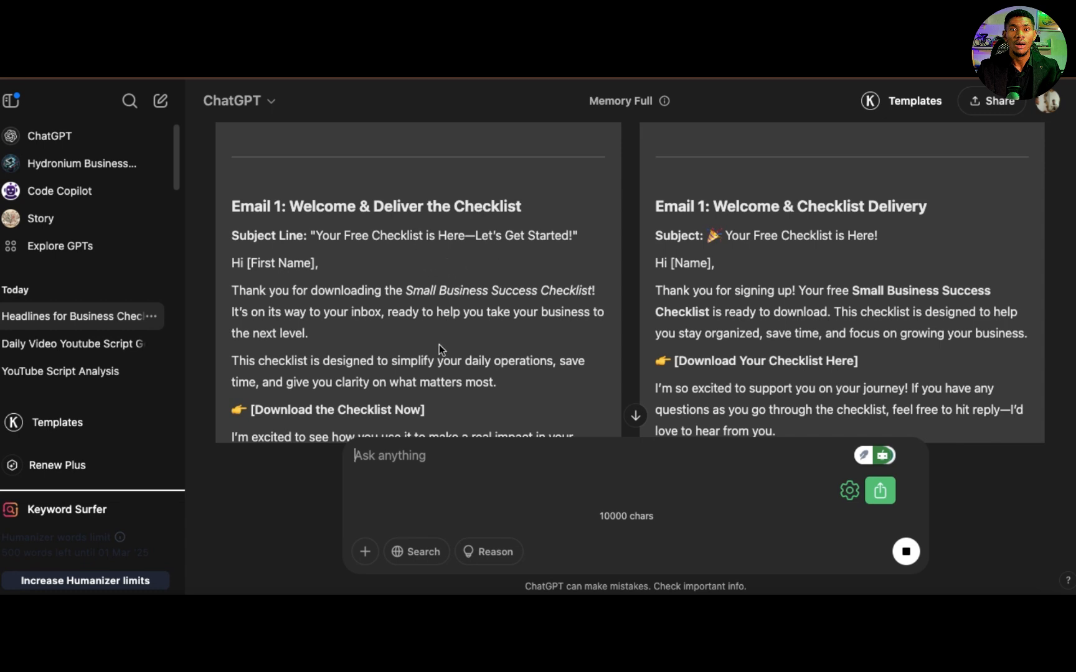
scroll(437, 341, "down", 5)
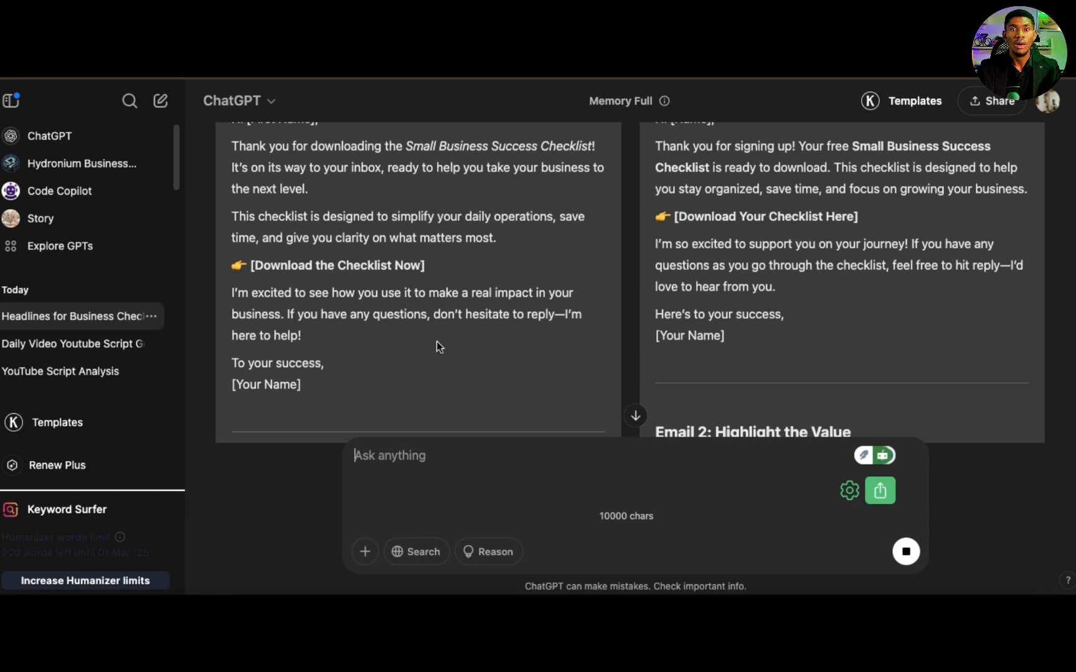
scroll(376, 284, "up", 2)
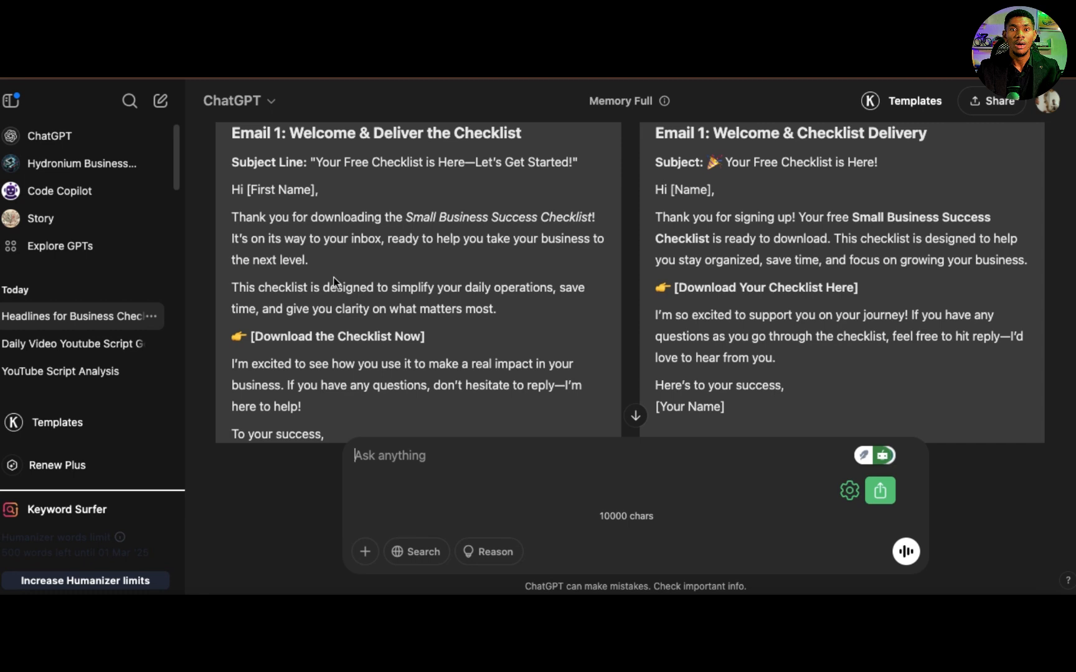
scroll(333, 293, "down", 2)
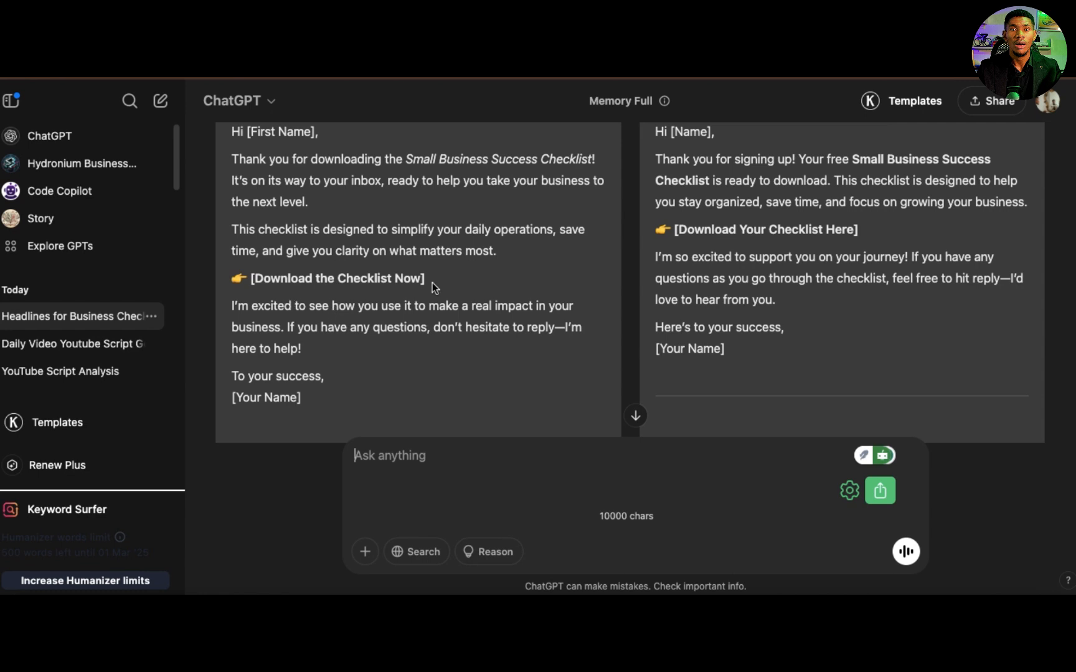
scroll(449, 343, "down", 10)
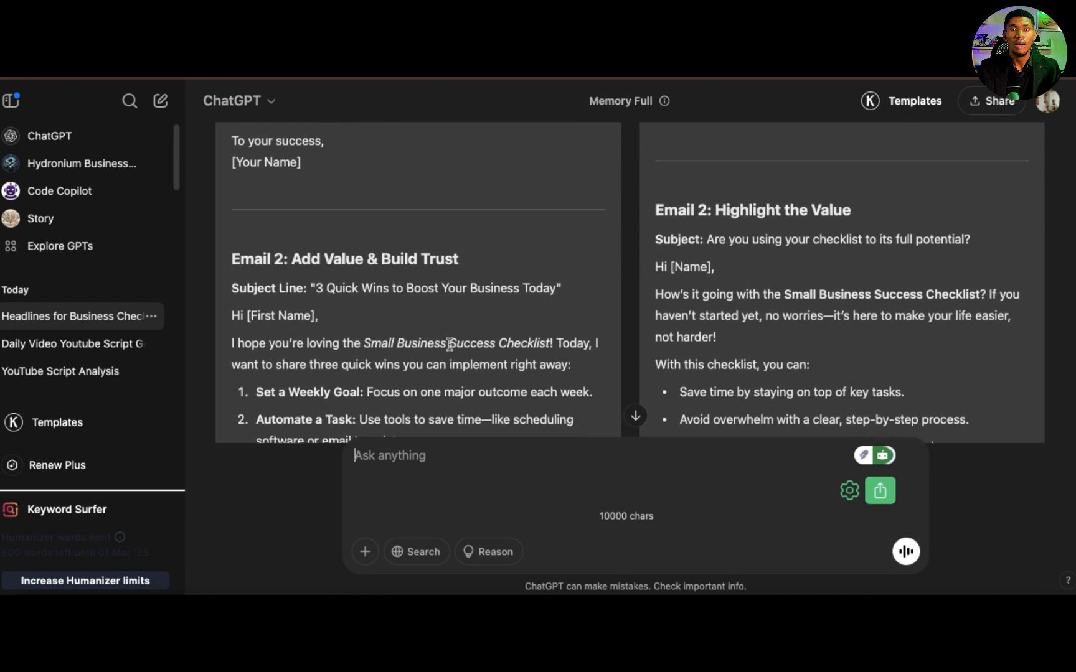
scroll(448, 343, "down", 1)
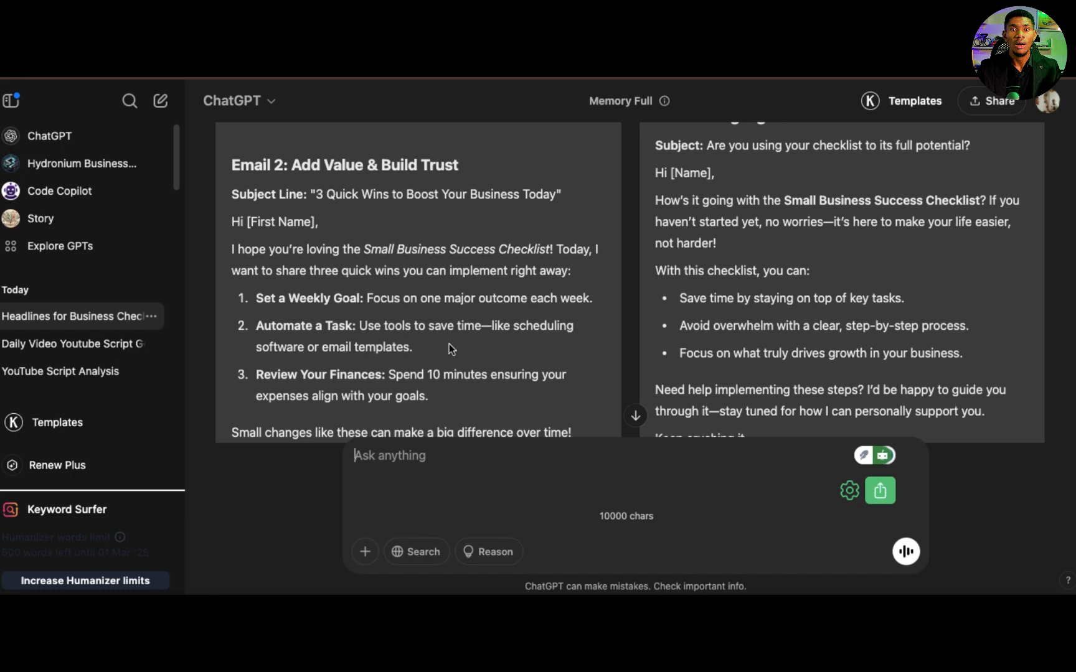
scroll(449, 343, "up", 5)
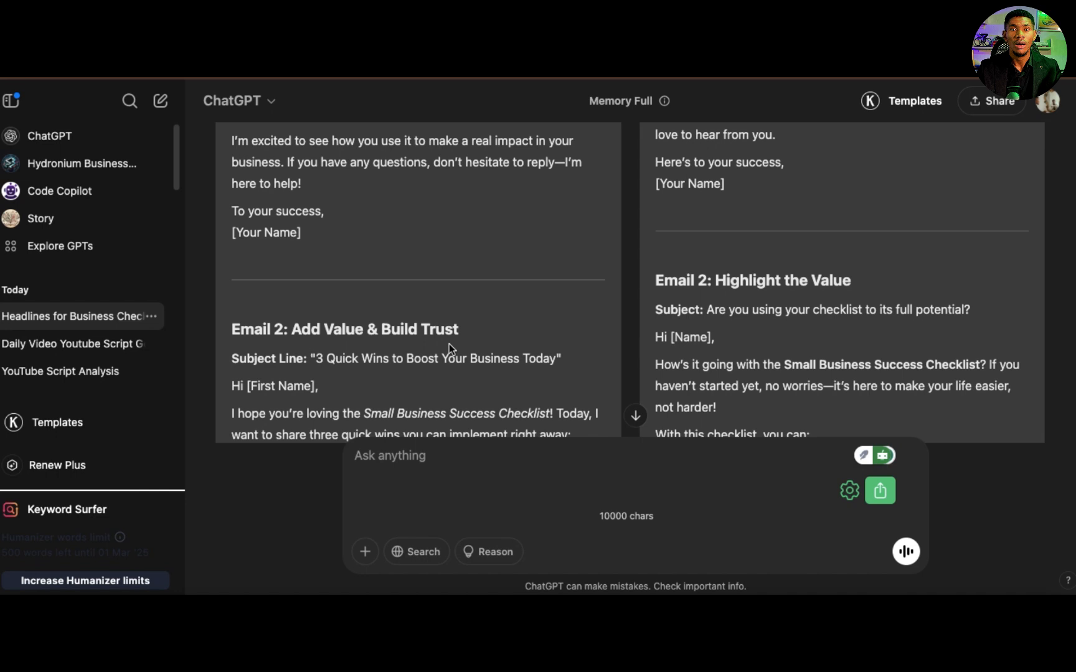
scroll(449, 343, "down", 4)
scroll(449, 344, "down", 2)
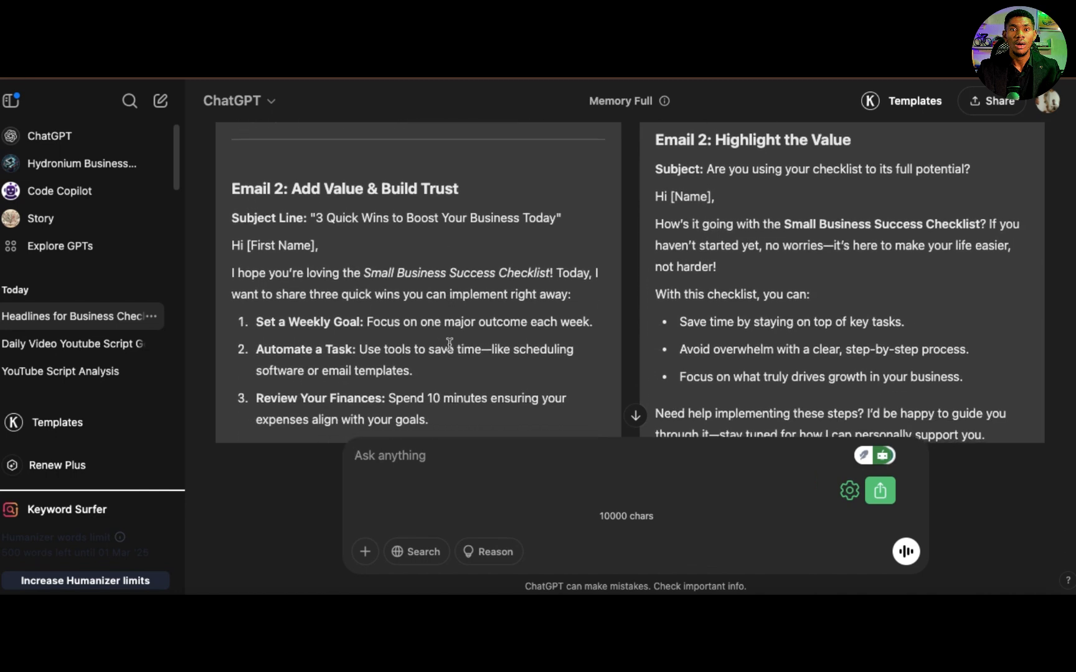
scroll(449, 344, "up", 1)
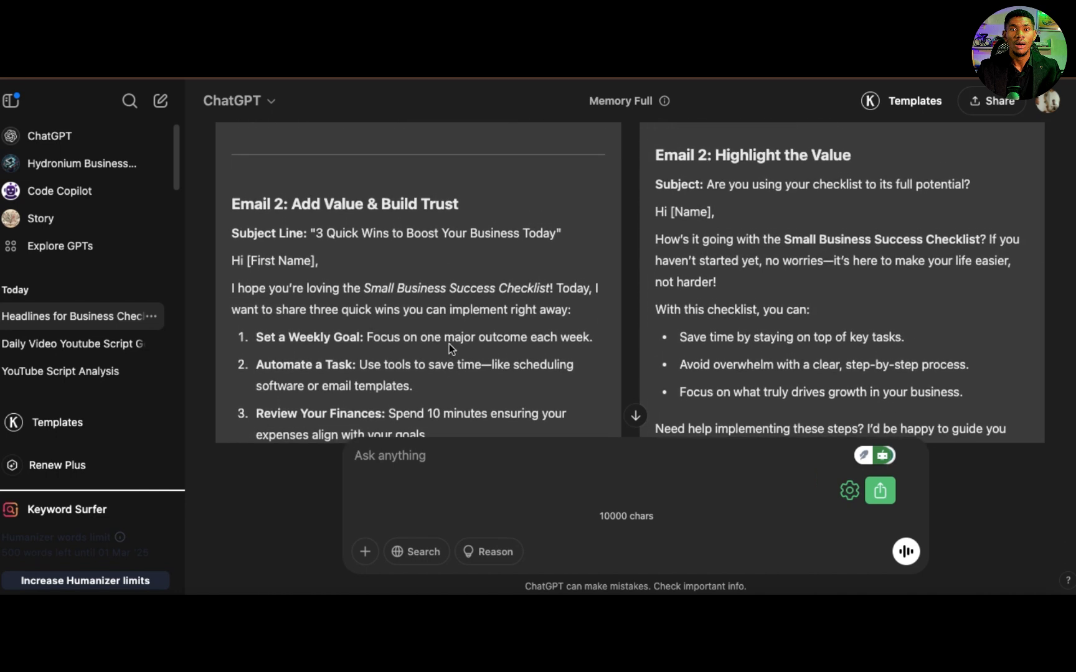
Step: Examine Emails 2 to 5 in the two alternative email sequence responses, comparing their subject lines, content and booking calls to action
scroll(449, 343, "up", 2)
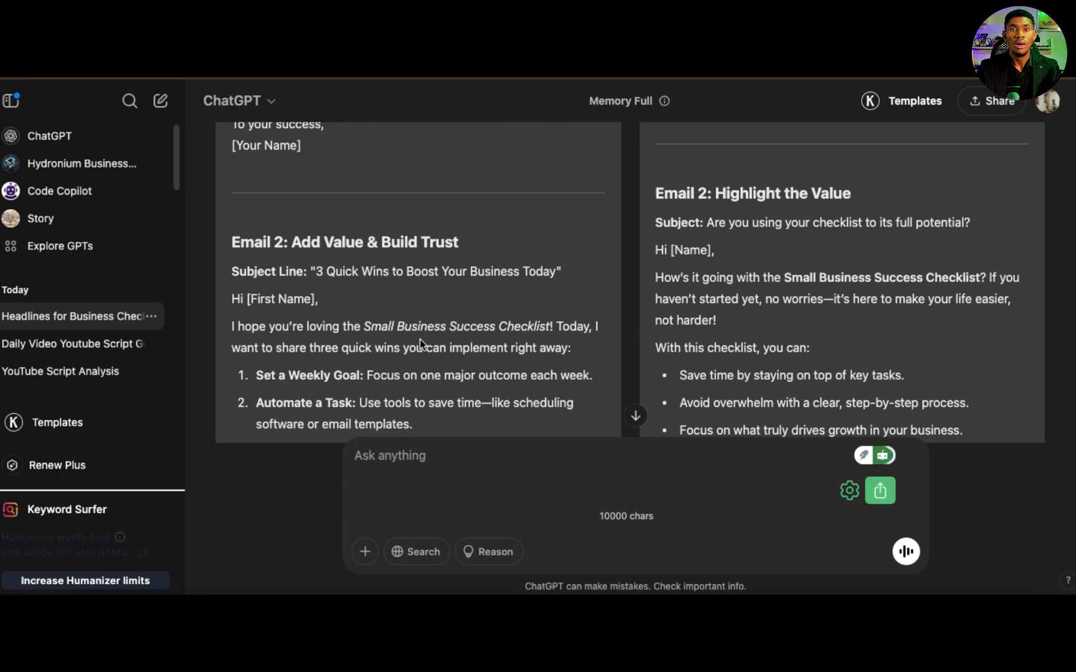
scroll(420, 339, "down", 1)
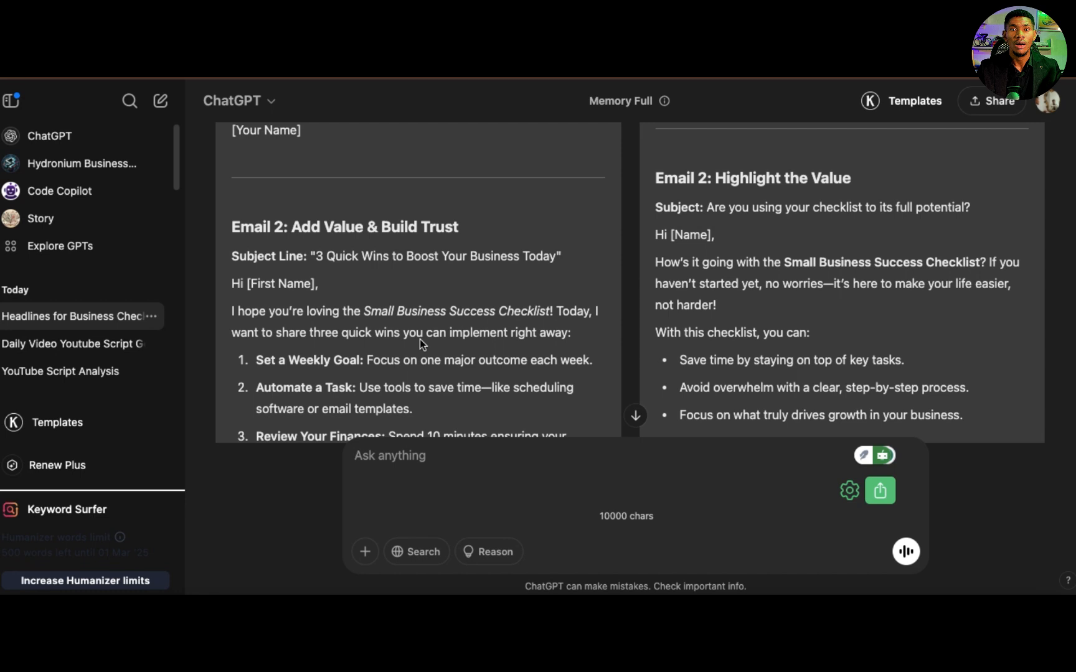
scroll(419, 339, "down", 3)
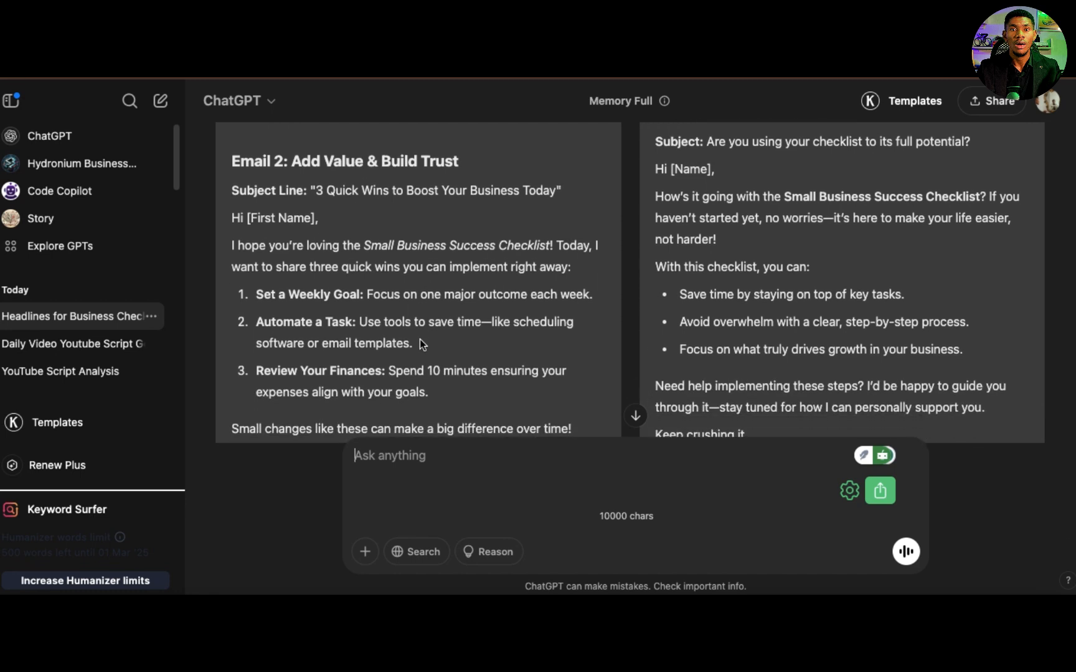
scroll(420, 340, "down", 2)
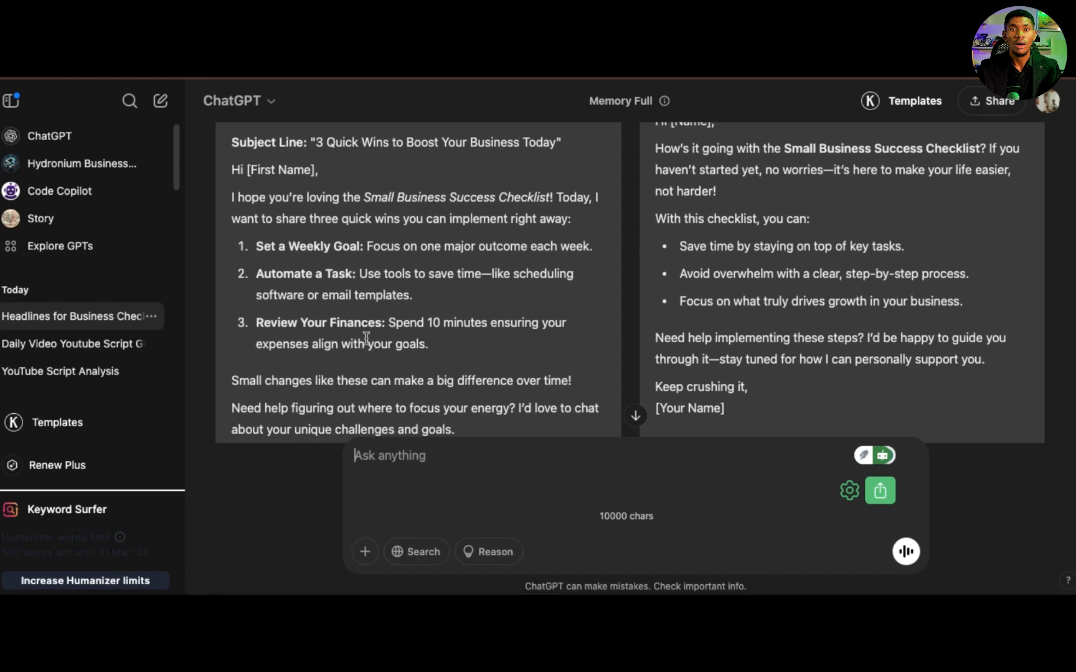
scroll(366, 337, "down", 2)
scroll(366, 336, "down", 8)
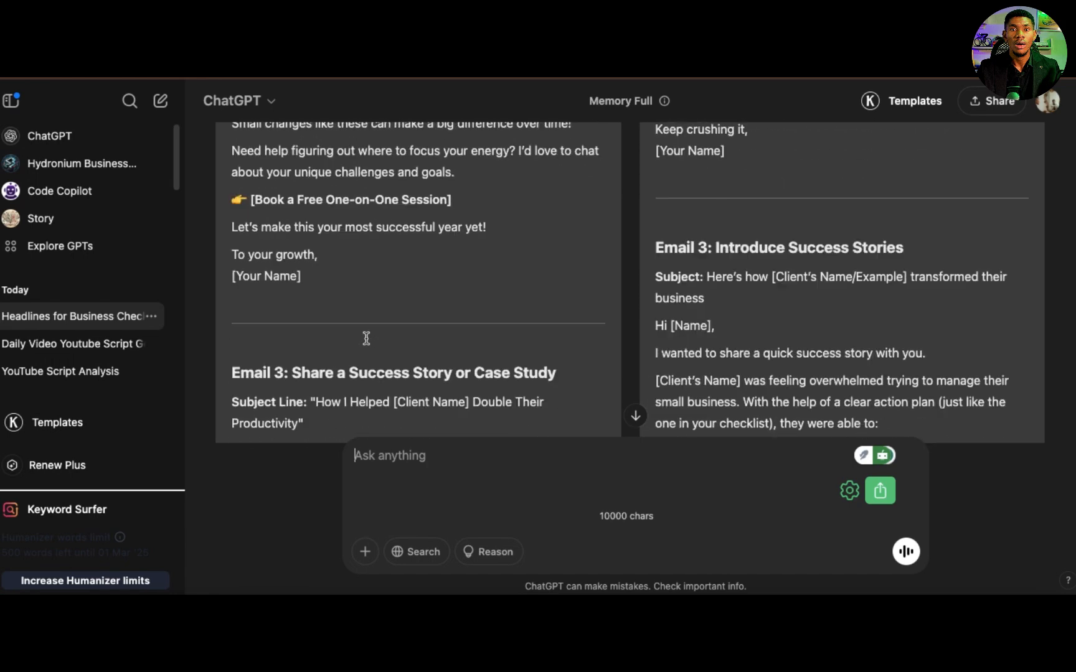
scroll(366, 338, "down", 6)
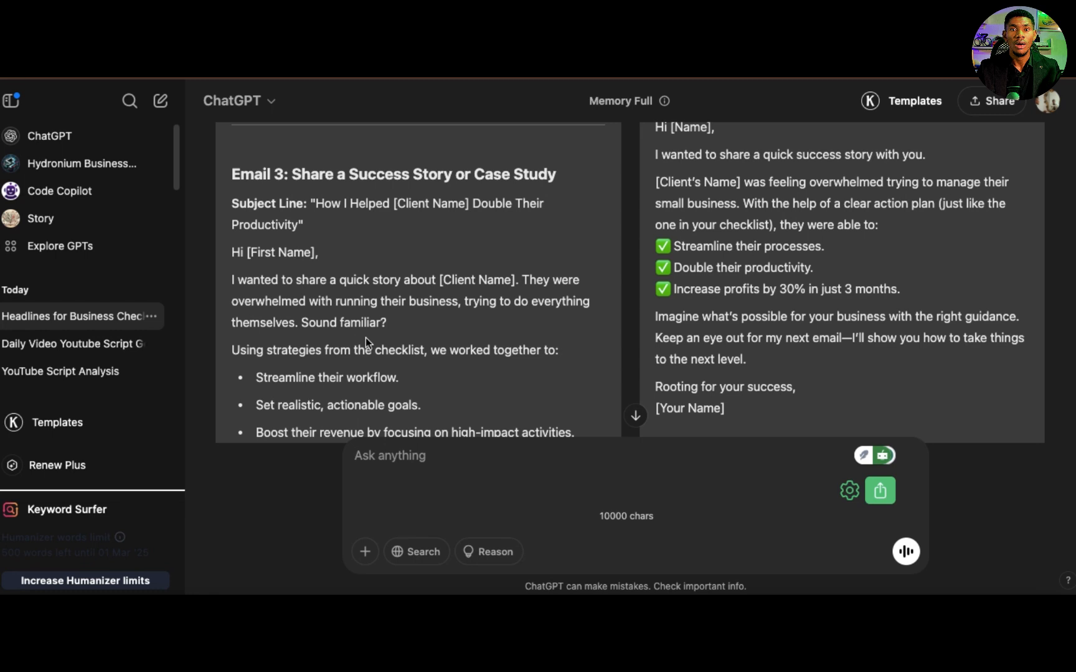
scroll(314, 319, "down", 2)
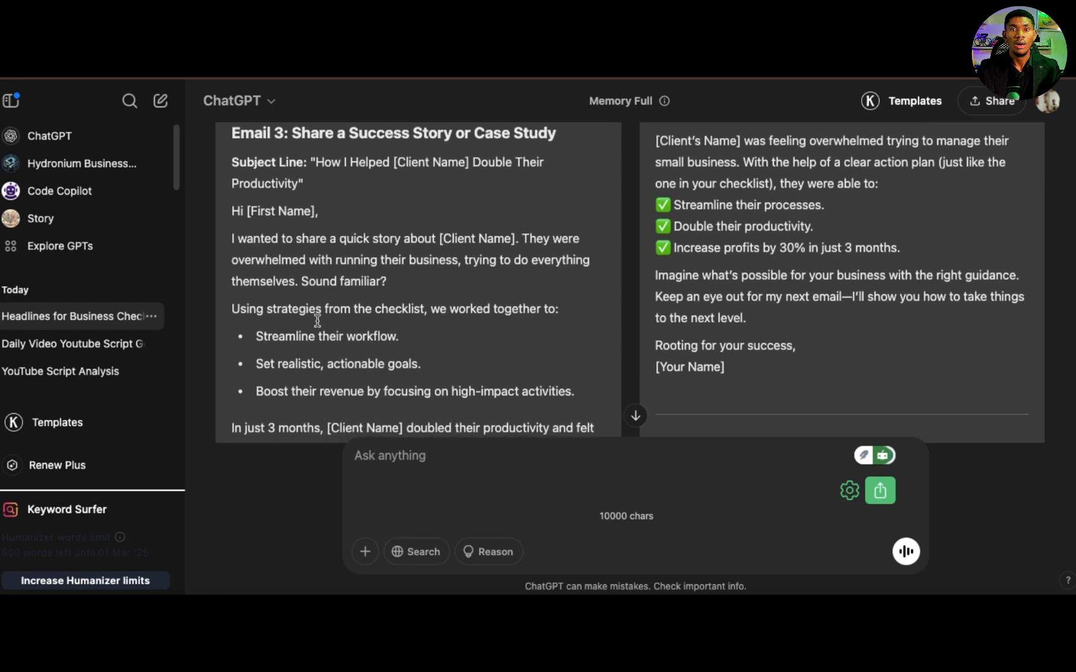
scroll(317, 321, "down", 1)
scroll(318, 323, "down", 2)
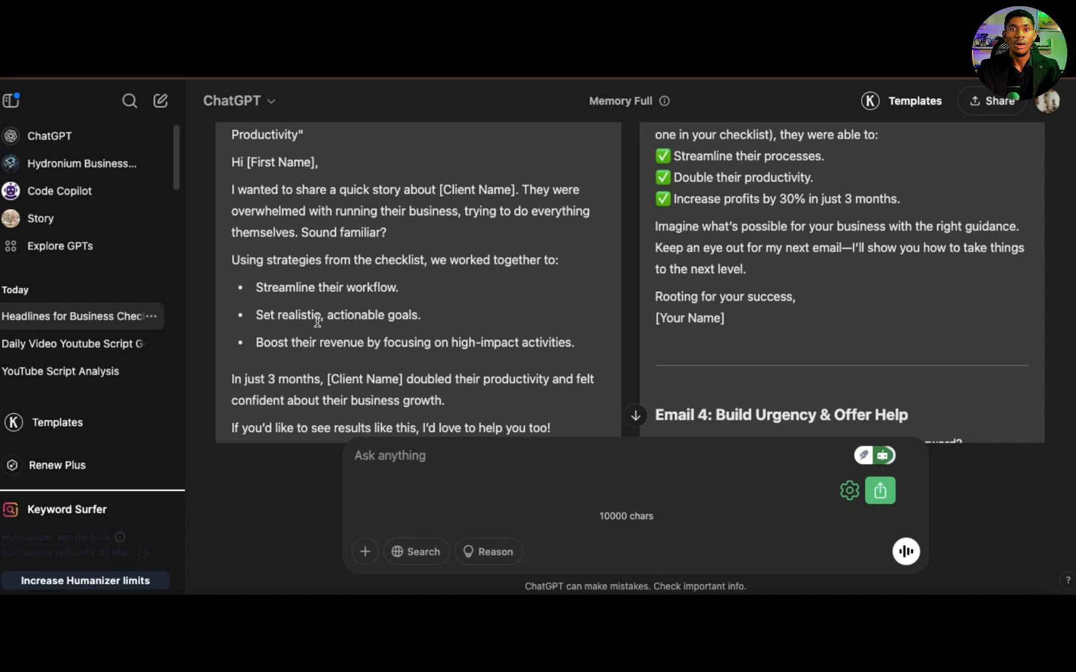
scroll(317, 321, "down", 15)
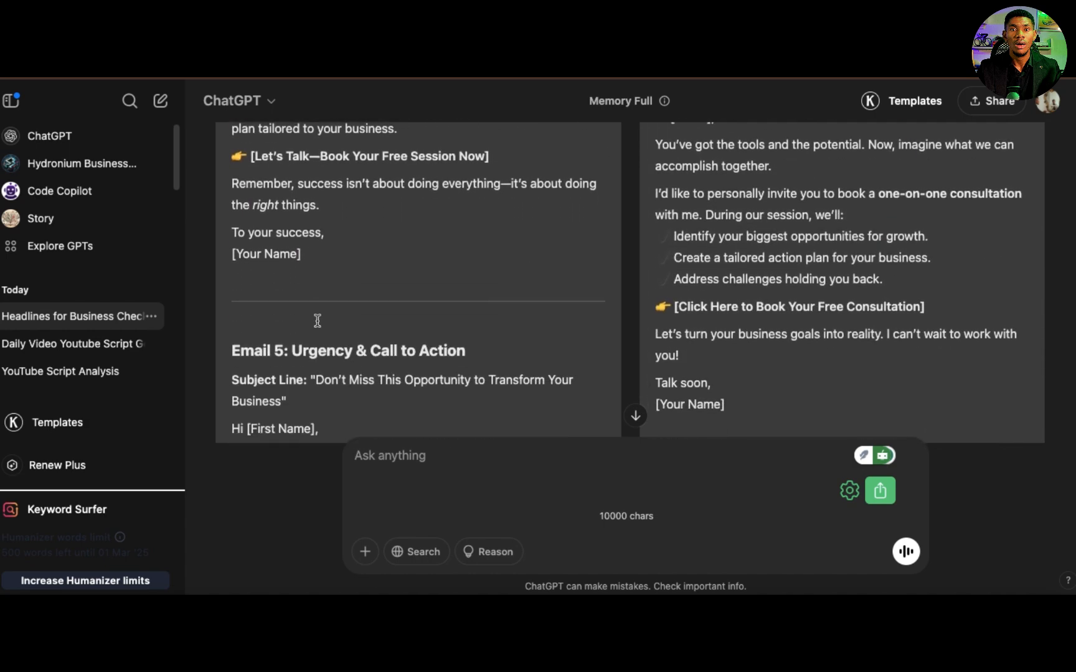
scroll(318, 320, "down", 10)
type("create a customer support sample answer base on what you think")
key("ctrl+a")
key("BackSpace")
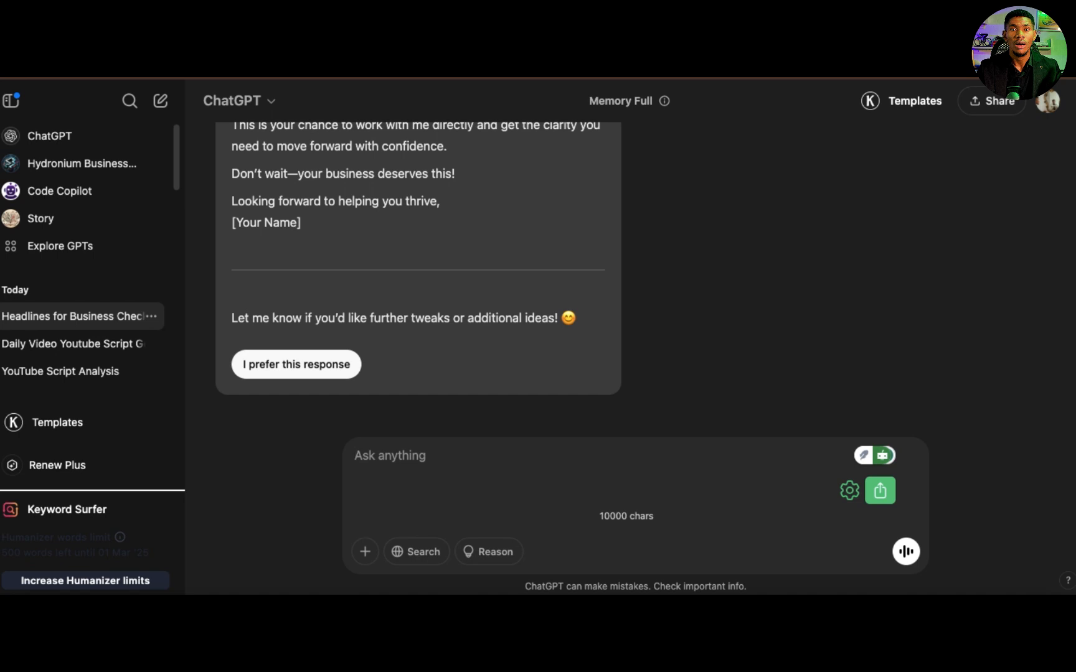
Step: Begin a new prompt with "FAQ: CREATE 10 faq based on"
type("FAQ ")
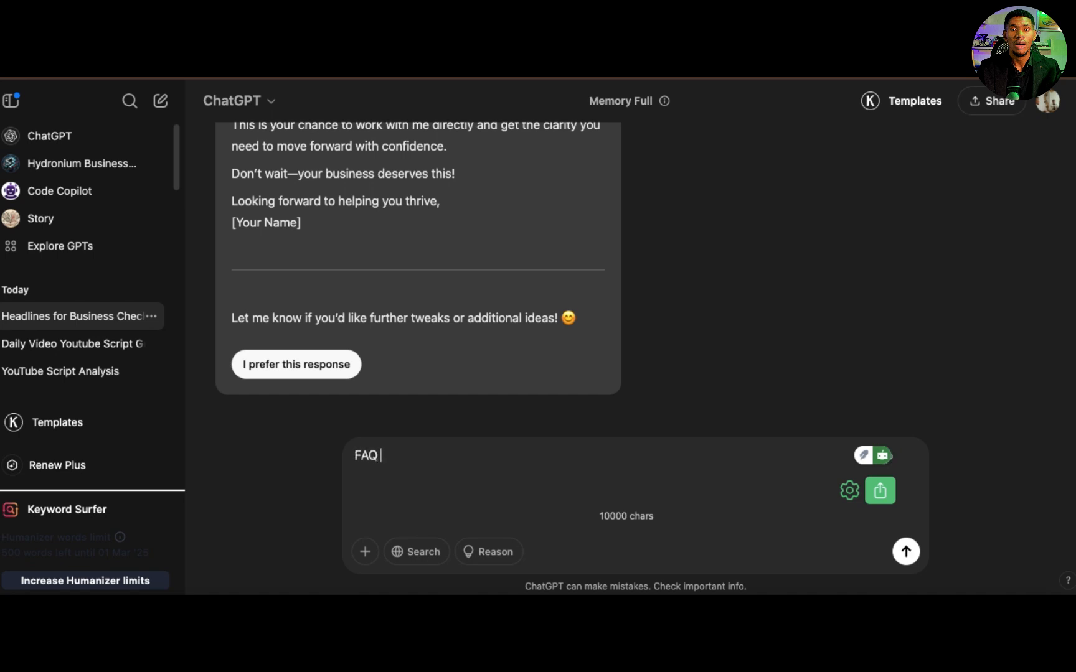
type(": CREATE  10 freque")
key("BackSpace")
key("BackSpace")
key("BackSpace")
key("BackSpace")
key("BackSpace")
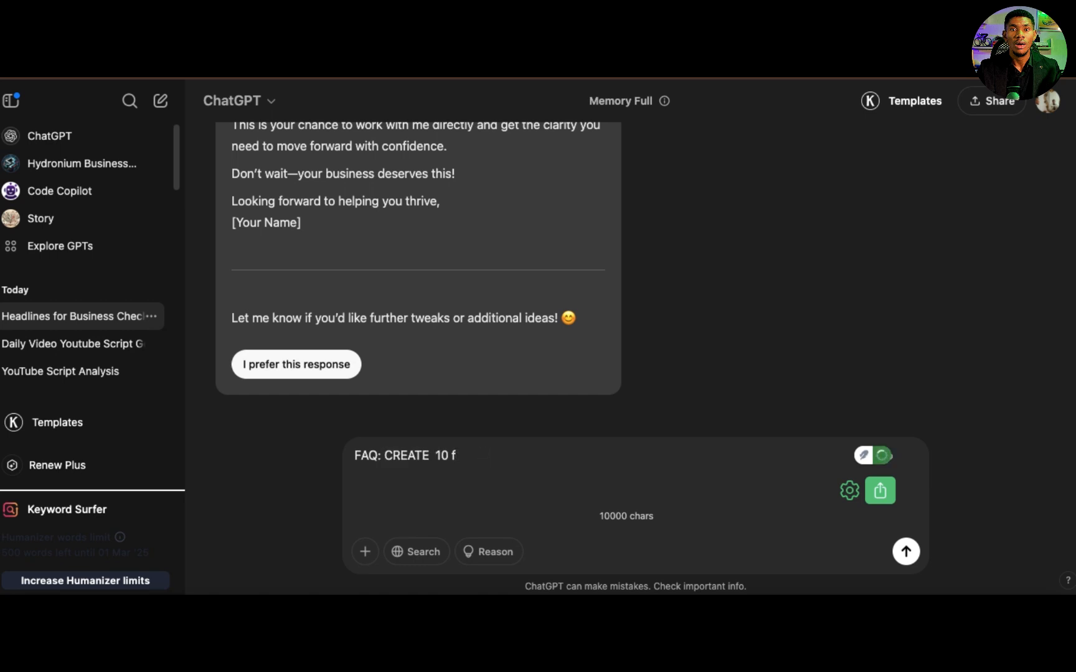
type("aq based on my checklist features to help automatic")
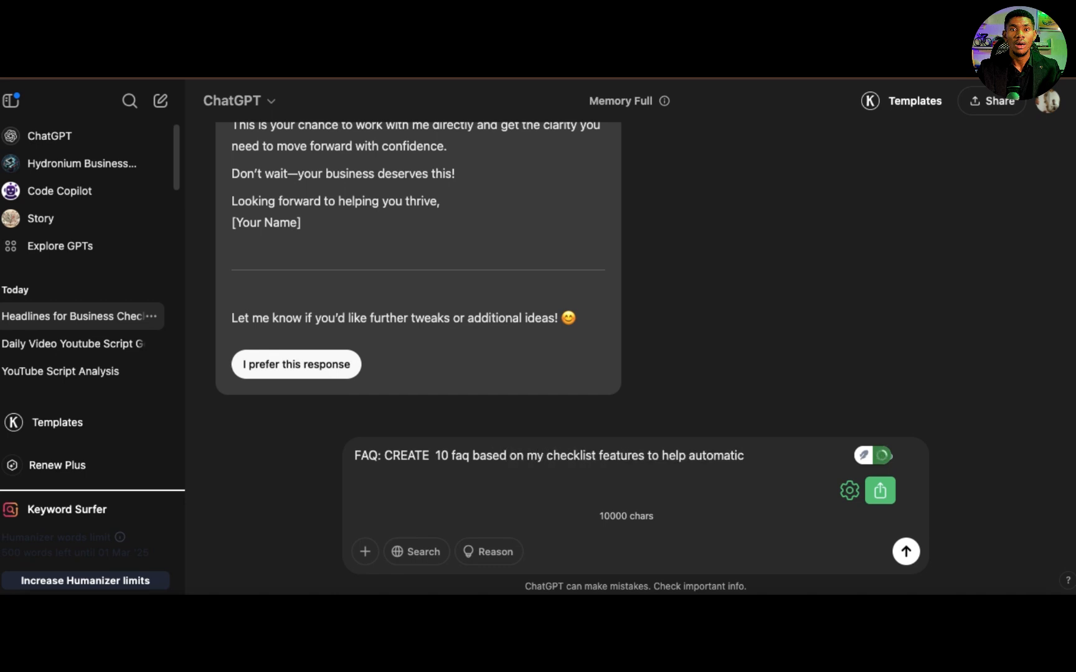
Step: Continue the FAQ prompt with "my checklist features to help automate and answer ahead of time what people will"
key("BackSpace")
key("BackSpace")
type("e and answer ahea")
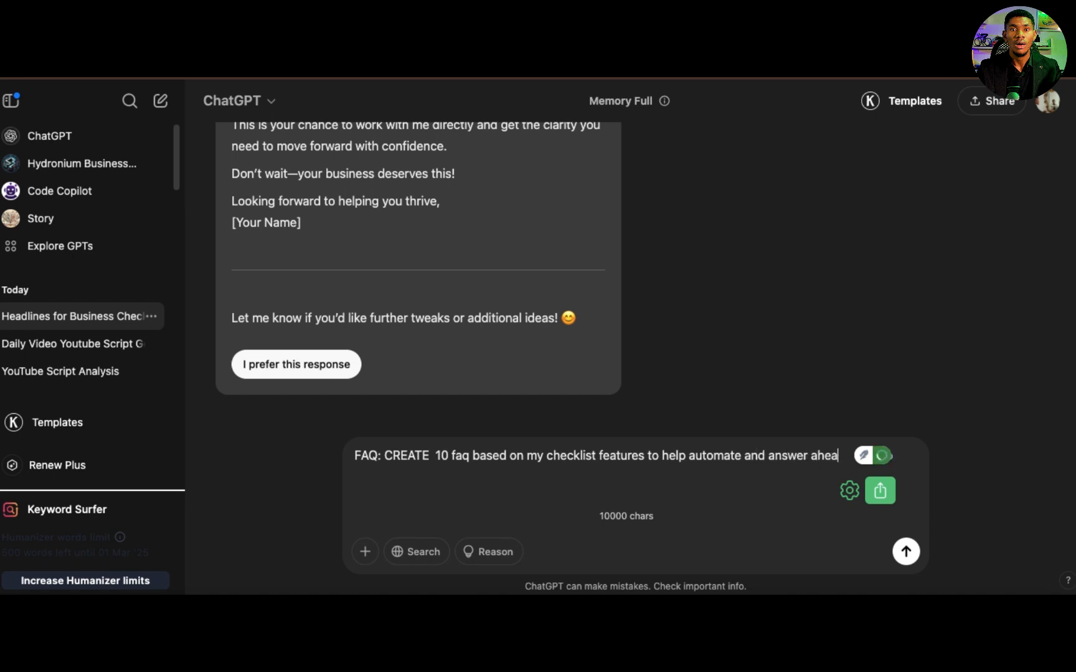
type("d of time")
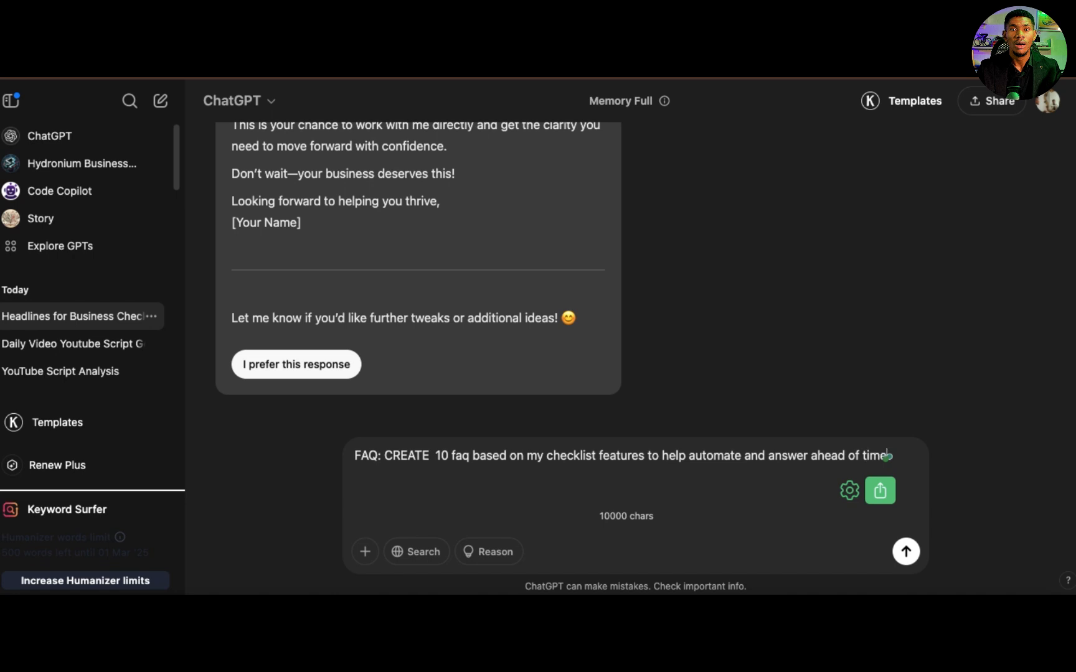
type(" what people will")
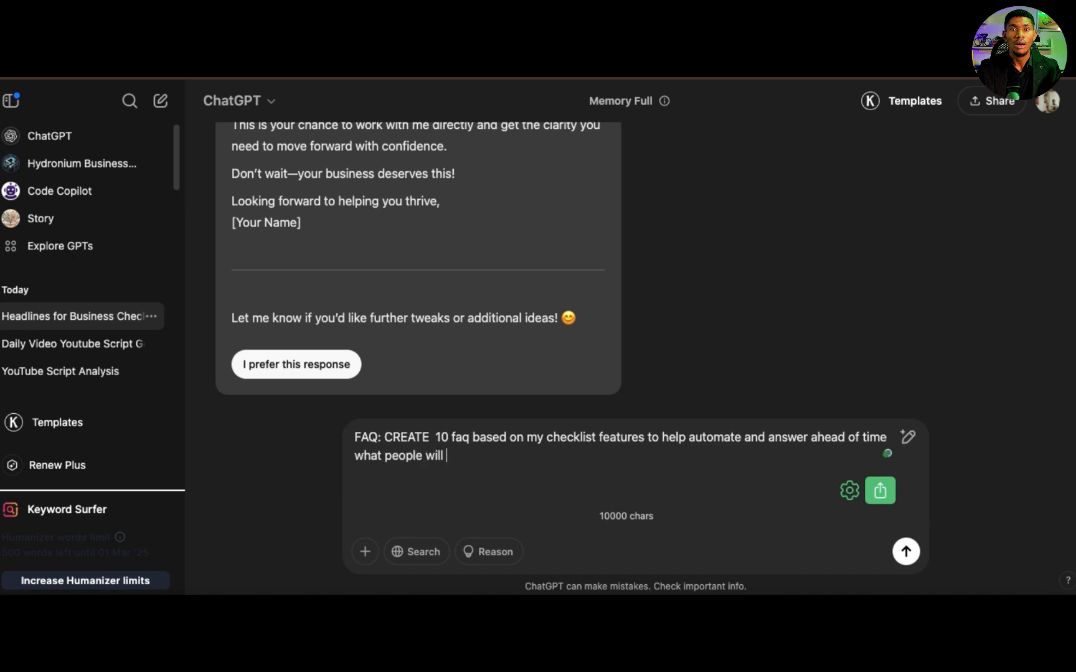
type(" like to know about t")
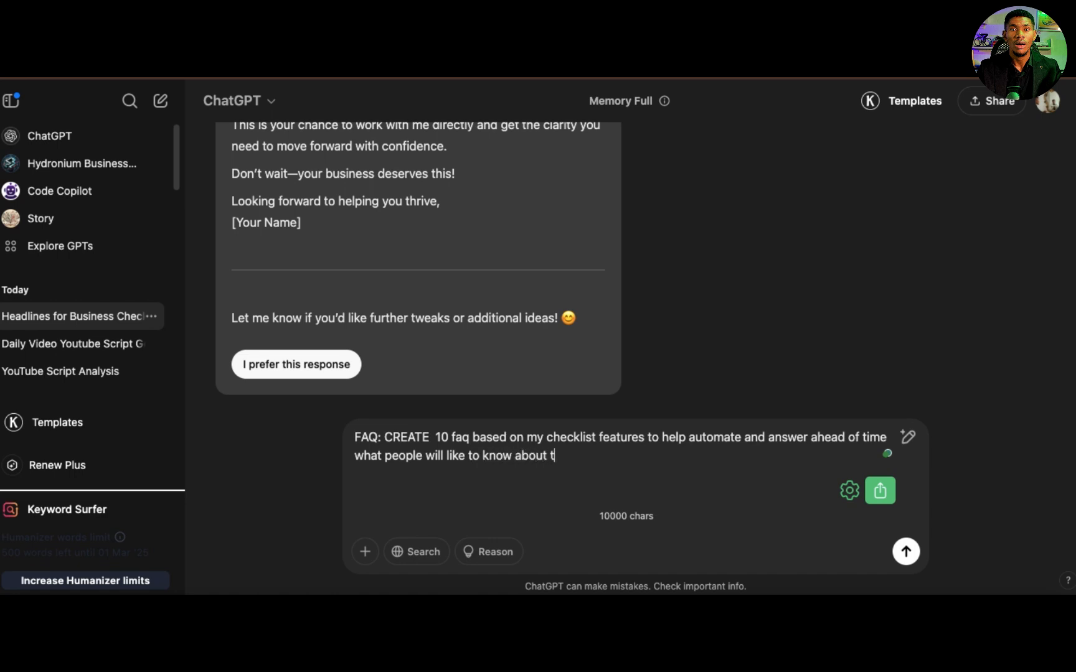
type("he checklist and business ")
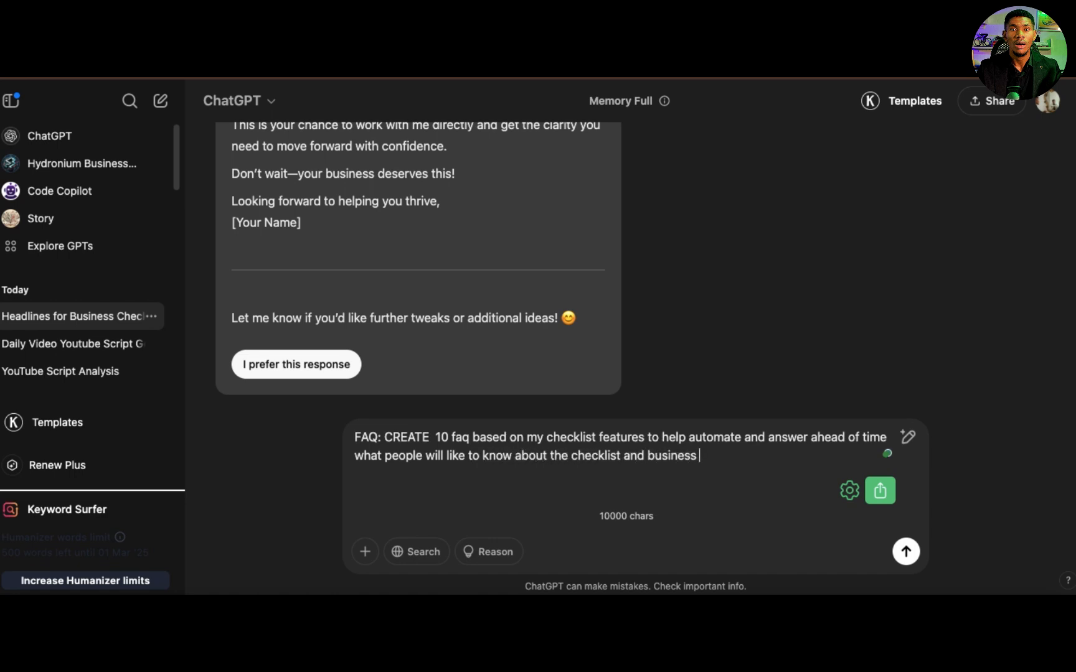
type("in general")
Step: Finish the FAQ prompt with "like to know about the checklist and business in general" and send it
key("Return")
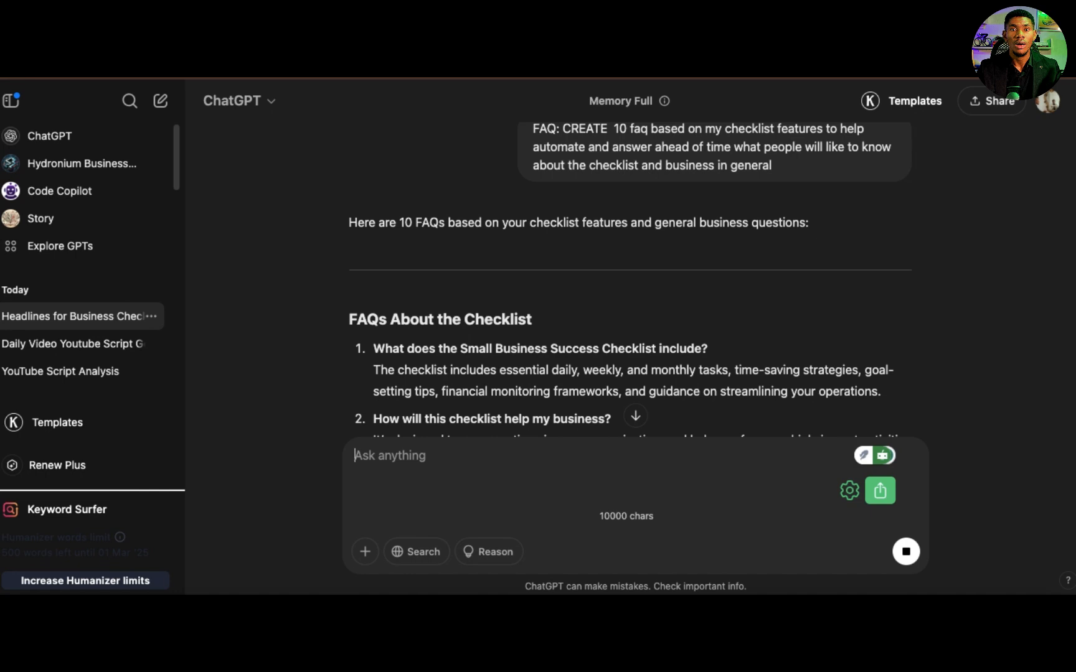
Step: Examine the generated FAQs about the checklist and the business services
scroll(574, 417, "down", 4)
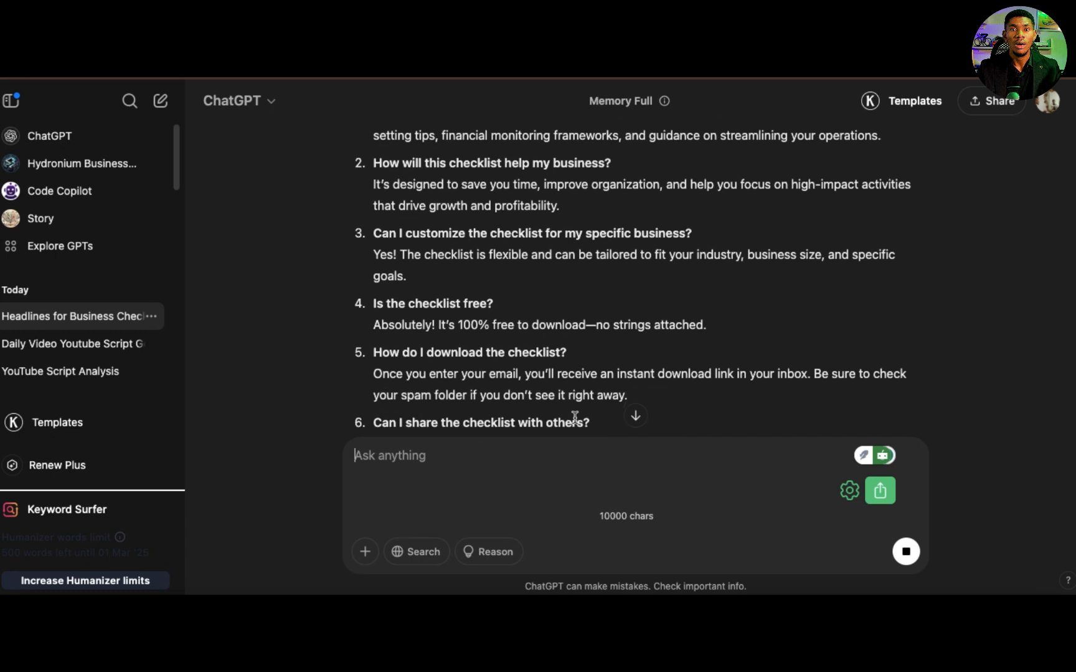
scroll(574, 417, "down", 9)
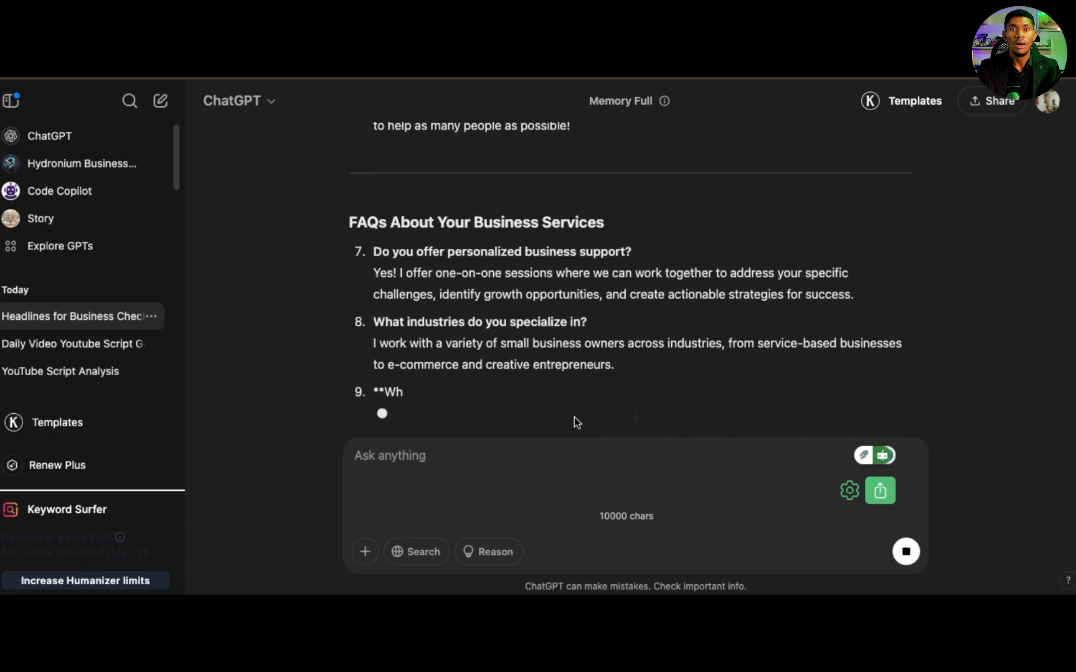
scroll(574, 417, "up", 10)
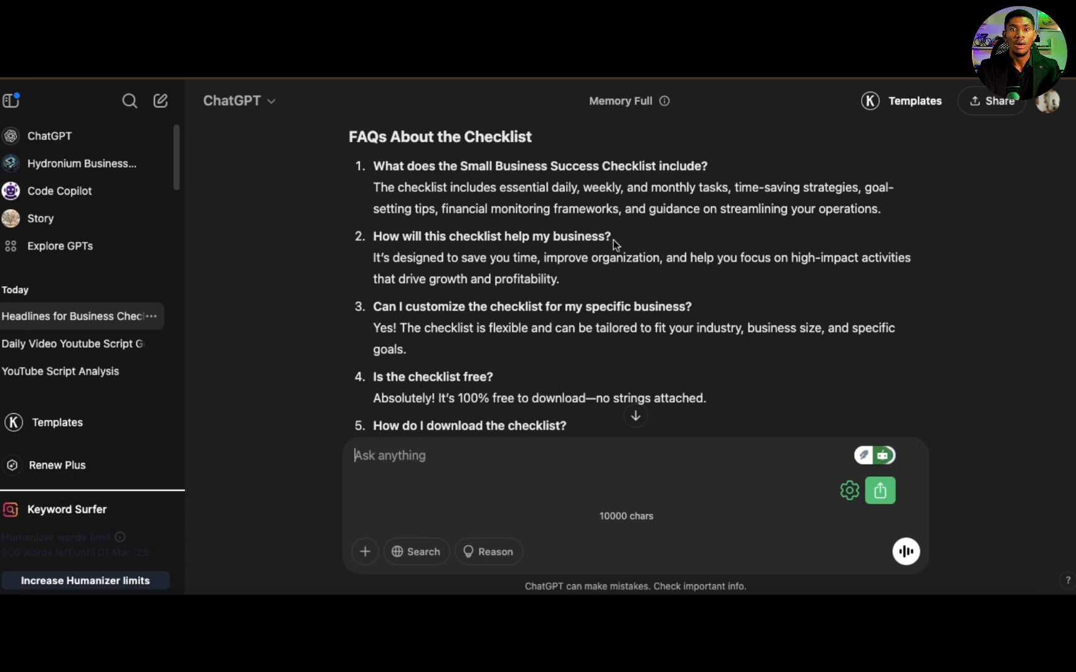
scroll(614, 240, "down", 1)
scroll(547, 262, "down", 5)
scroll(574, 335, "down", 8)
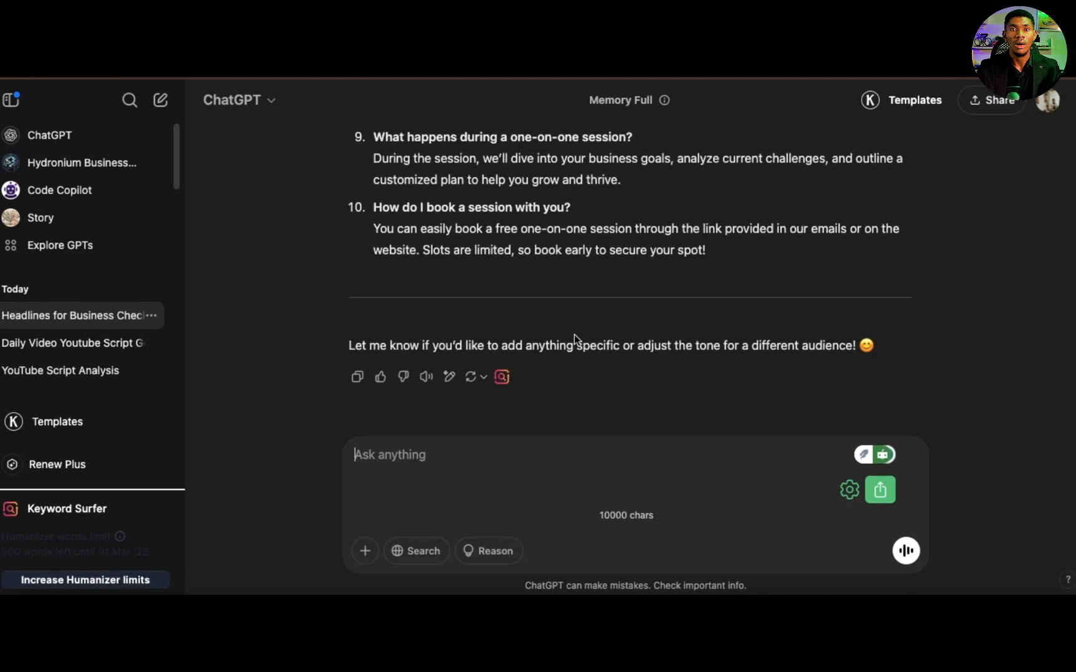
Step: Copy the first landing page headline, "Unlock Success: Get Your Free Small Business Checklist to Streamline Your Operations Today!", without its quotation marks
scroll(574, 334, "up", 15)
scroll(574, 335, "up", 20)
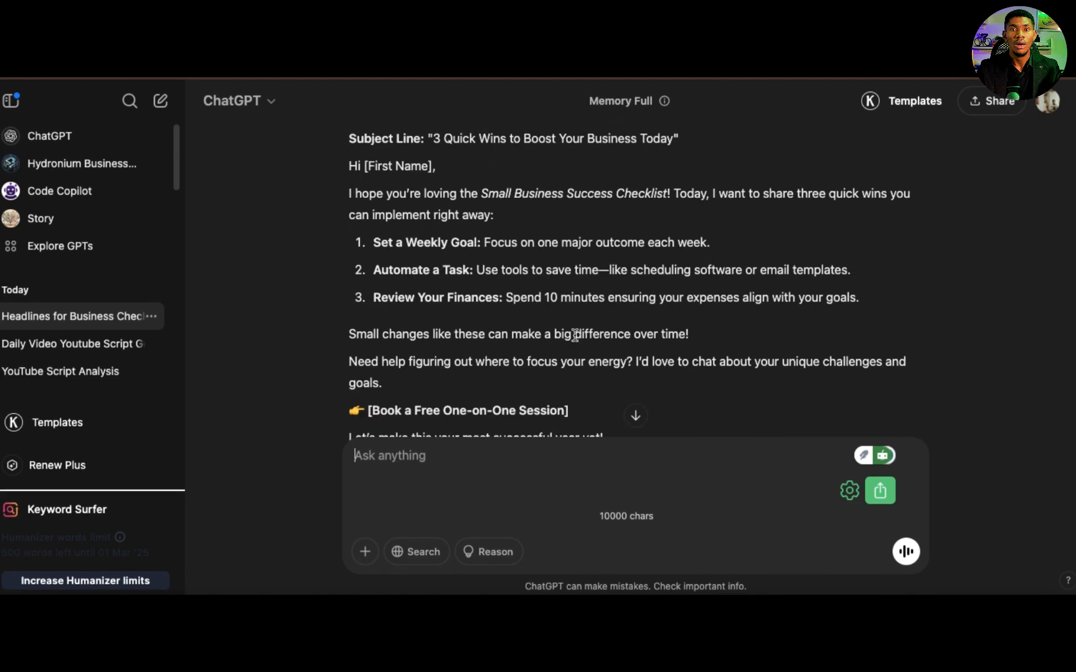
scroll(574, 334, "up", 10)
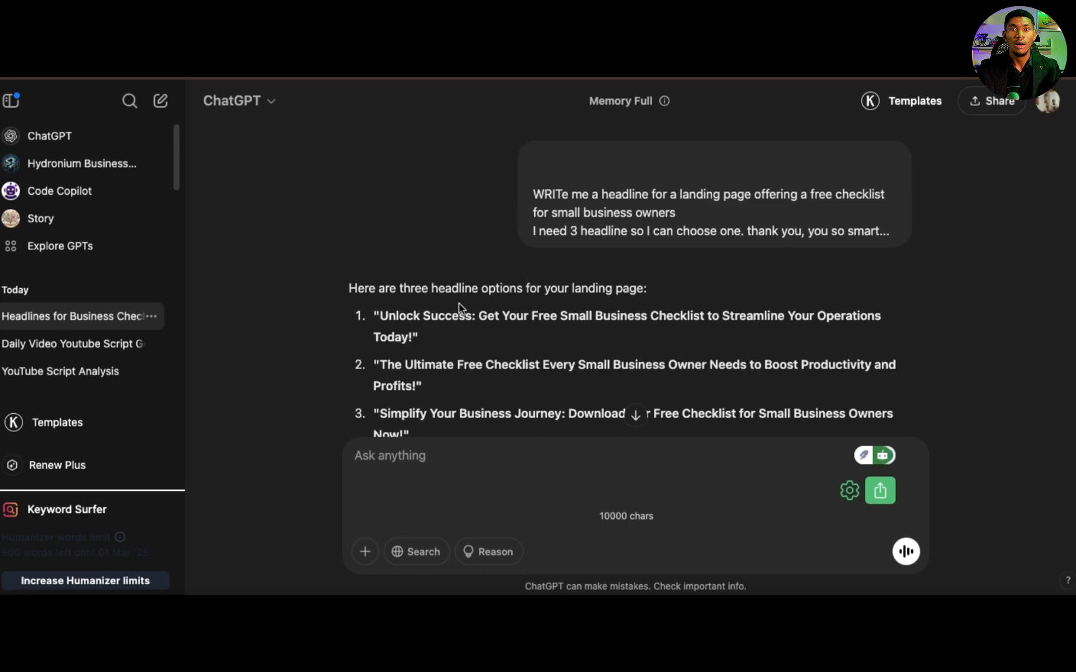
scroll(400, 308, "down", 3)
scroll(400, 307, "up", 3)
scroll(400, 307, "down", 4)
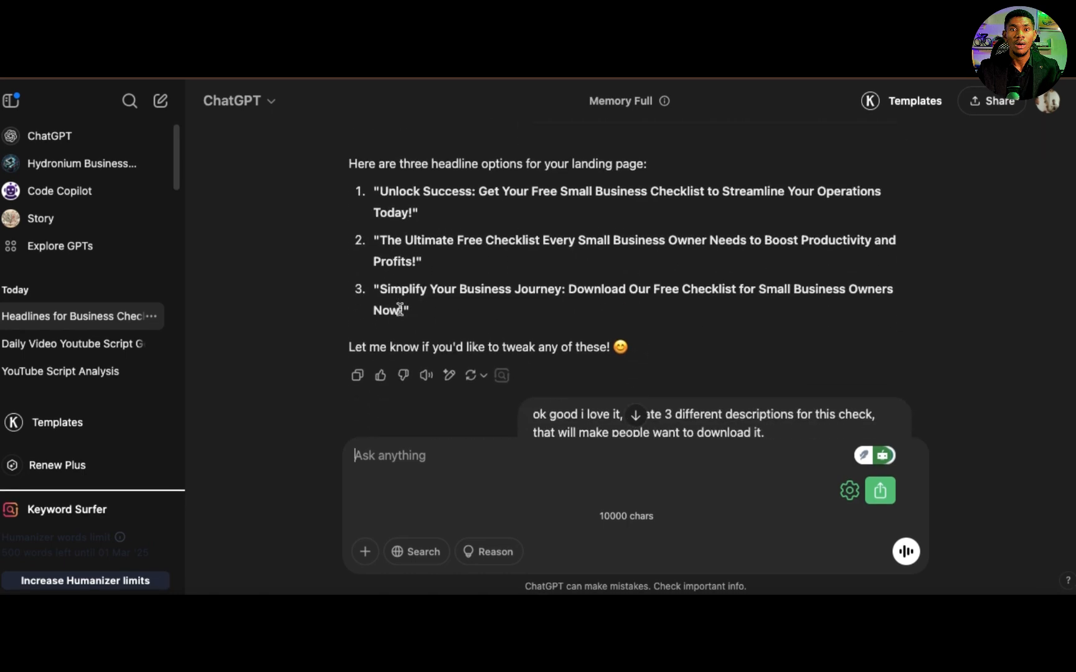
left_click_drag(351, 156, 446, 212)
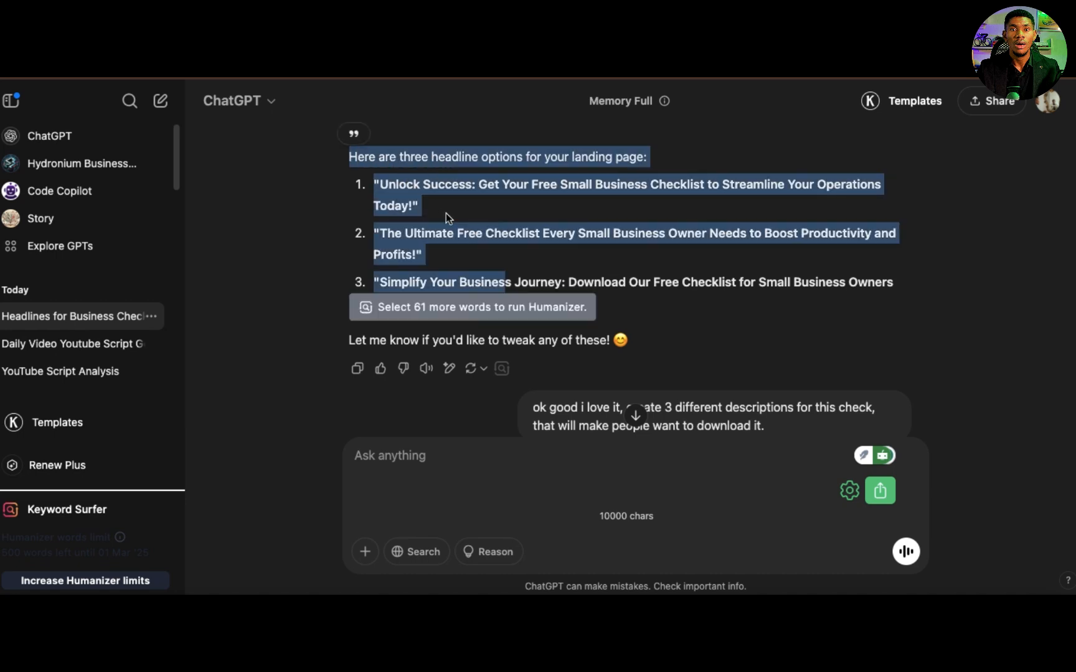
left_click(446, 213)
left_click_drag(380, 184, 412, 202)
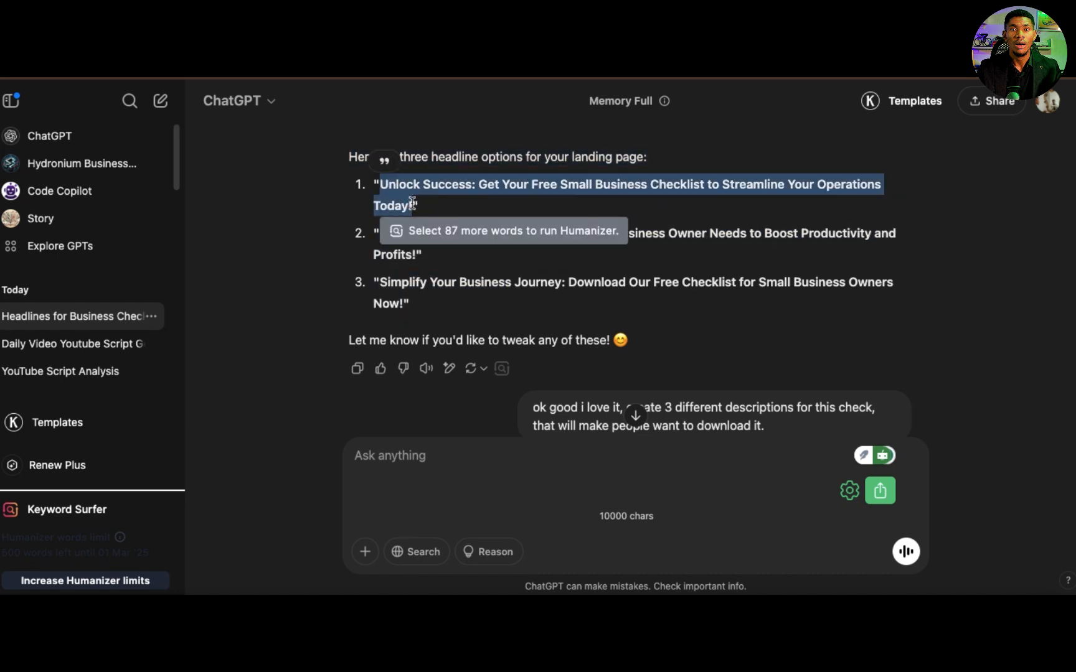
right_click(412, 203)
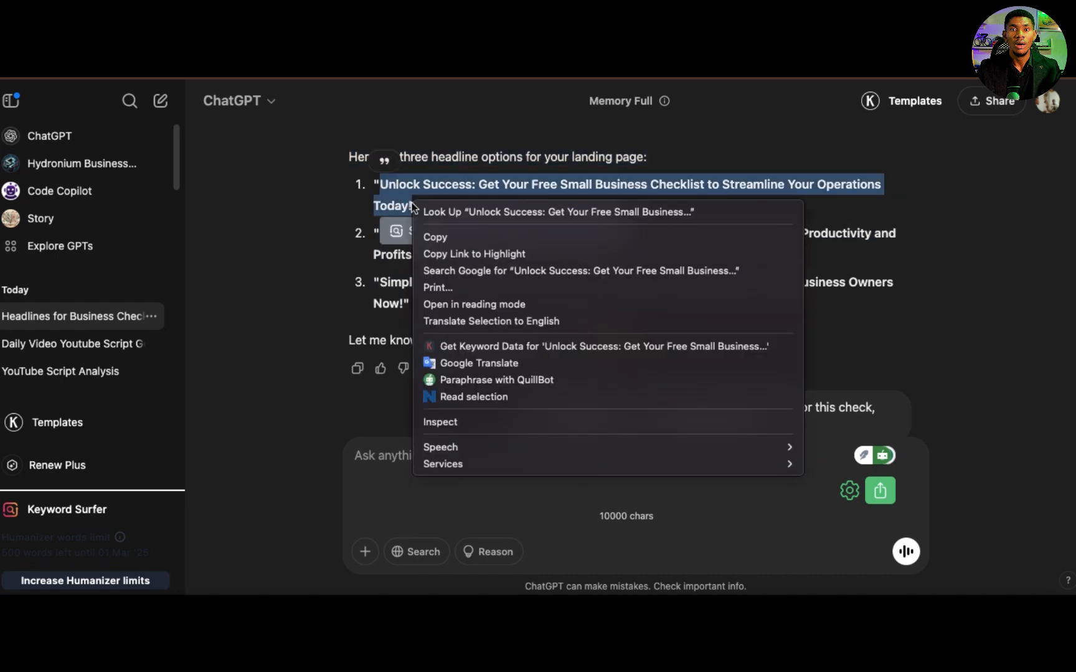
left_click(436, 238)
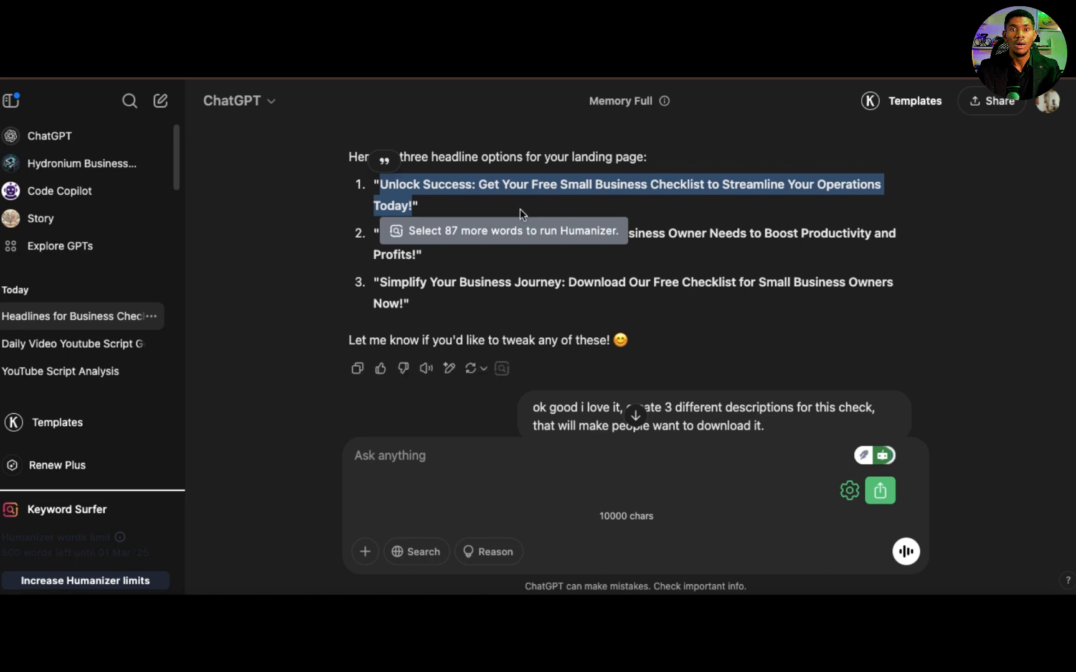
Step: Review the generated checklist descriptions, the five key features and the opening emails of the 5-email sequence
scroll(399, 297, "down", 5)
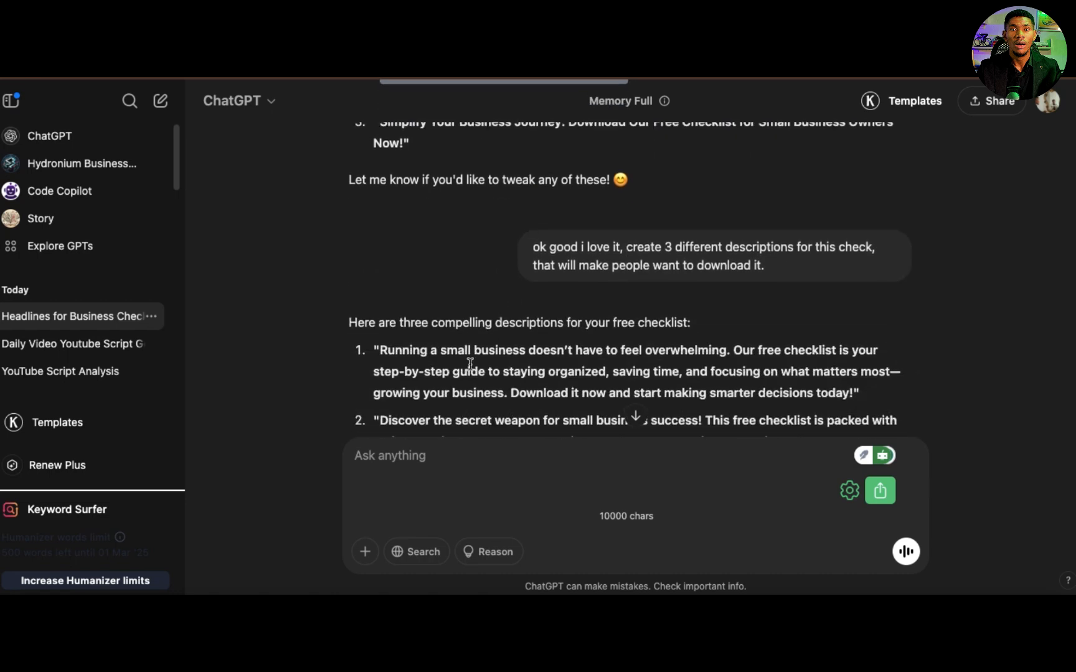
left_click_drag(378, 261, 616, 305)
left_click(817, 367)
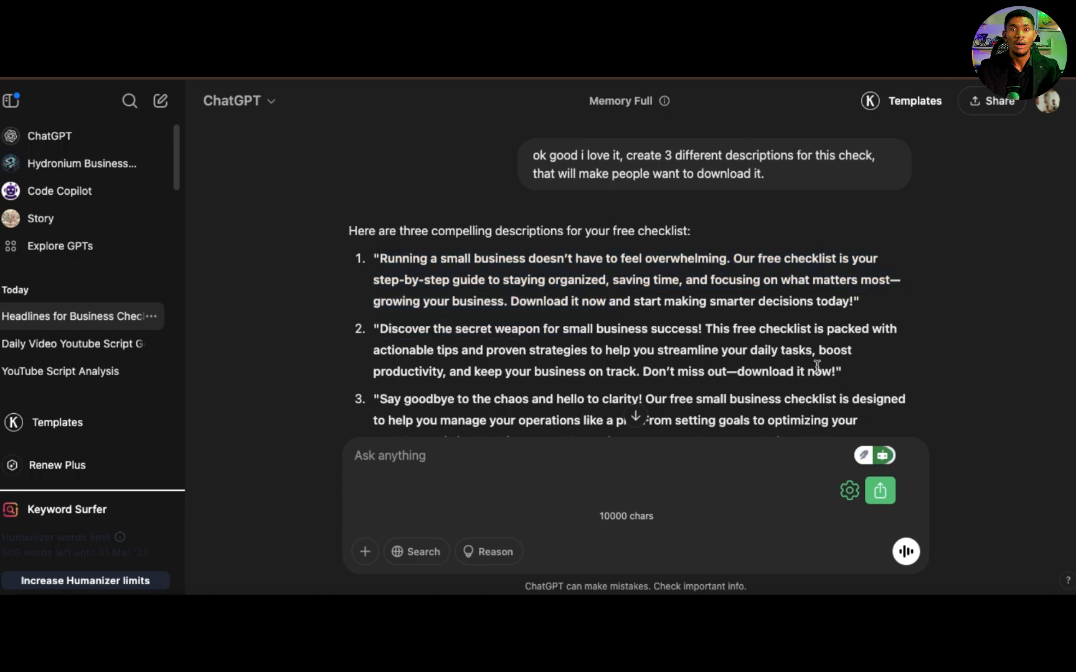
scroll(817, 366, "down", 7)
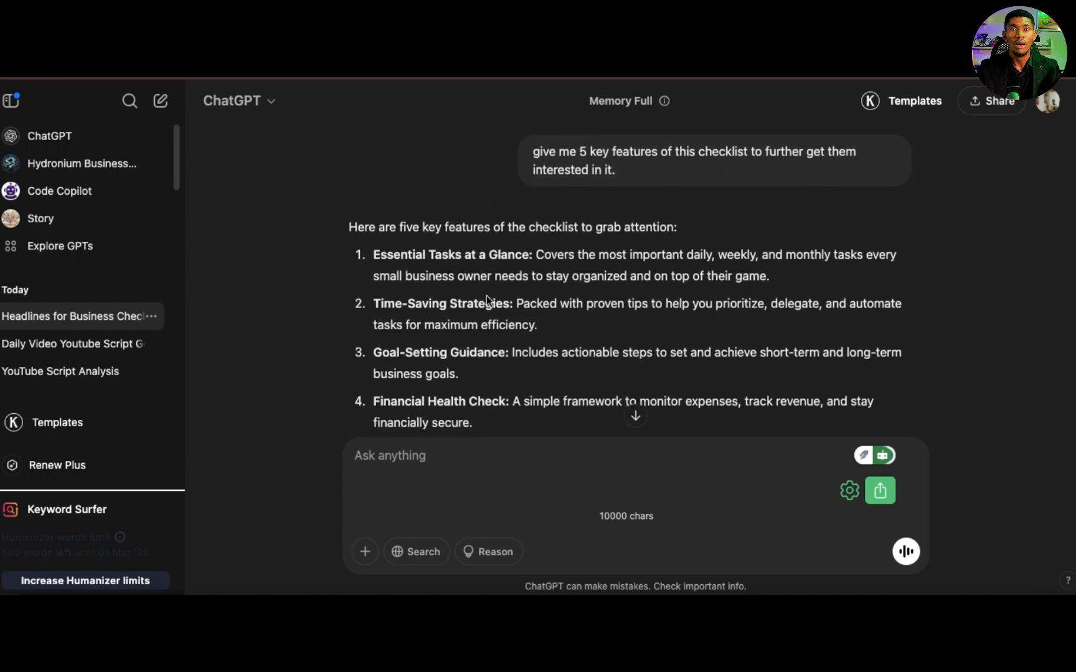
scroll(543, 360, "down", 8)
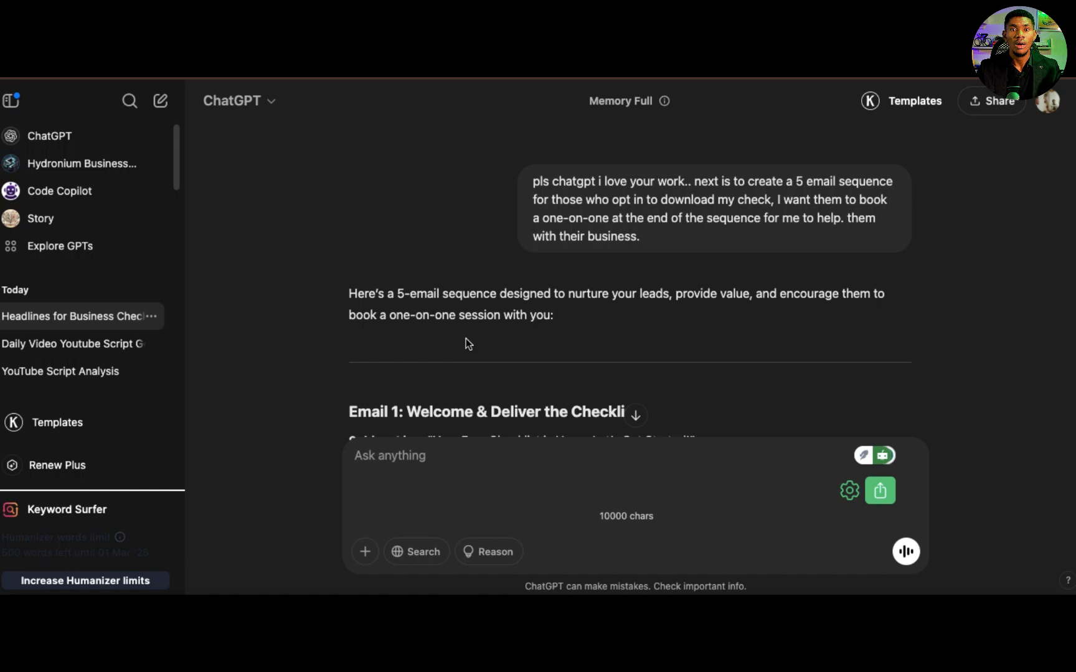
scroll(466, 342, "down", 6)
scroll(466, 338, "down", 6)
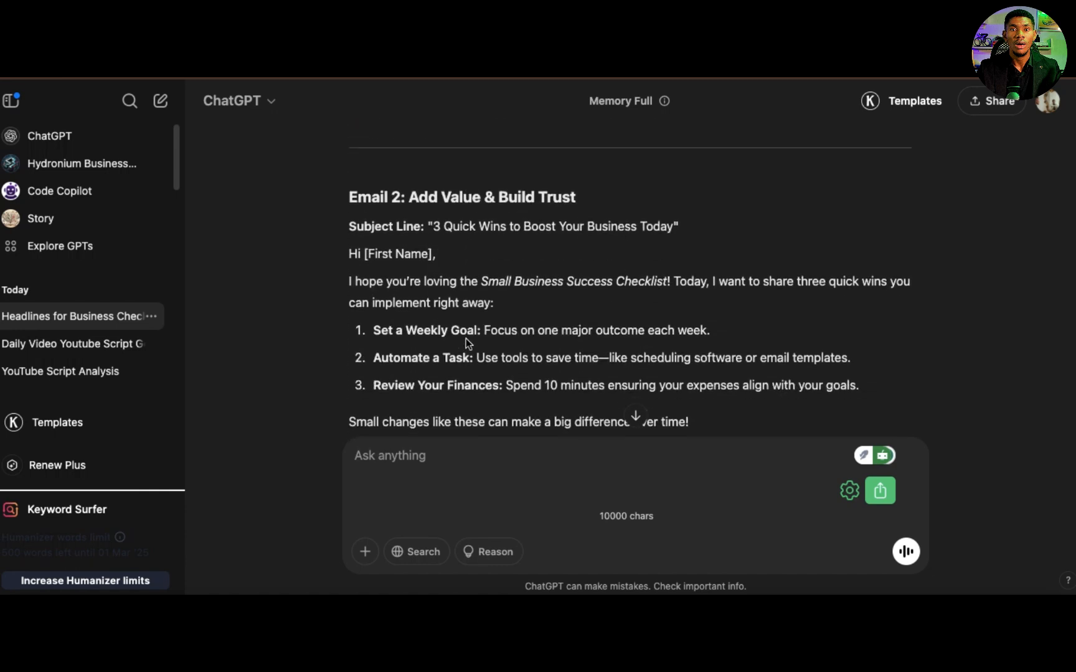
Step: In the Systeme.io page editor, replace the hero headline with "Unlock Success: Get Your Free Small Business Checklist to Streamline Your Operations Today!"
scroll(467, 340, "down", 2)
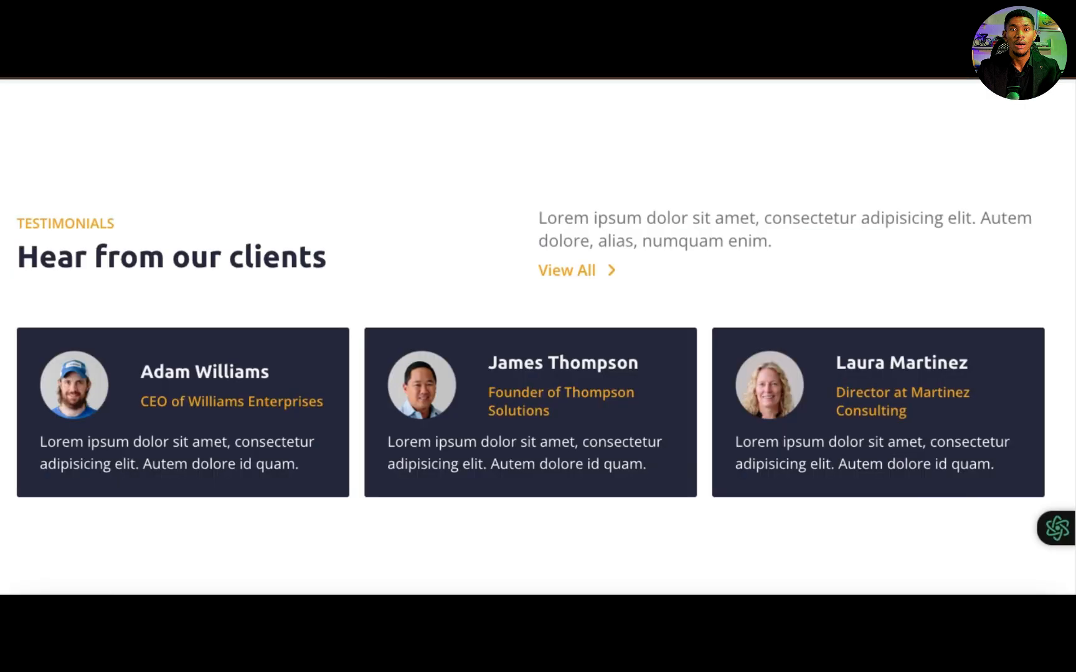
left_click(461, 38)
scroll(557, 376, "down", 10)
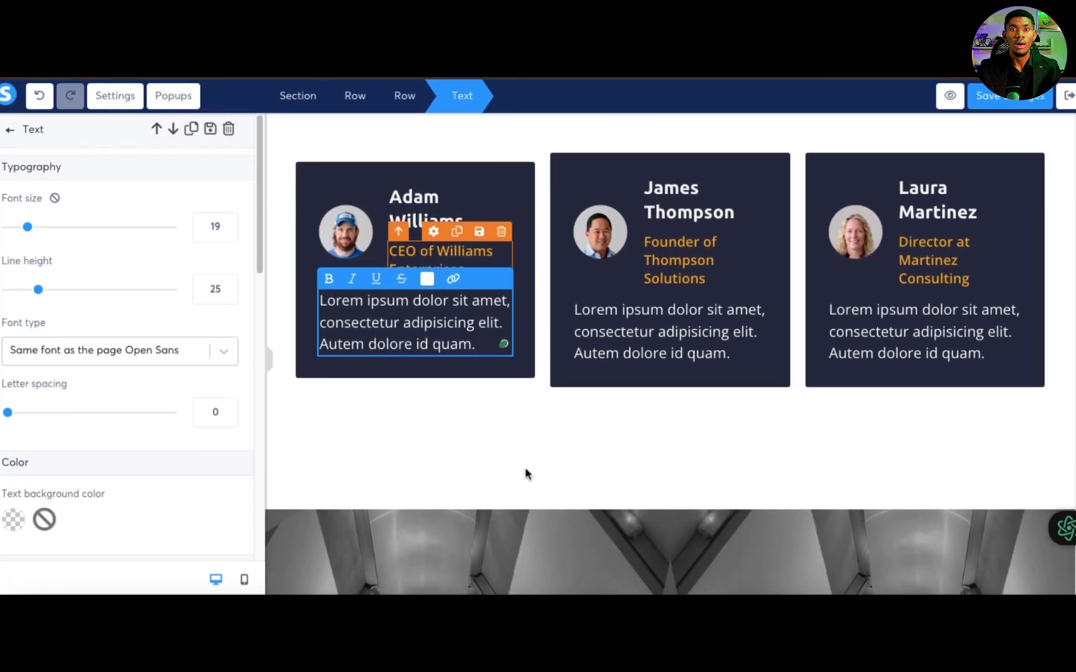
left_click(519, 421)
scroll(660, 267, "down", 10)
scroll(663, 271, "up", 15)
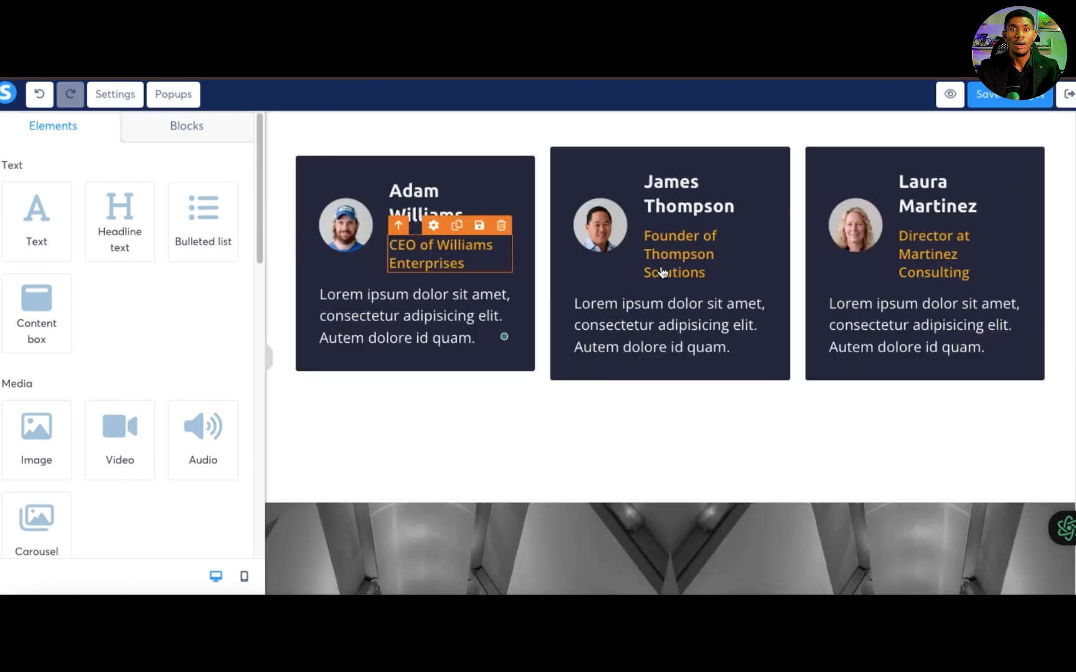
scroll(662, 271, "down", 2)
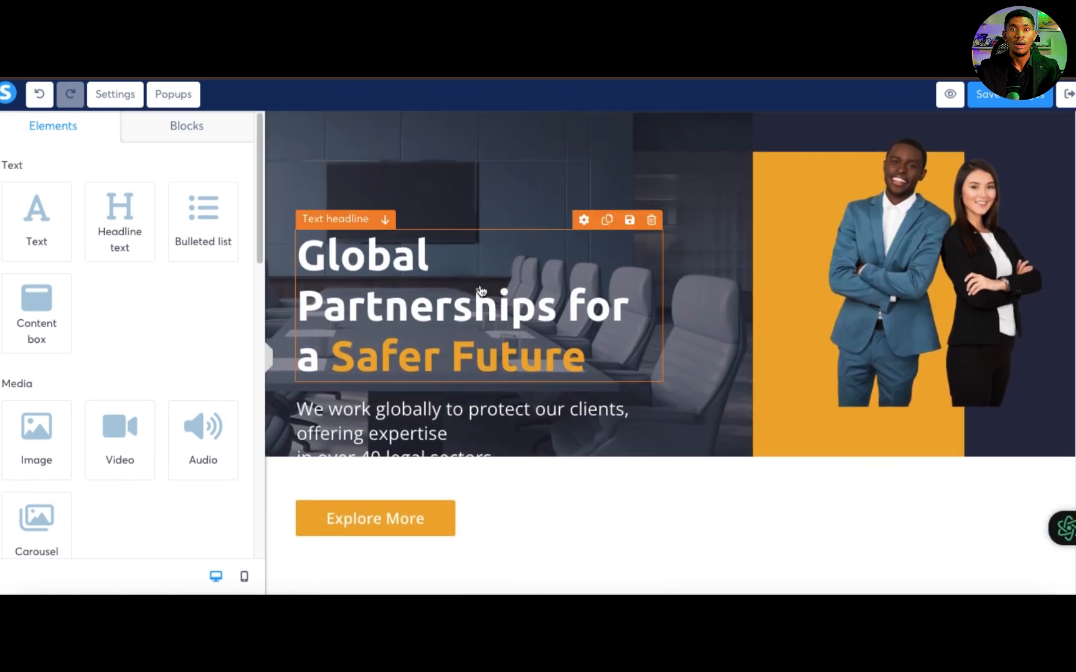
left_click(568, 353)
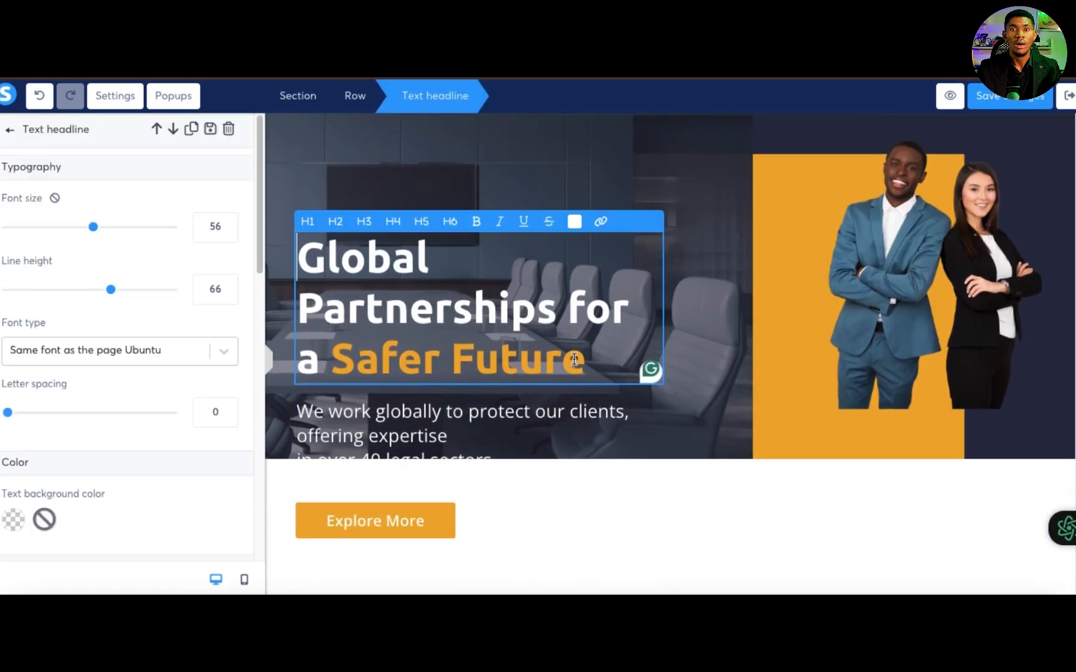
key("ctrl+a")
key("ctrl+v")
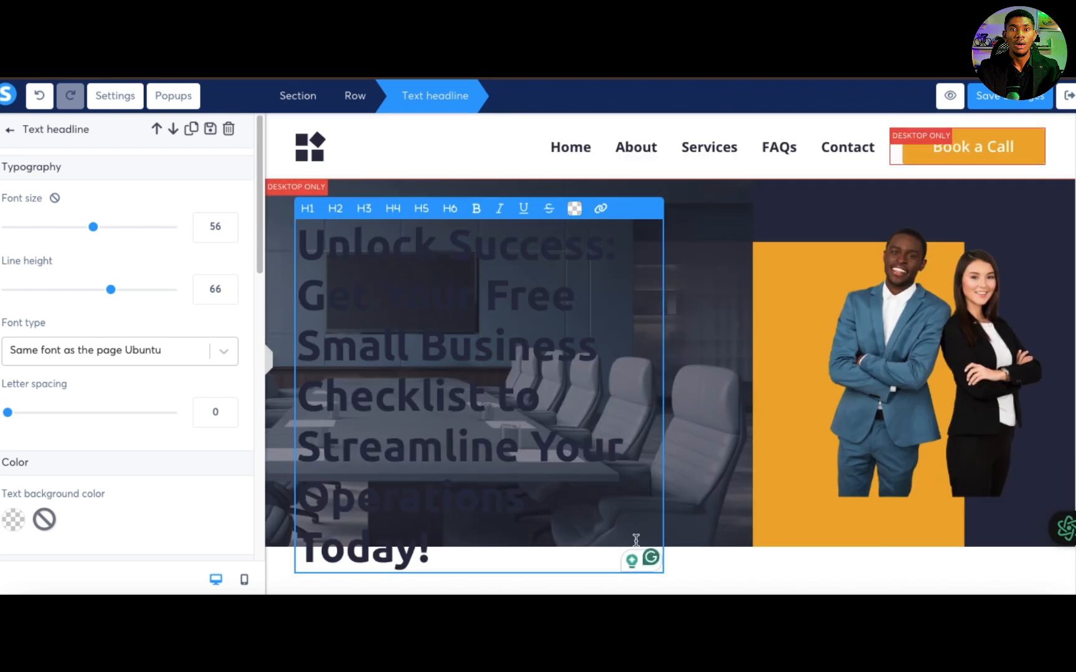
Step: Format the whole hero headline in white (FFFFFF) with line height 55 and font size 38
key("ctrl+a")
key("ctrl+c")
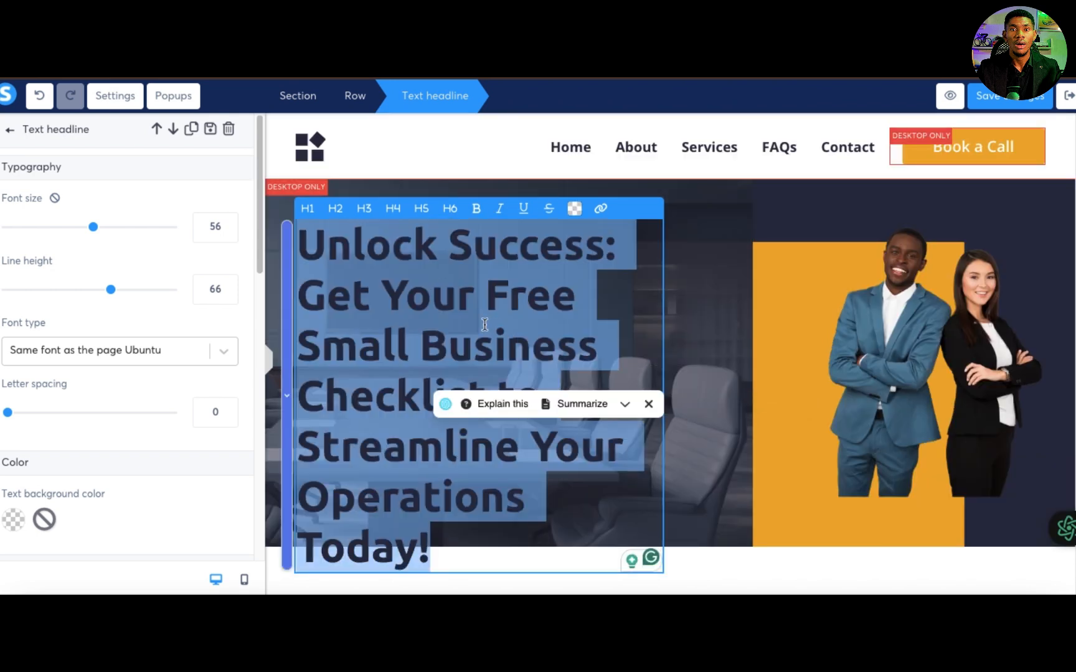
left_click(735, 473)
left_click(487, 368)
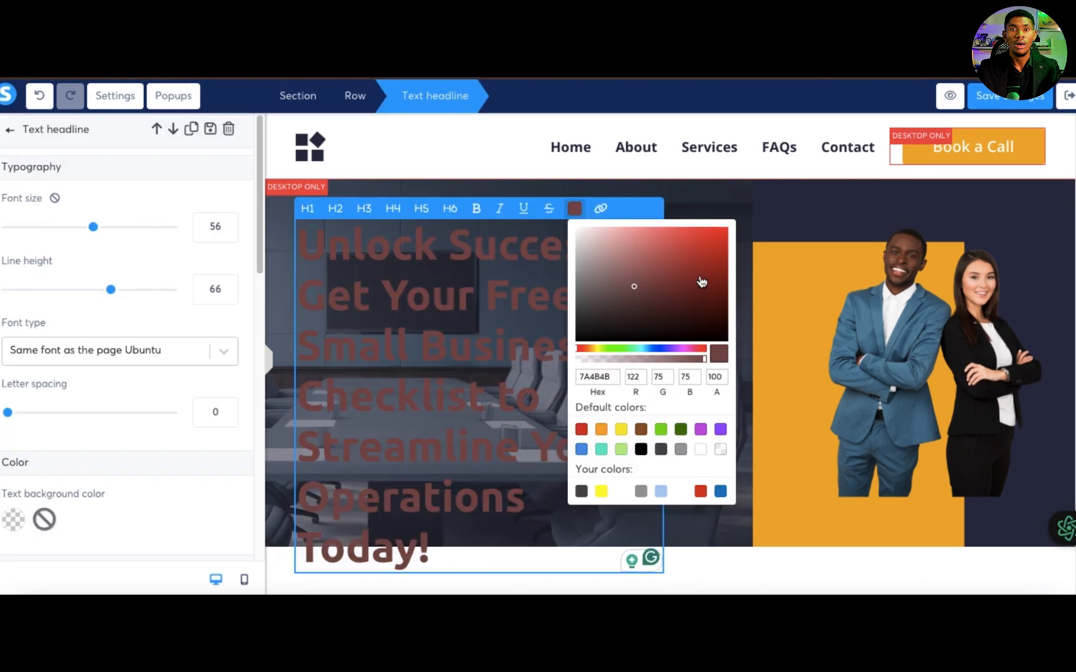
left_click(700, 275)
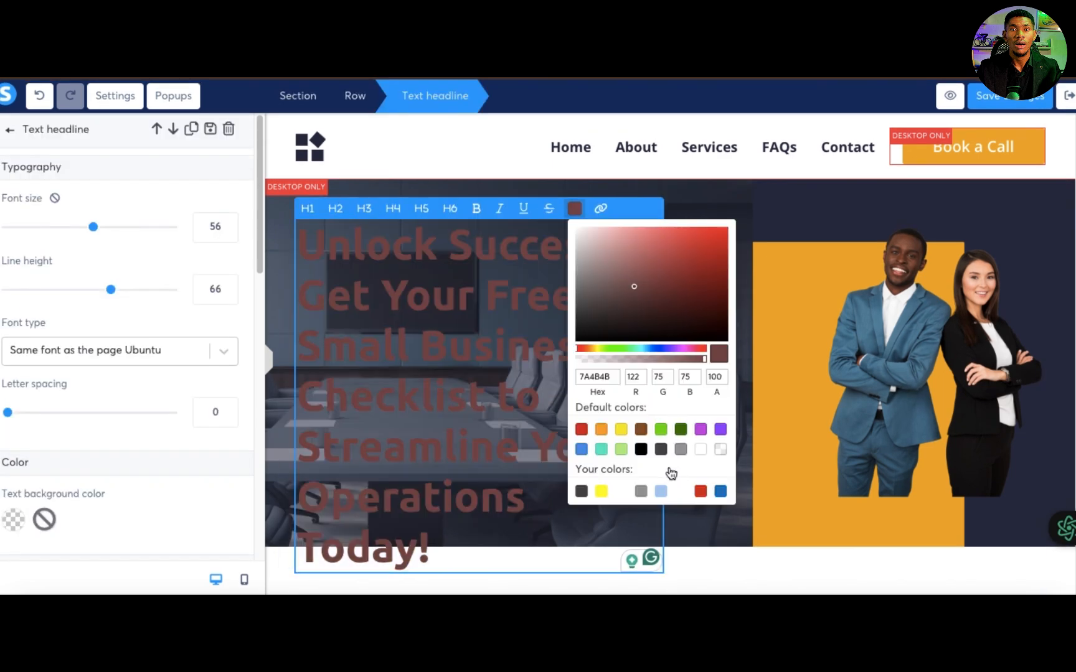
left_click(700, 449)
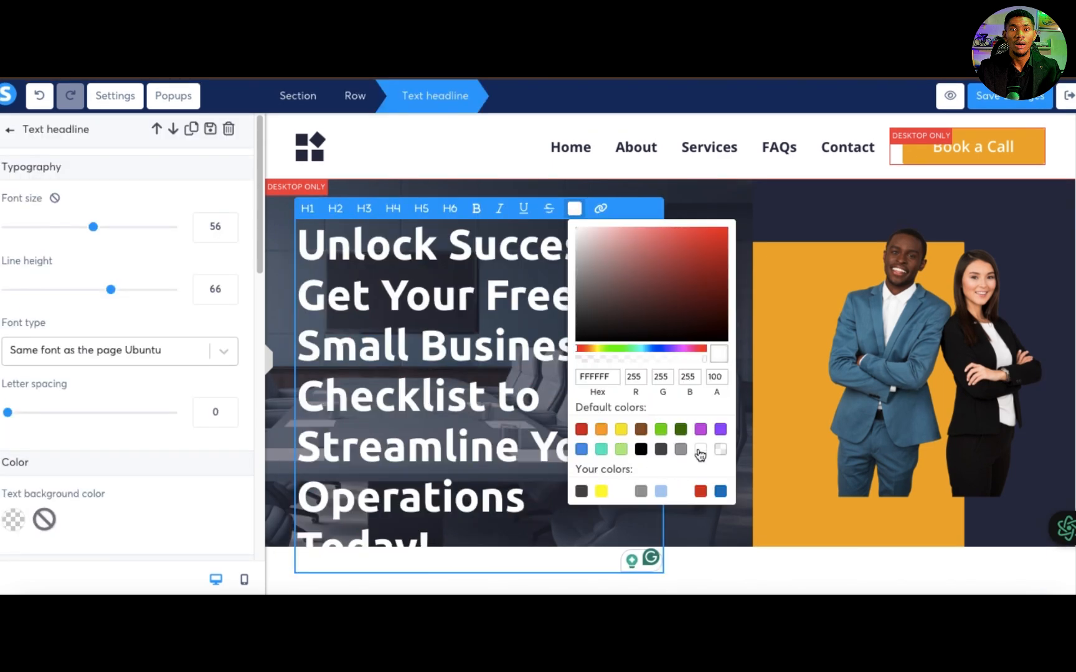
left_click(769, 213)
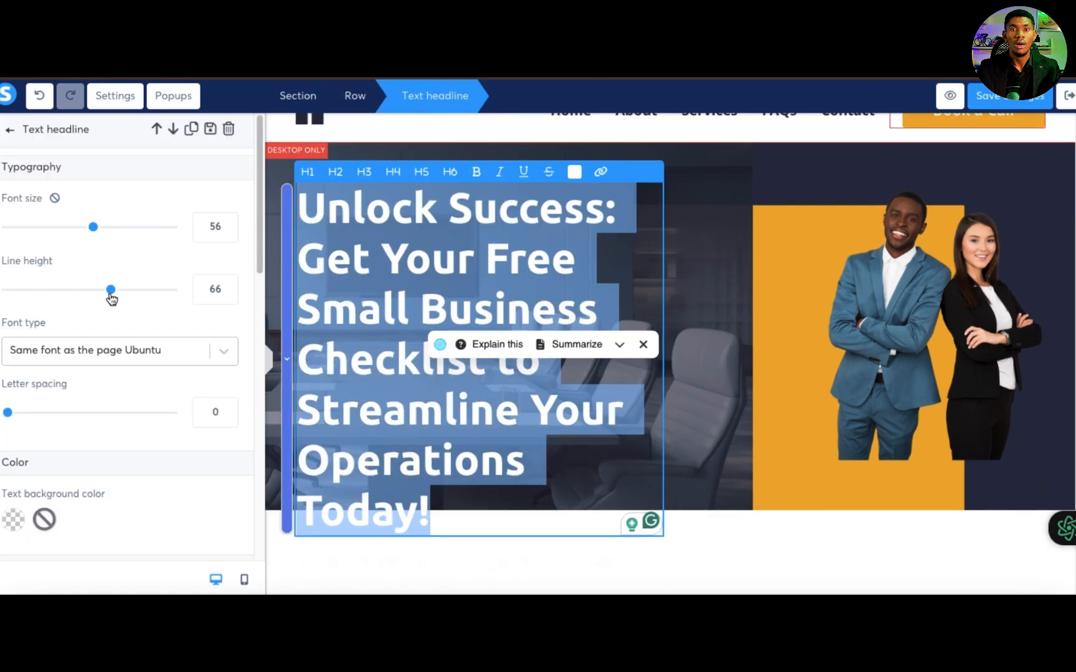
left_click_drag(110, 296, 92, 297)
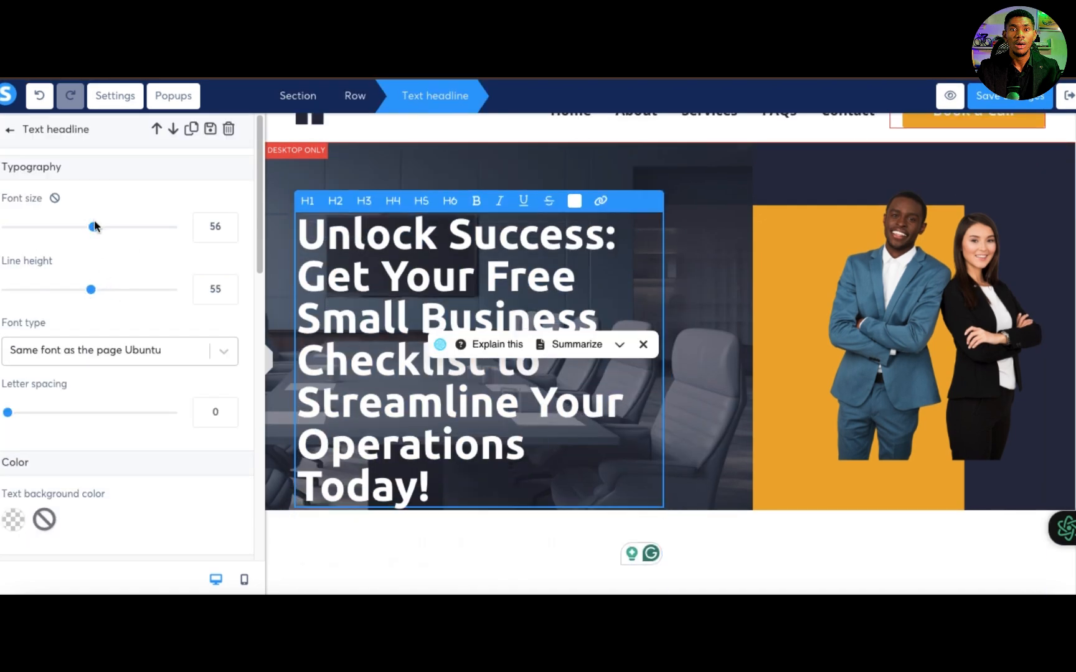
left_click_drag(92, 229, 63, 231)
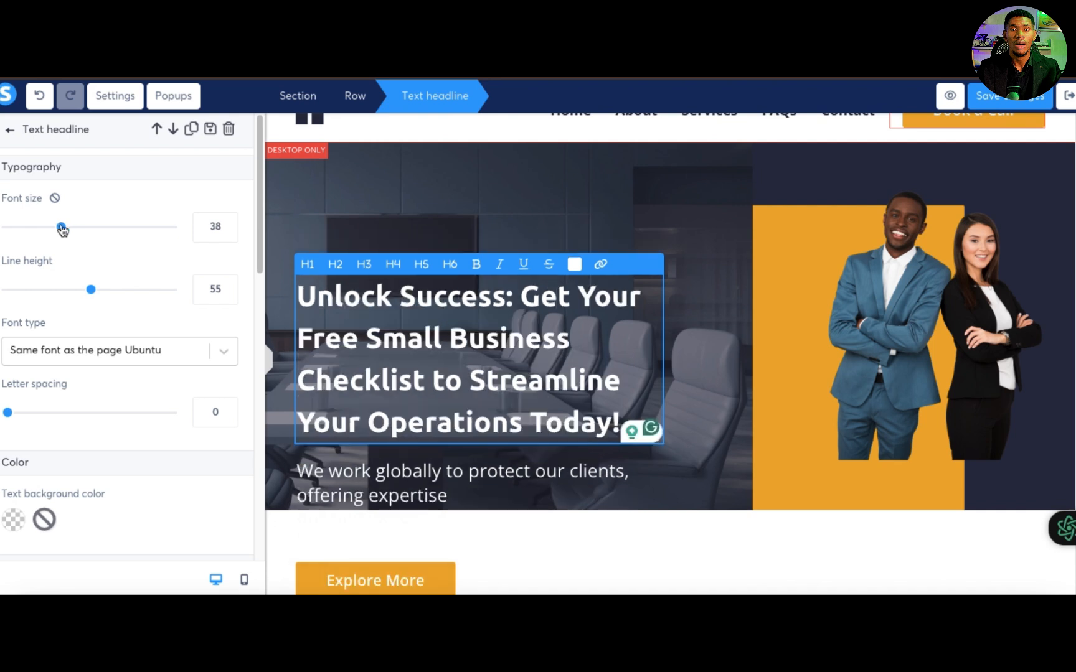
Step: Delete the "We work globally to protect our clients" text below the hero headline and confirm the deletion
left_click(386, 484)
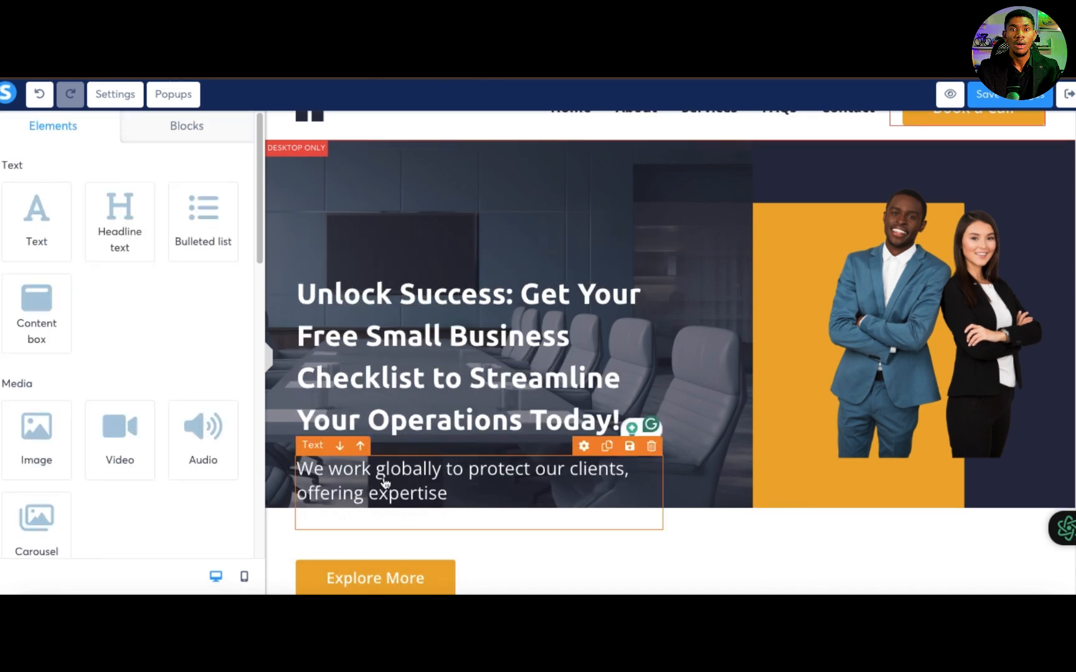
left_click(651, 447)
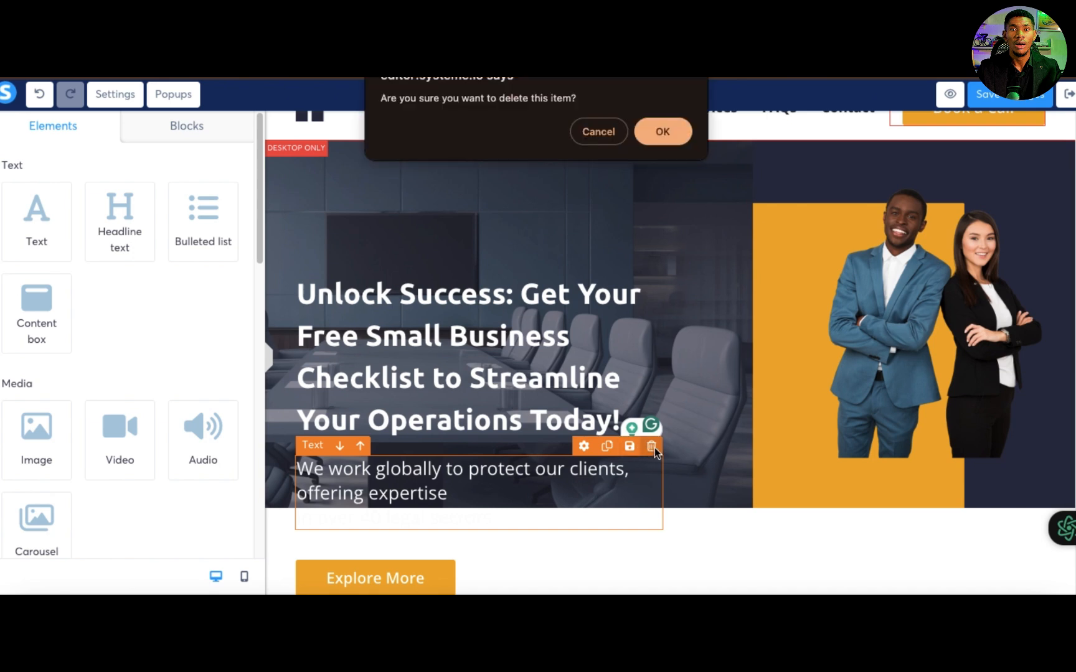
left_click(662, 132)
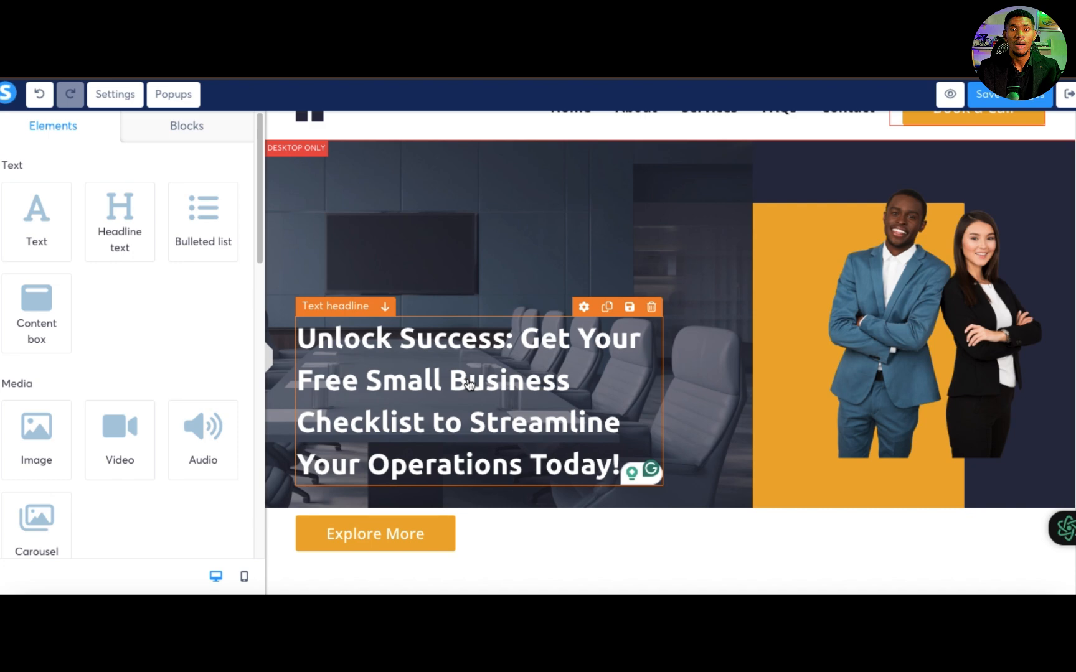
Step: Replace the placeholder paragraph beside "Hear from our clients" with the copied "Unlock Success" headline text
scroll(517, 454, "down", 5)
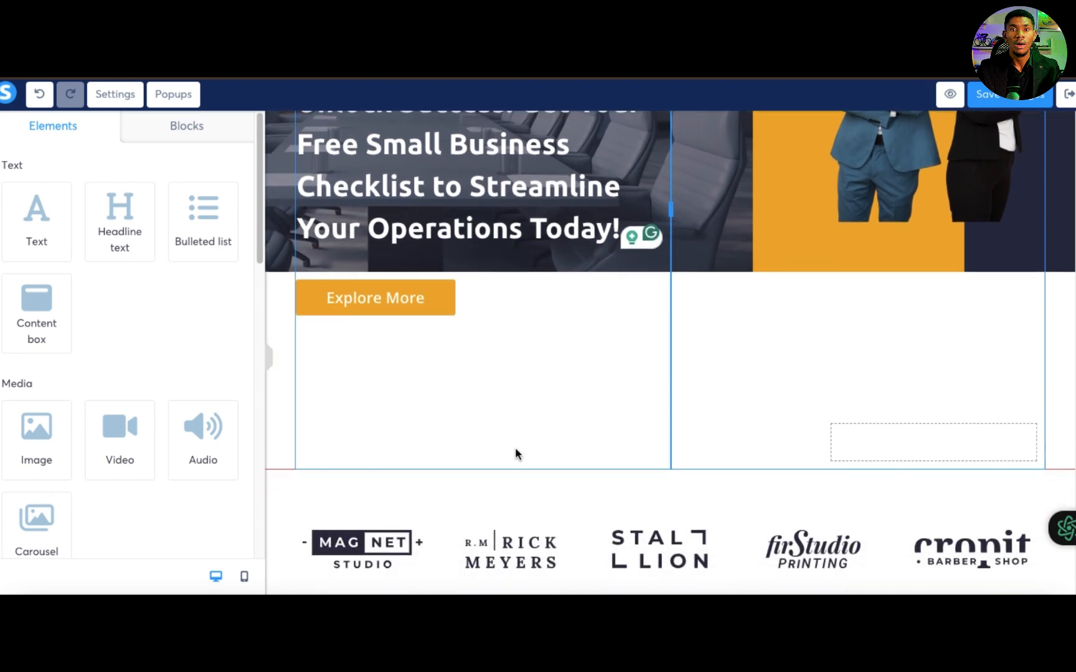
scroll(515, 453, "down", 10)
scroll(778, 405, "up", 3)
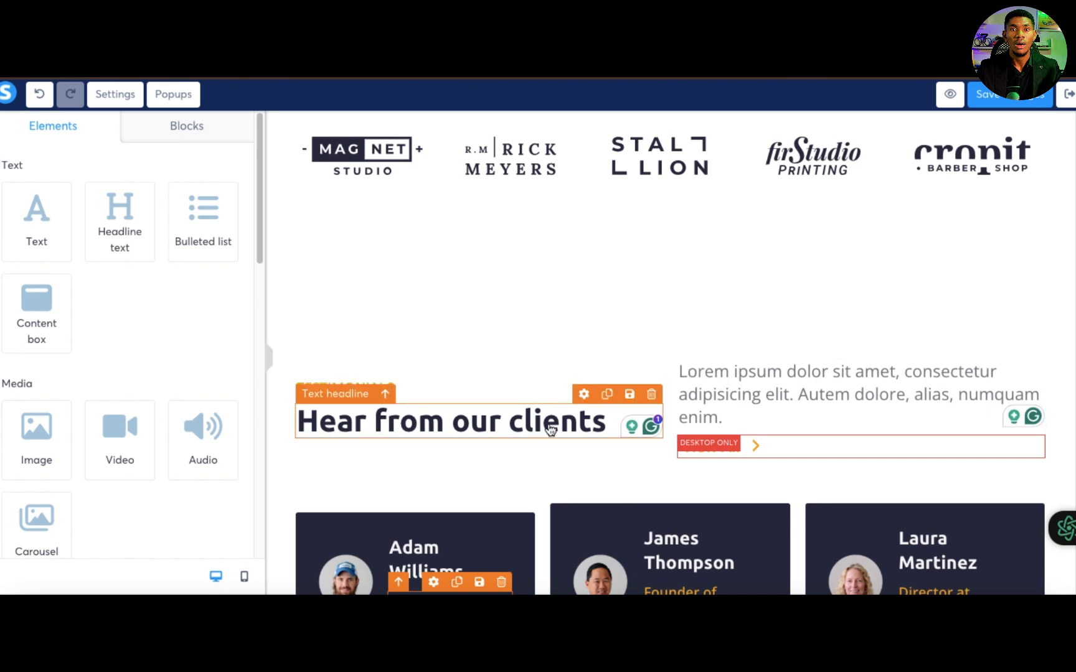
double_click(780, 403)
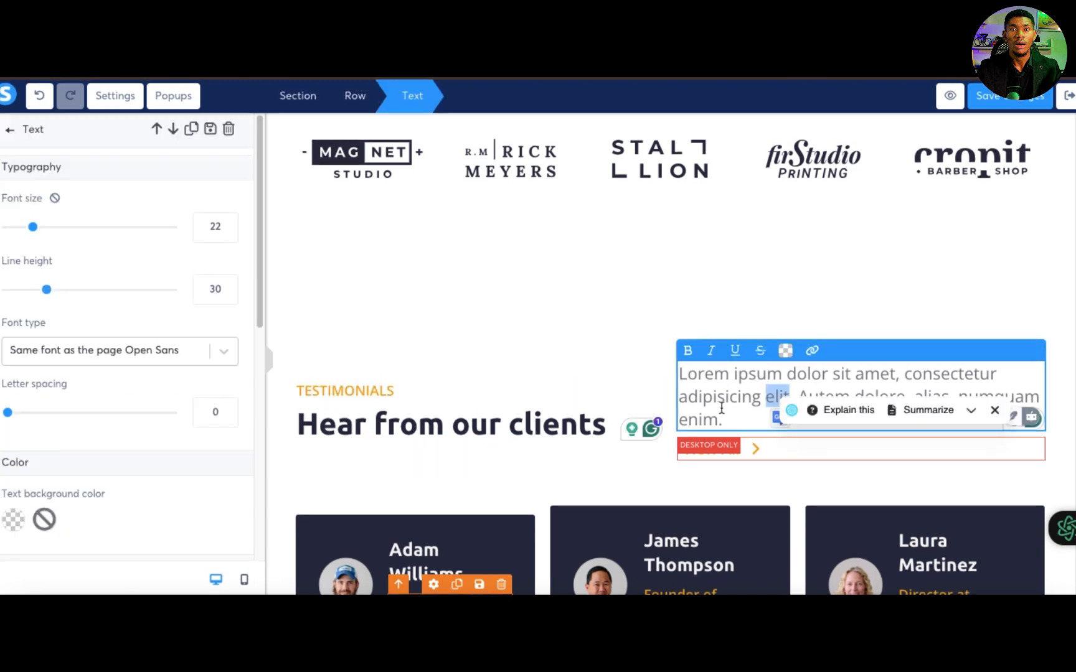
key("ctrl+a")
key("ctrl+v")
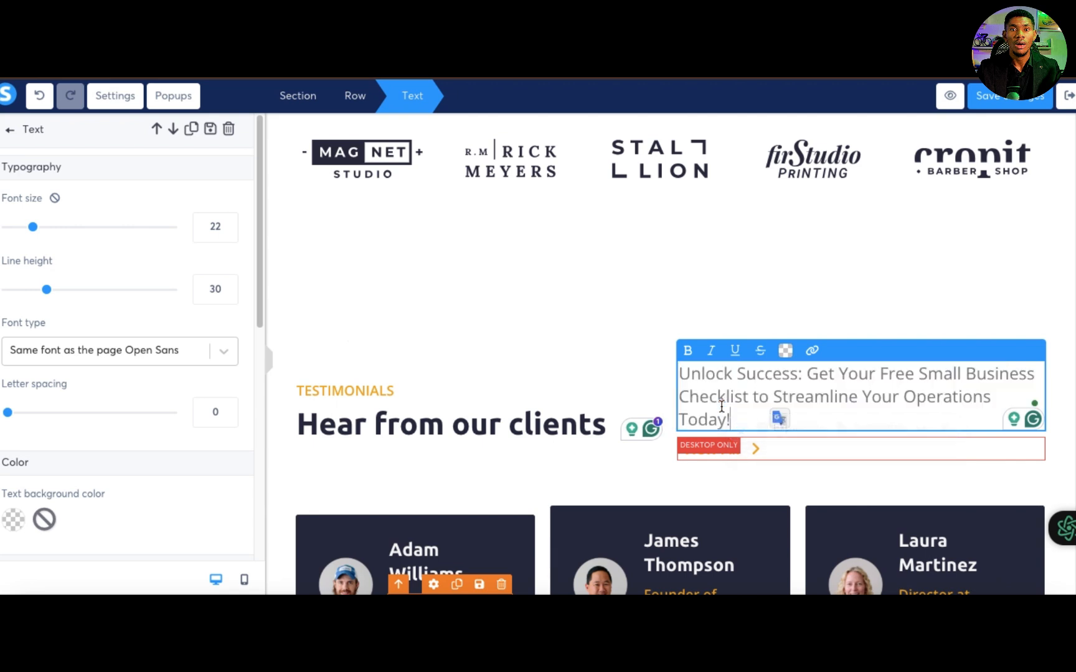
left_click(602, 339)
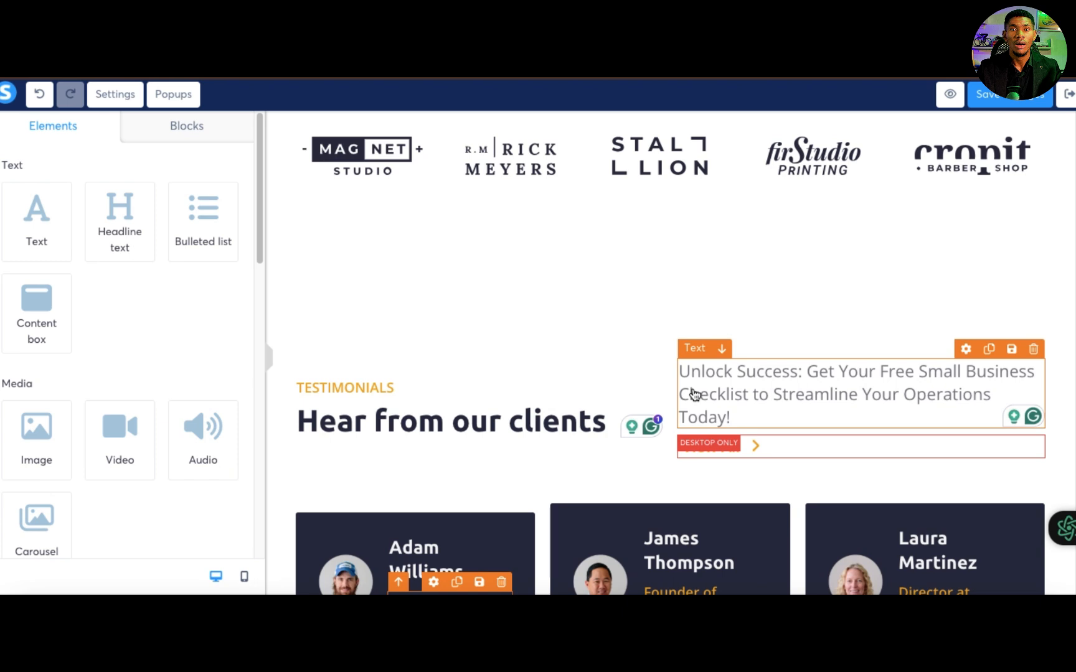
Step: Look over the page's footer and the "JOIN US, WIN!" form with its name, email and phone number fields and Submit button
scroll(694, 395, "down", 3)
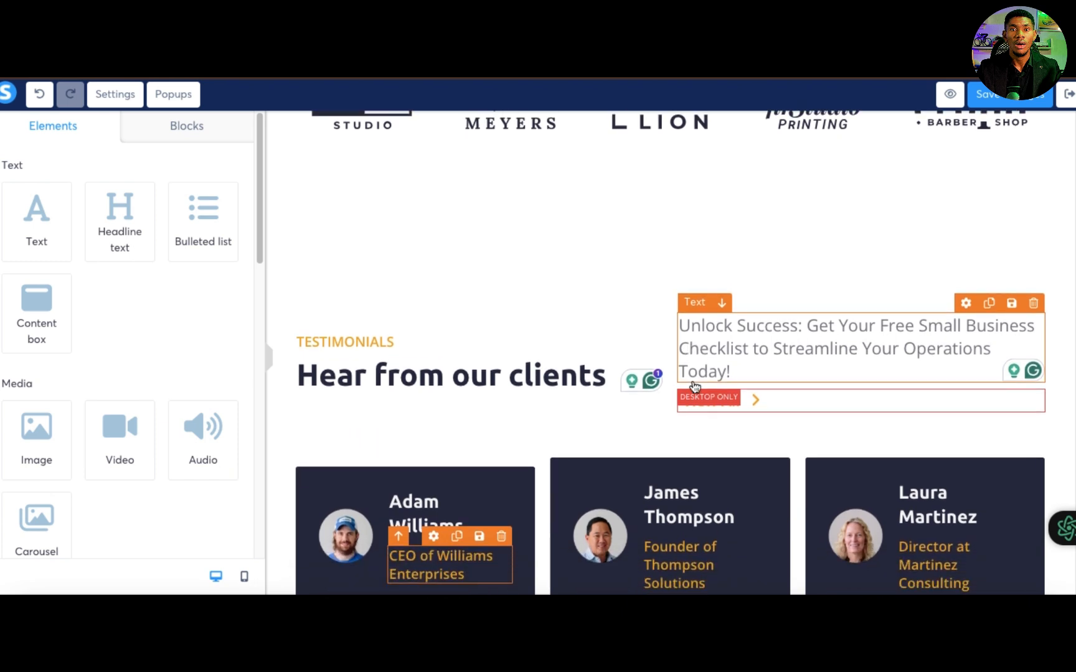
scroll(873, 426, "down", 14)
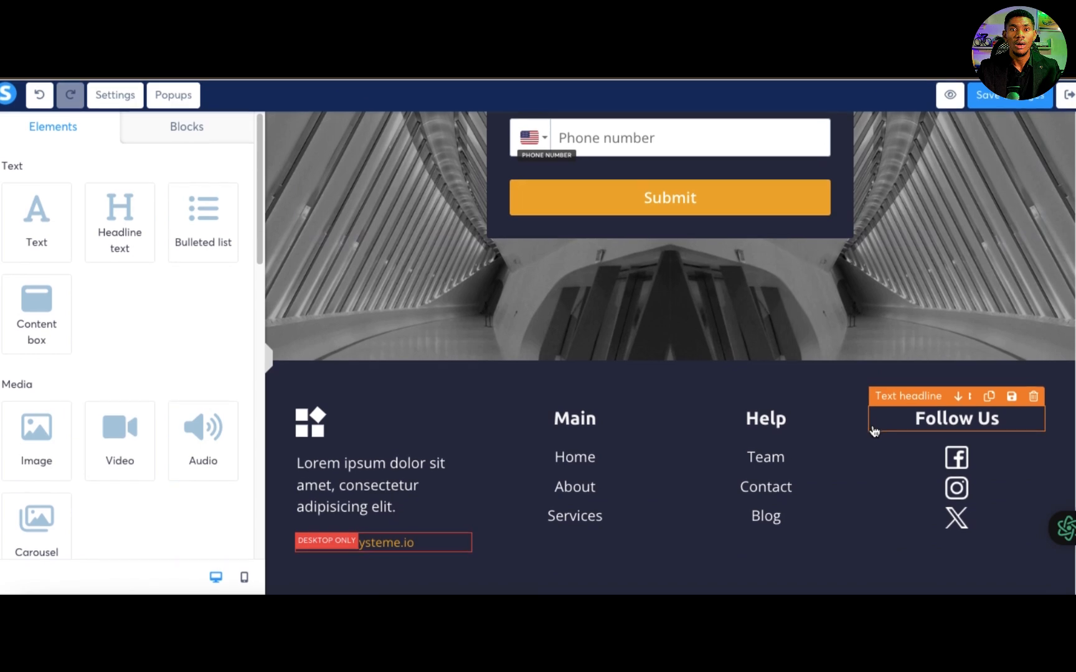
scroll(647, 346, "up", 5)
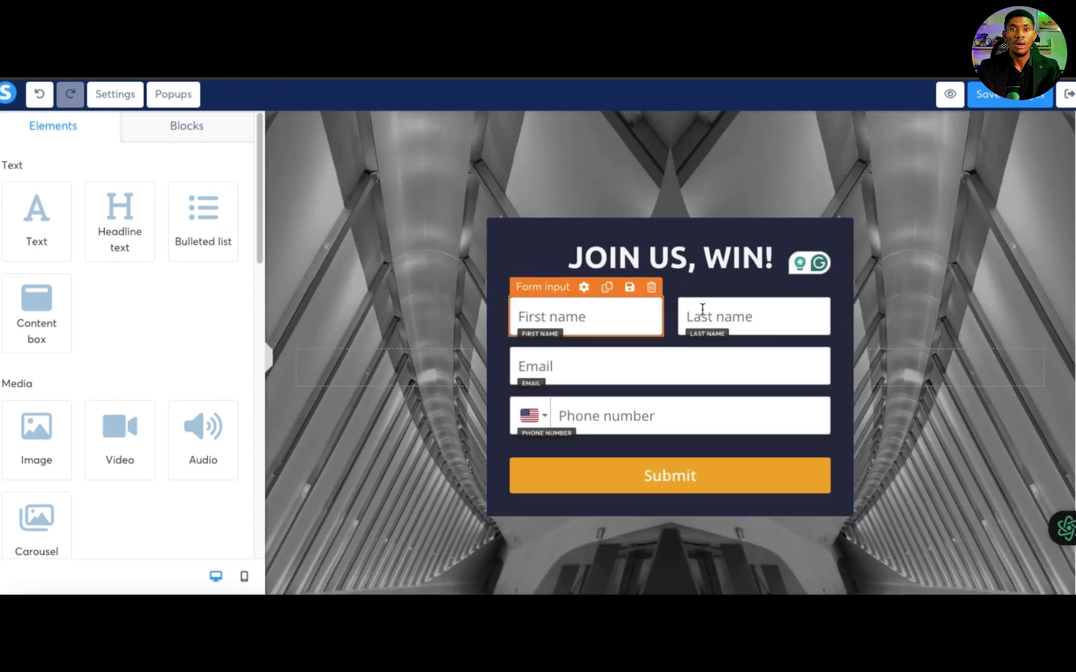
left_click(583, 367)
left_click(650, 480)
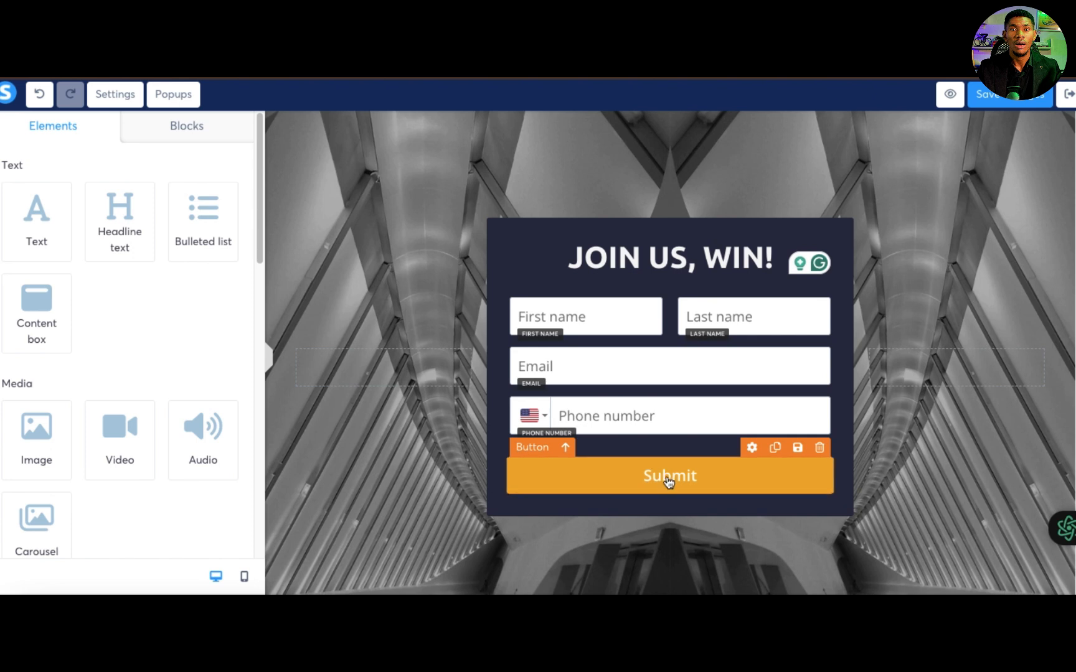
left_click(668, 477)
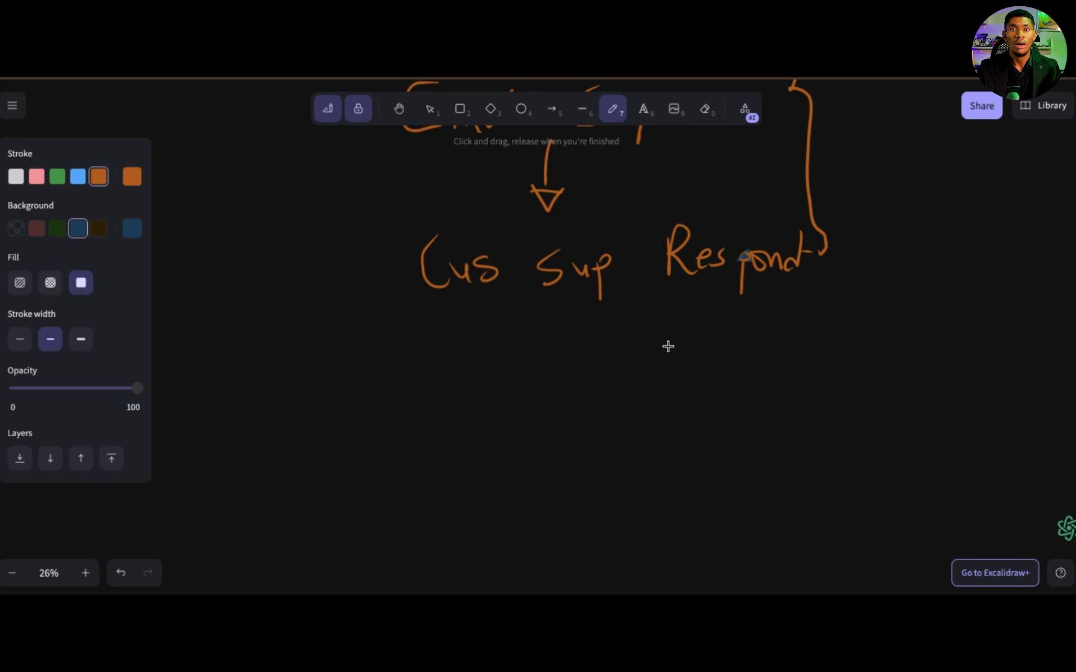
Step: On an empty area of the Excalidraw whiteboard, draw a box containing two horizontal lines and an arrow leading rightward from it
scroll(668, 346, "down", 5)
scroll(663, 360, "up", 10)
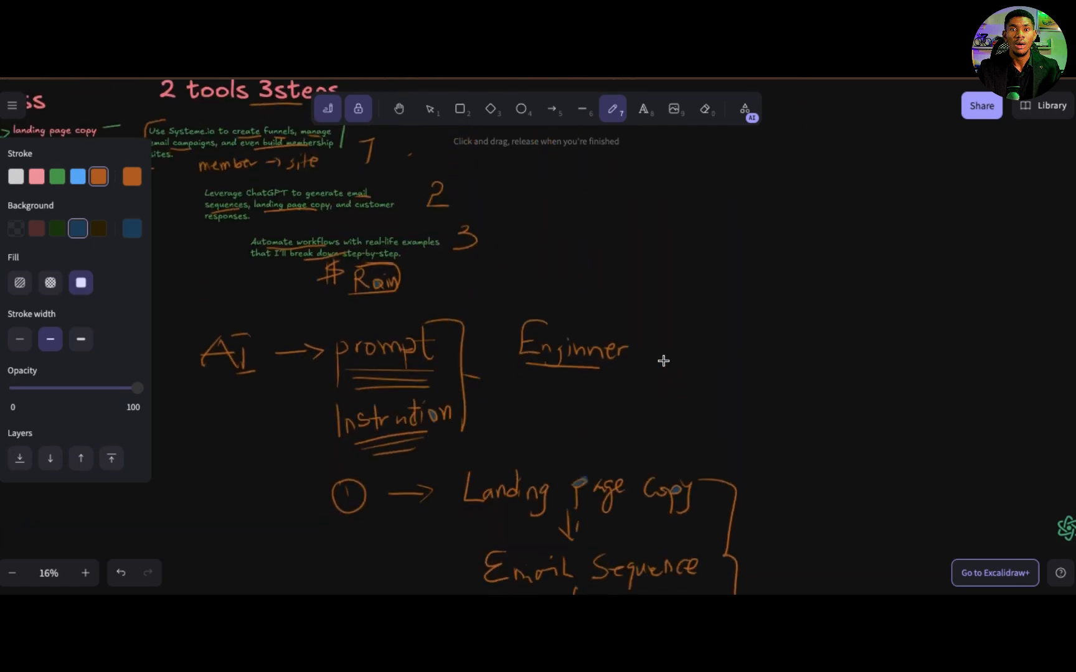
scroll(663, 360, "left", 3)
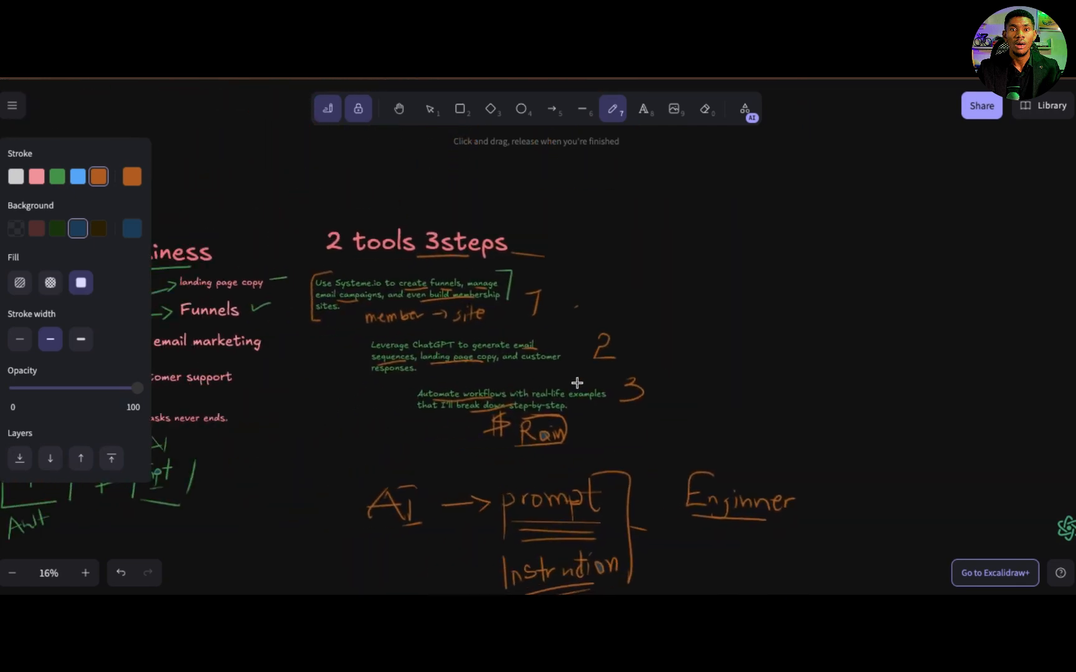
scroll(458, 411, "up", 5)
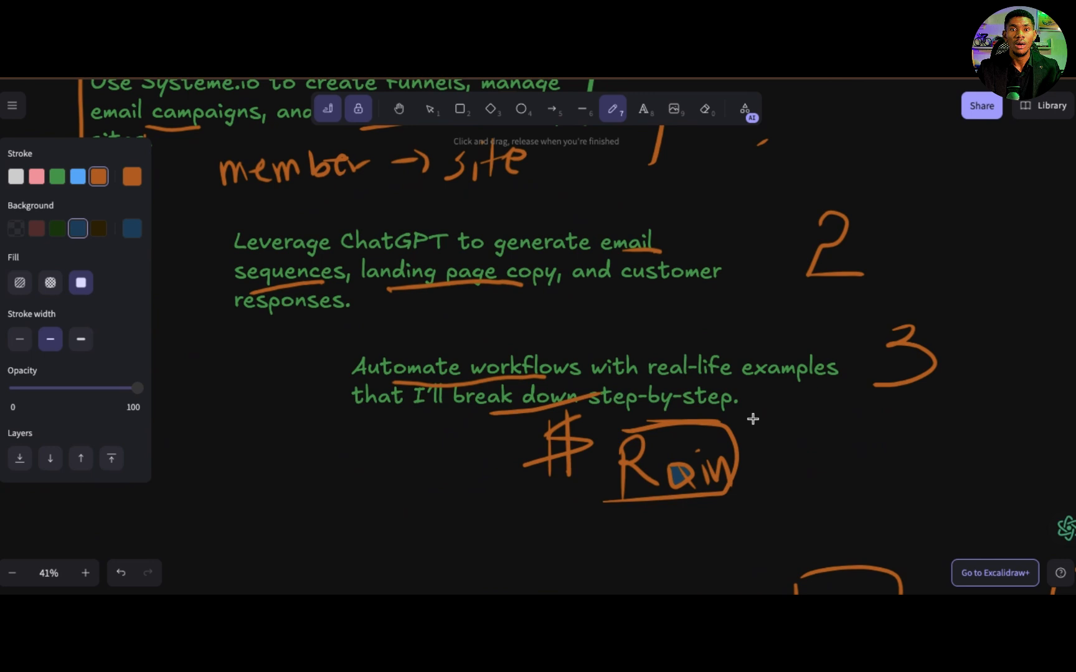
scroll(753, 419, "down", 10)
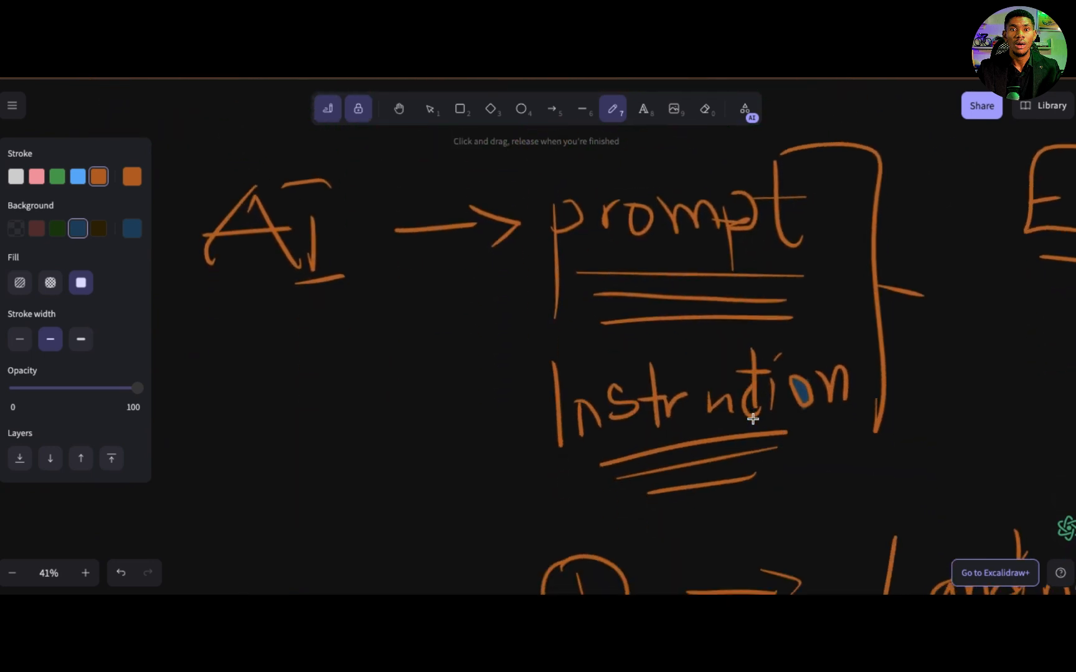
scroll(753, 419, "right", 15)
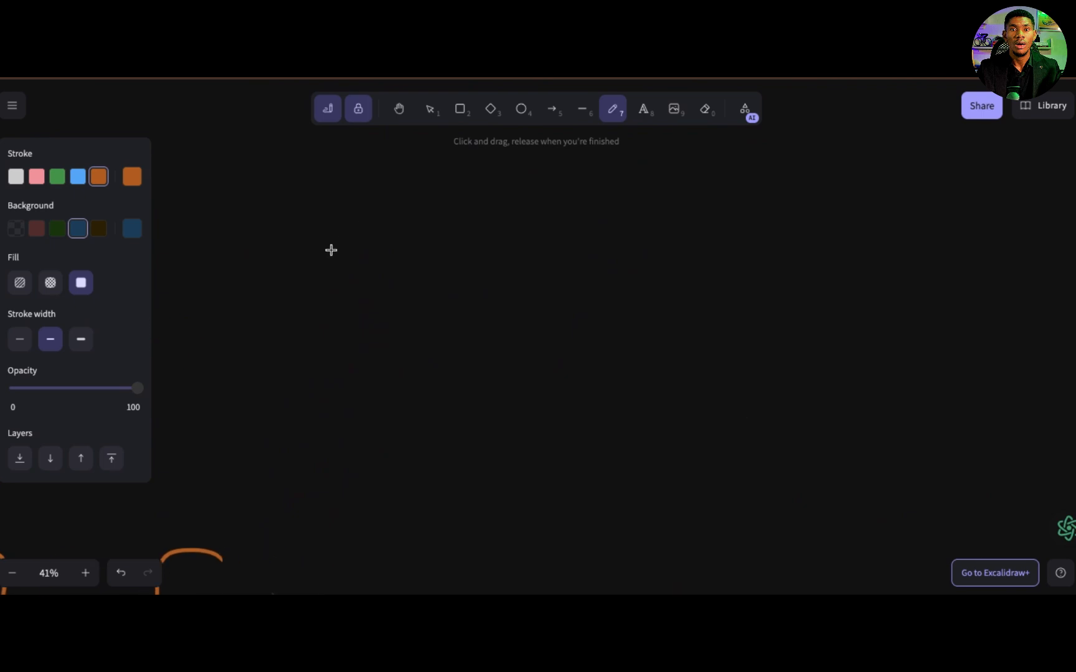
left_click_drag(331, 249, 333, 239)
mouse_move(415, 236)
left_mouse_down()
mouse_move(300, 247)
mouse_move(301, 455)
mouse_move(552, 411)
mouse_move(490, 228)
mouse_move(382, 231)
left_mouse_up()
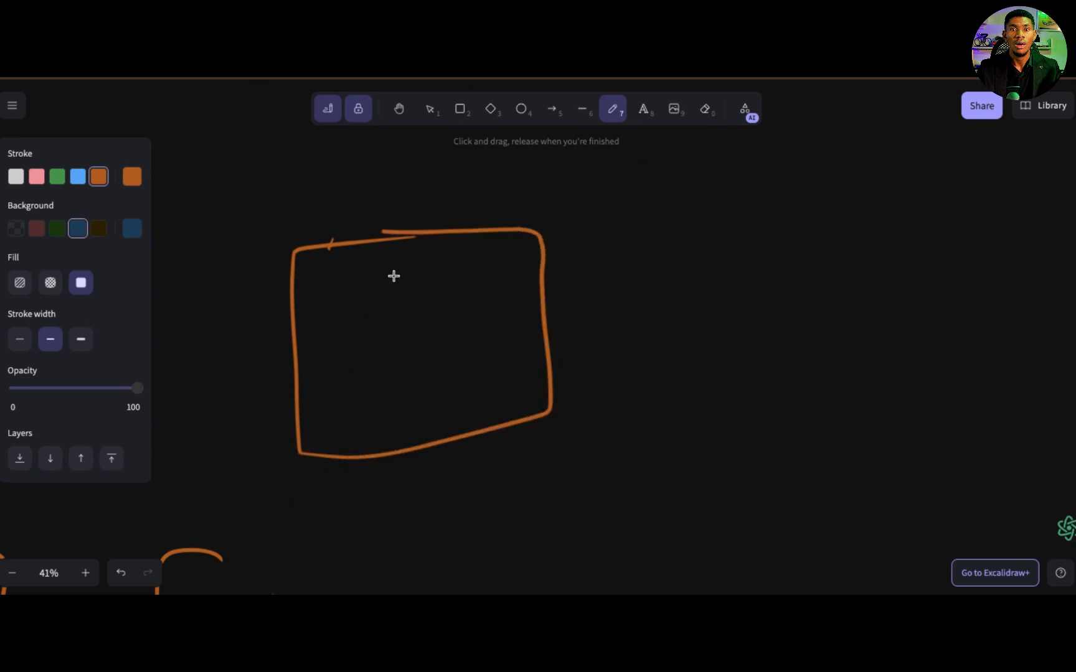
left_click_drag(307, 302, 500, 302)
left_click_drag(322, 376, 470, 361)
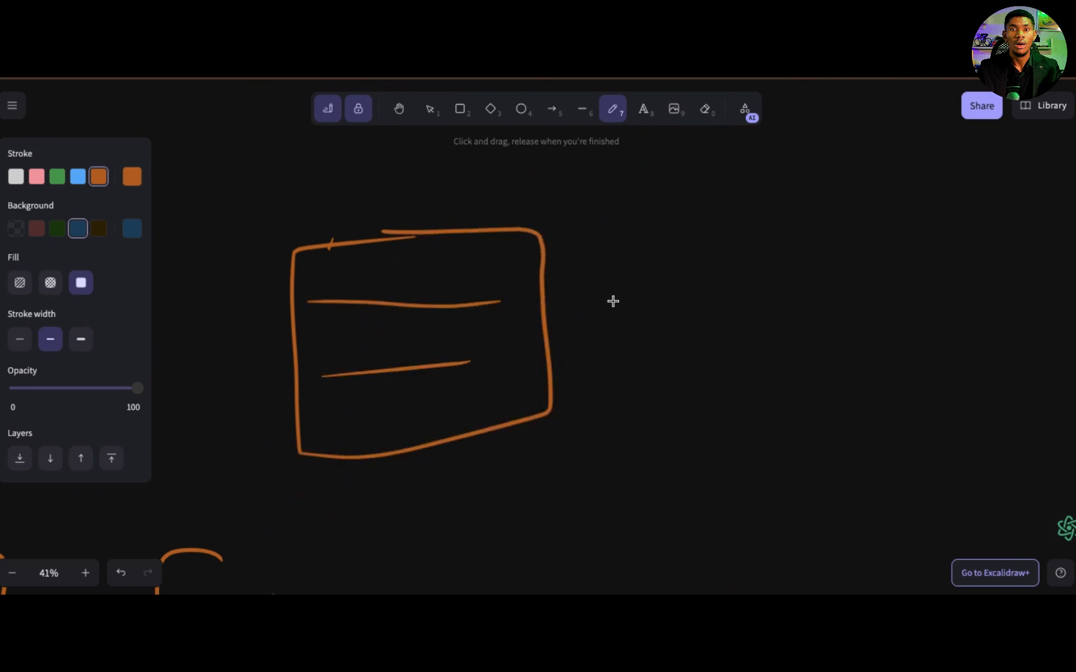
left_click_drag(586, 307, 772, 318)
left_click_drag(735, 292, 730, 328)
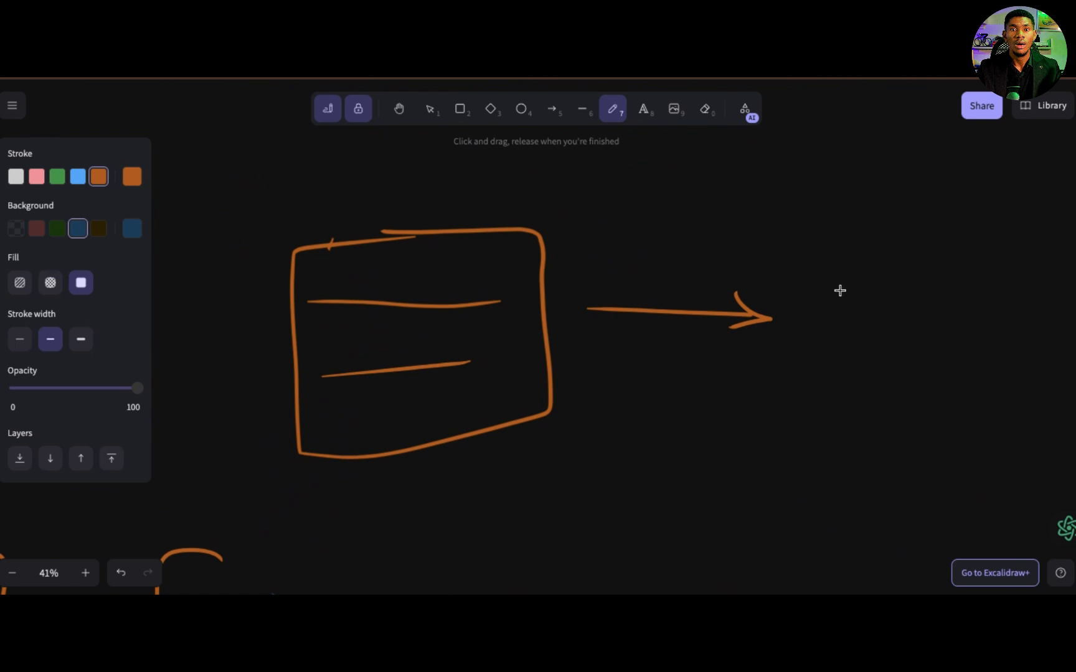
Step: Draw three stacked boxes beyond the arrow and handwrite "Name", "Email" and "Submit" inside them to represent the form
mouse_move(833, 281)
left_mouse_down()
mouse_move(948, 283)
mouse_move(937, 259)
mouse_move(848, 260)
left_mouse_up()
mouse_move(836, 314)
left_mouse_down()
mouse_move(836, 343)
mouse_move(929, 341)
mouse_move(832, 314)
left_mouse_up()
mouse_move(857, 266)
left_mouse_down()
mouse_move(866, 282)
mouse_move(898, 269)
mouse_move(927, 281)
left_mouse_up()
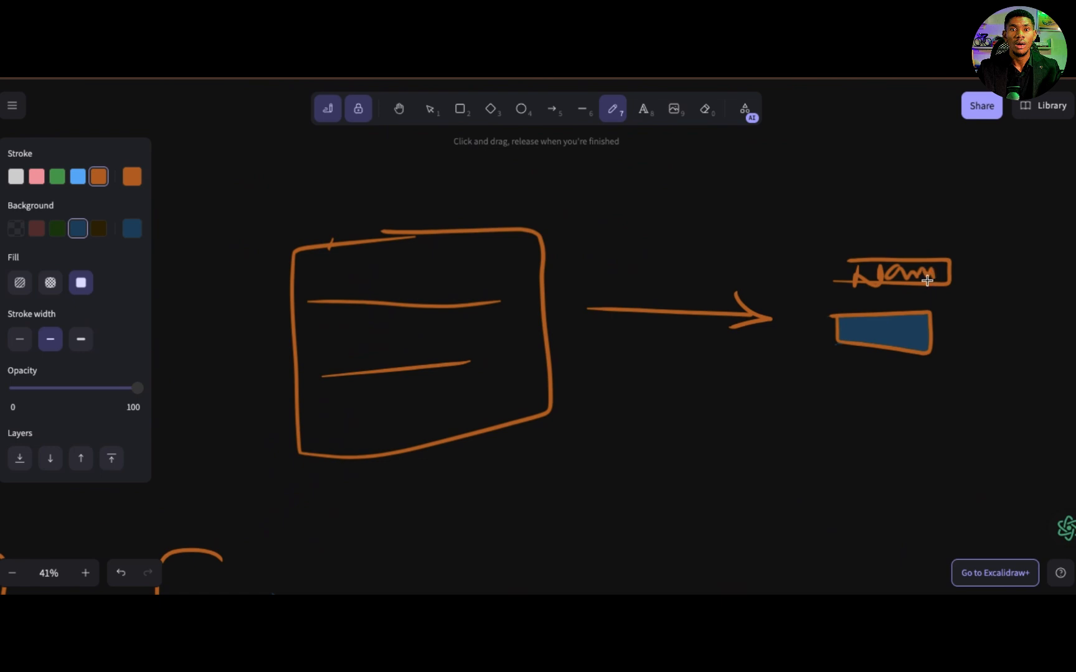
mouse_move(857, 326)
left_mouse_down()
mouse_move(908, 327)
mouse_move(913, 338)
left_mouse_up()
left_click_drag(917, 320, 917, 342)
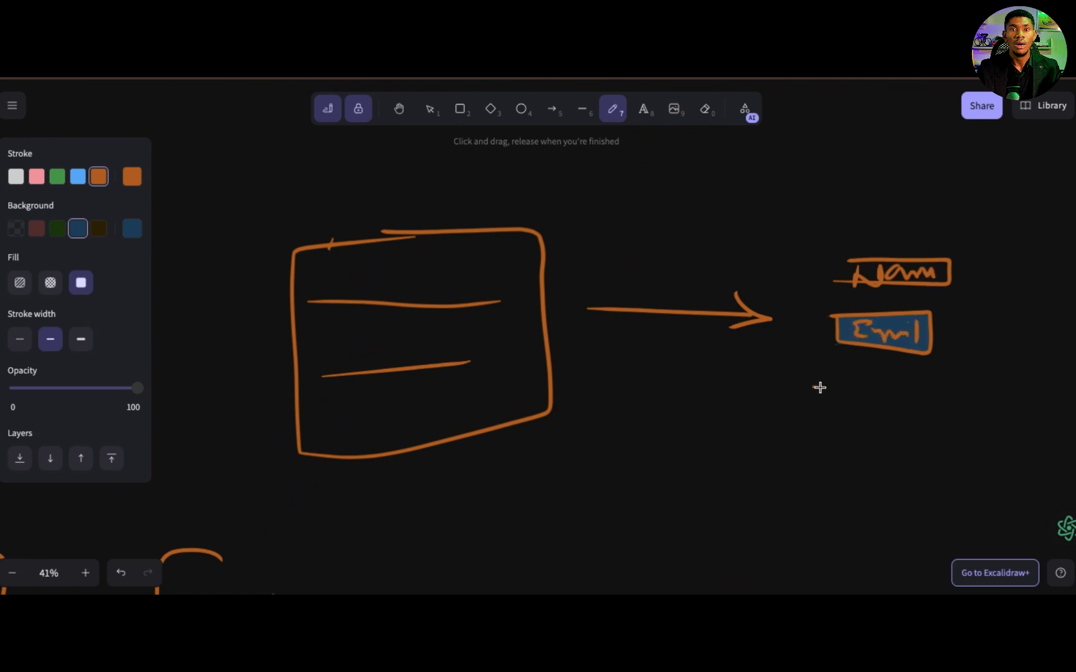
mouse_move(819, 387)
left_mouse_down()
mouse_move(925, 435)
mouse_move(813, 428)
left_mouse_up()
mouse_move(866, 400)
left_mouse_down()
mouse_move(884, 425)
mouse_move(896, 411)
mouse_move(953, 428)
mouse_move(960, 409)
left_mouse_up()
Step: Draw an arrow leading rightward from the sketched Name, Email and Submit form
scroll(954, 322, "right", 5)
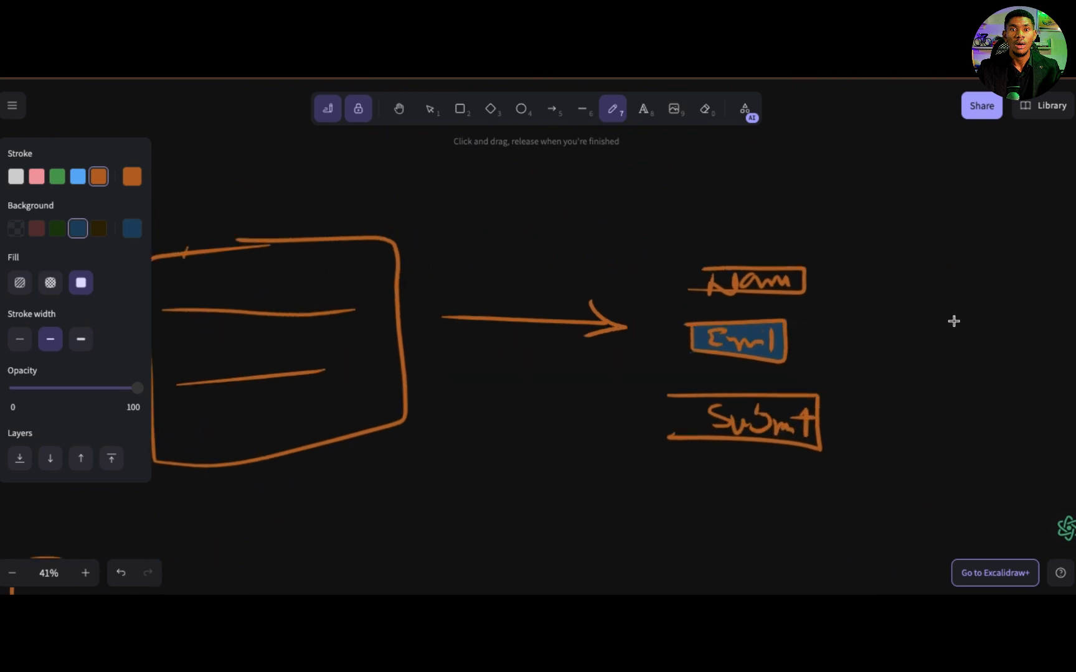
scroll(954, 321, "right", 4)
scroll(953, 321, "down", 2)
left_click_drag(713, 297, 877, 289)
mouse_move(857, 269)
left_mouse_down()
mouse_move(891, 285)
mouse_move(864, 305)
left_mouse_up()
Step: Draw a box at the end of the form's arrow, handwrite "thank you" inside it and add short underlines beneath it
scroll(883, 283, "right", 7)
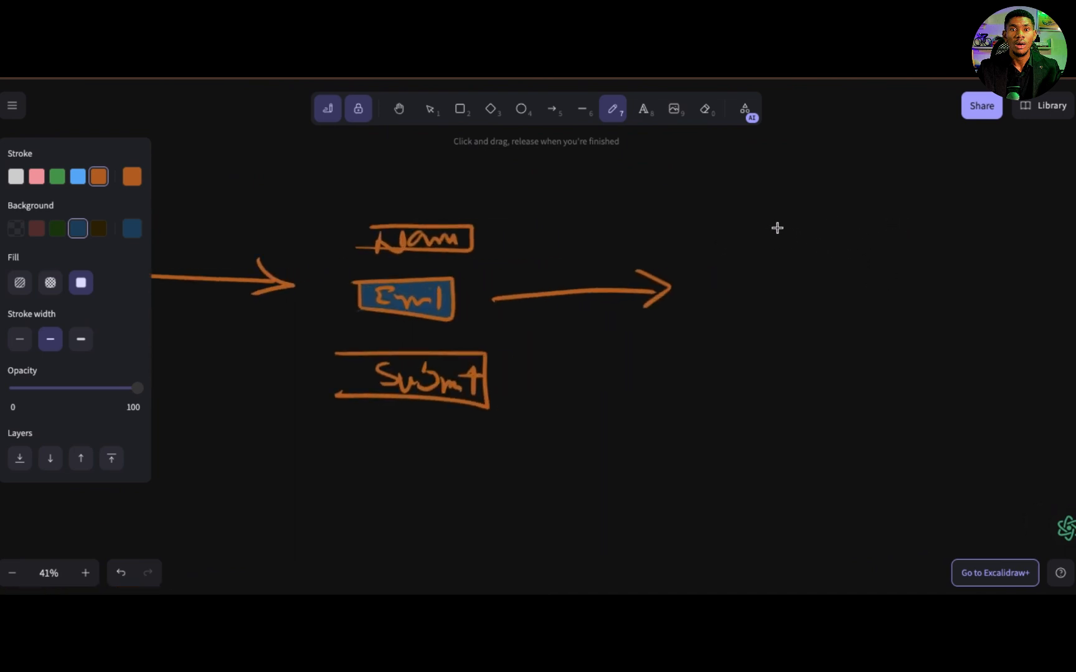
mouse_move(795, 207)
left_mouse_down()
mouse_move(718, 326)
mouse_move(903, 375)
mouse_move(848, 221)
mouse_move(782, 223)
left_mouse_up()
mouse_move(751, 276)
left_mouse_down()
mouse_move(746, 322)
mouse_move(759, 299)
left_mouse_up()
mouse_move(774, 269)
left_mouse_down()
mouse_move(769, 320)
mouse_move(802, 303)
mouse_move(833, 305)
mouse_move(844, 321)
mouse_move(875, 305)
left_mouse_up()
left_click_drag(770, 340, 791, 385)
left_click_drag(814, 334, 847, 352)
mouse_move(745, 413)
left_mouse_down()
mouse_move(813, 412)
mouse_move(825, 424)
left_mouse_up()
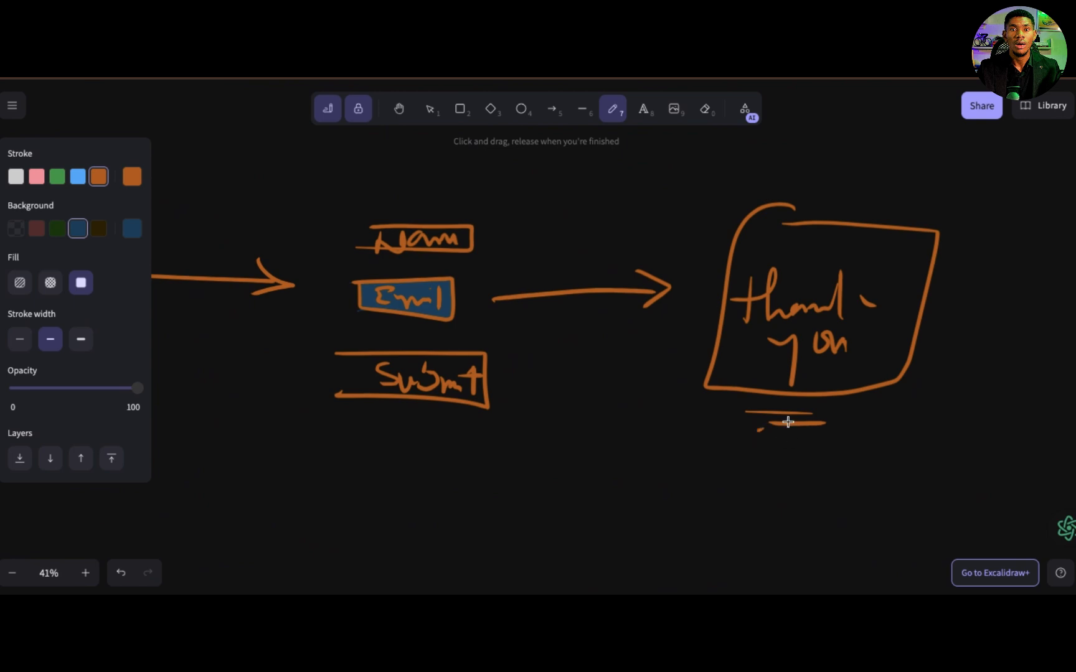
left_click_drag(760, 429, 800, 438)
Step: Draw an arrow leading rightward from the "thank you" box and handwrite "Email" above it
scroll(776, 383, "right", 2)
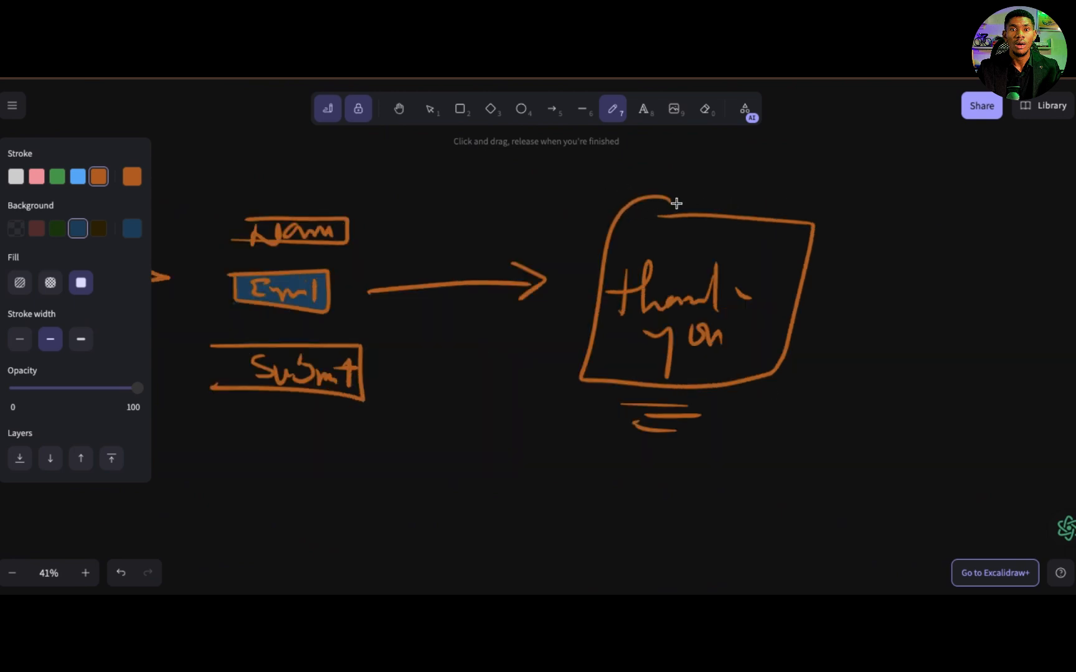
left_click_drag(803, 293, 950, 305)
mouse_move(858, 242)
left_mouse_down()
mouse_move(888, 238)
mouse_move(855, 272)
mouse_move(881, 264)
mouse_move(903, 274)
left_mouse_up()
left_click_drag(910, 236, 911, 279)
Step: Draw a box at the end of the "Email" arrow and handwrite "Email Seq" inside it
scroll(905, 256, "right", 5)
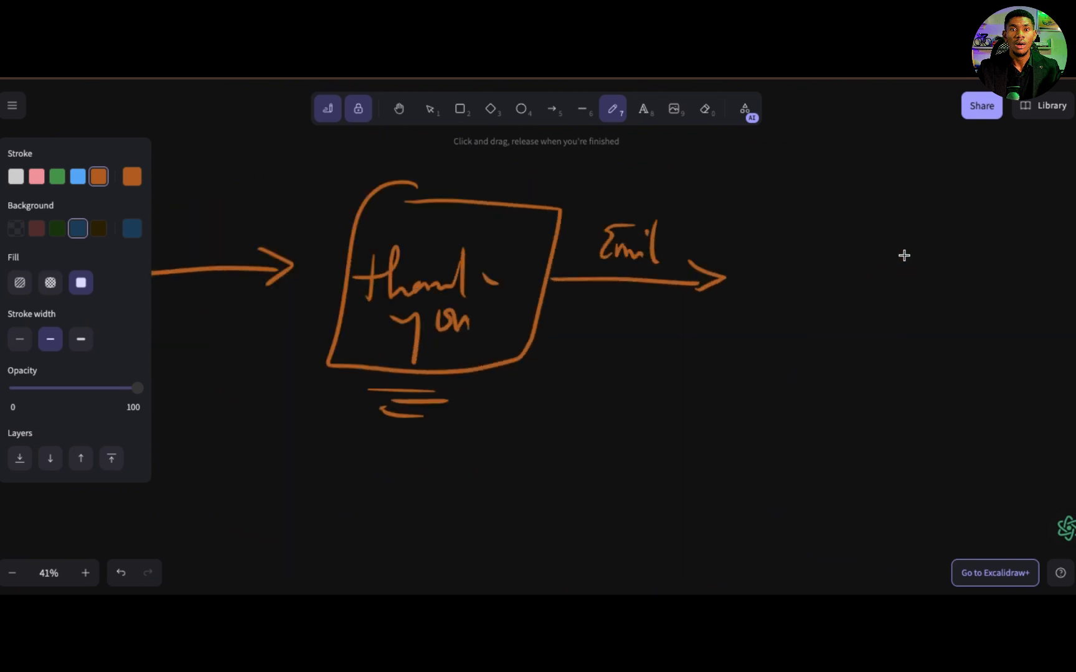
mouse_move(832, 185)
left_mouse_down()
mouse_move(720, 192)
mouse_move(663, 372)
mouse_move(871, 379)
mouse_move(888, 175)
mouse_move(800, 190)
left_mouse_up()
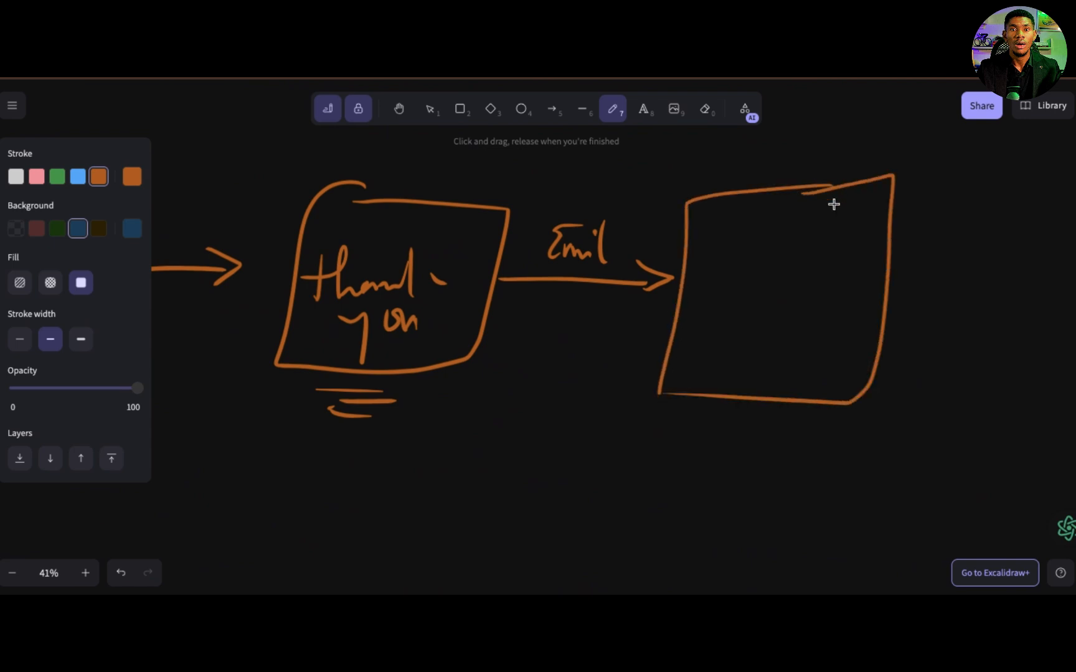
scroll(831, 221, "up", 2)
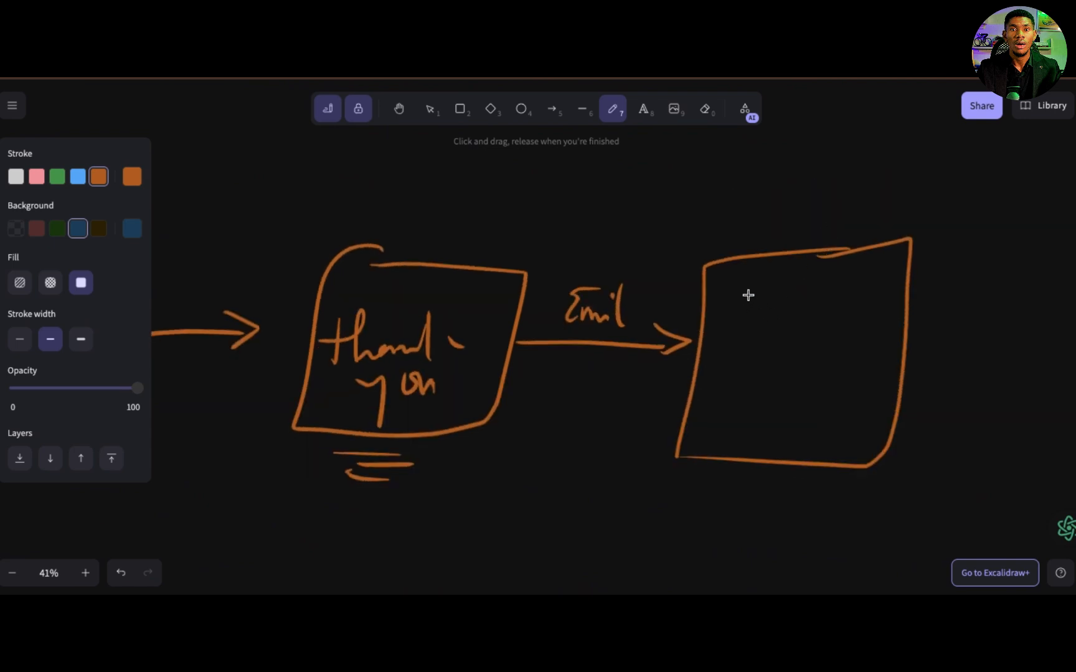
left_click_drag(760, 284, 755, 326)
left_click_drag(760, 313, 791, 325)
left_click(795, 298)
left_click_drag(808, 284, 810, 332)
mouse_move(733, 359)
left_mouse_down()
mouse_move(745, 379)
mouse_move(715, 389)
mouse_move(762, 390)
mouse_move(770, 412)
mouse_move(797, 403)
left_mouse_up()
Step: Draw two long lines, one from the "Email Seq" box and one from the first box, converging at a point below the diagram
scroll(646, 477, "down", 3)
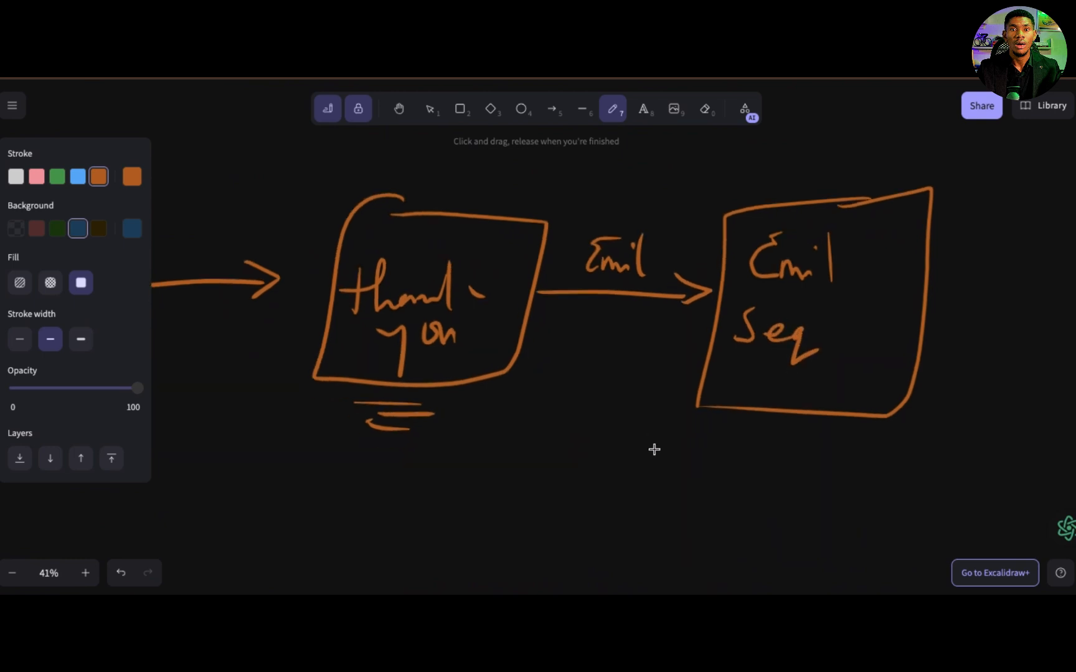
scroll(650, 446, "left", 5)
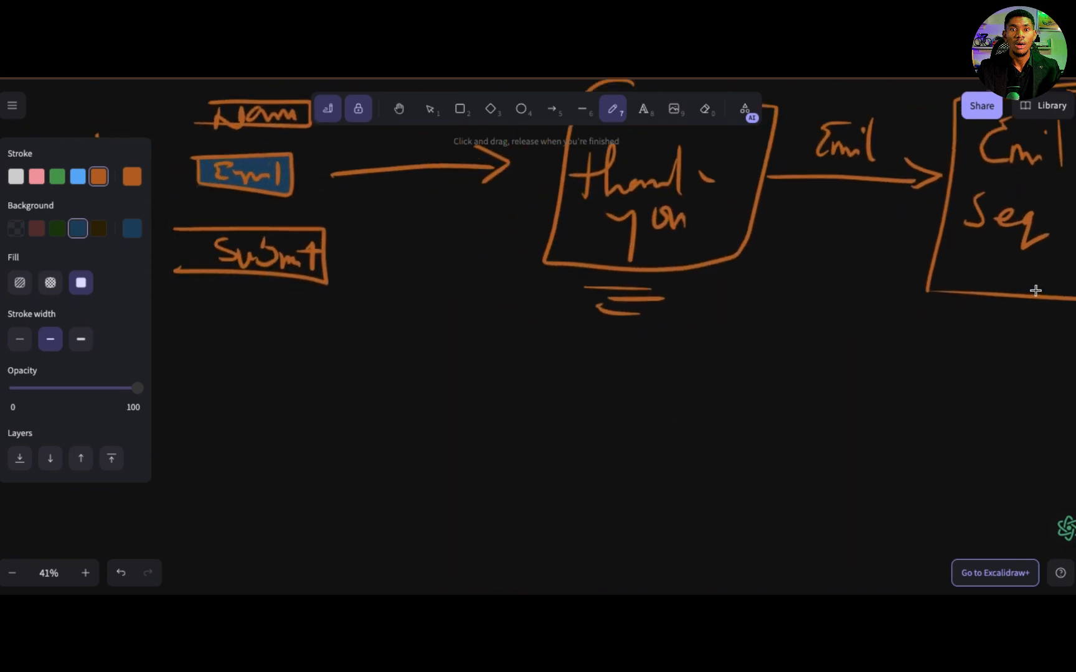
mouse_move(1022, 303)
left_mouse_down()
mouse_move(732, 434)
mouse_move(591, 550)
left_mouse_up()
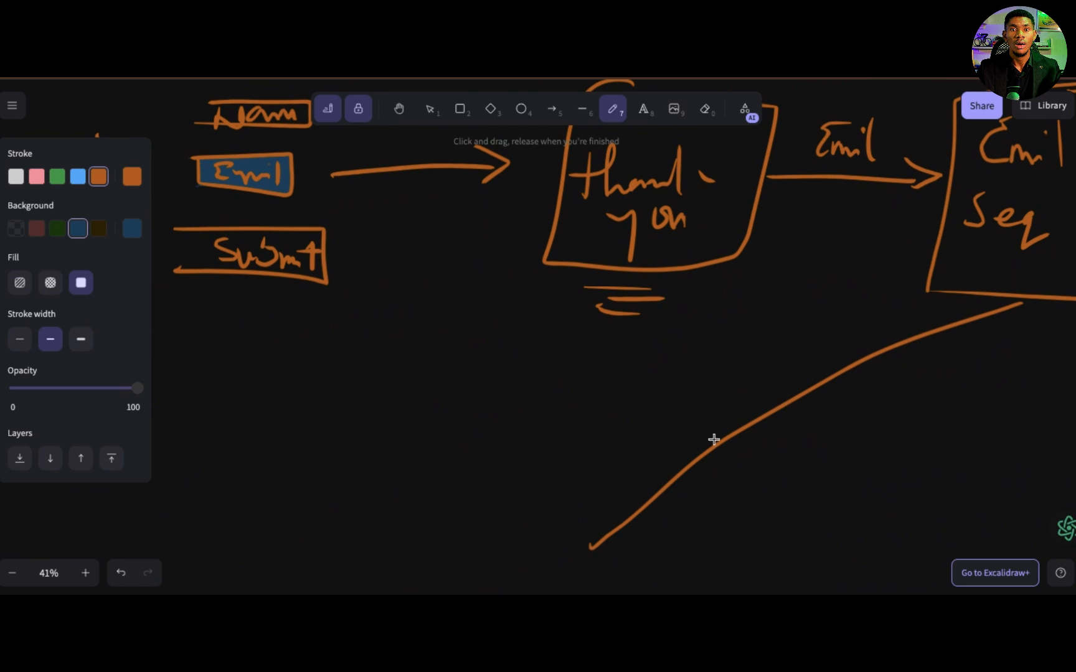
scroll(718, 425, "left", 6)
scroll(718, 425, "down", 1)
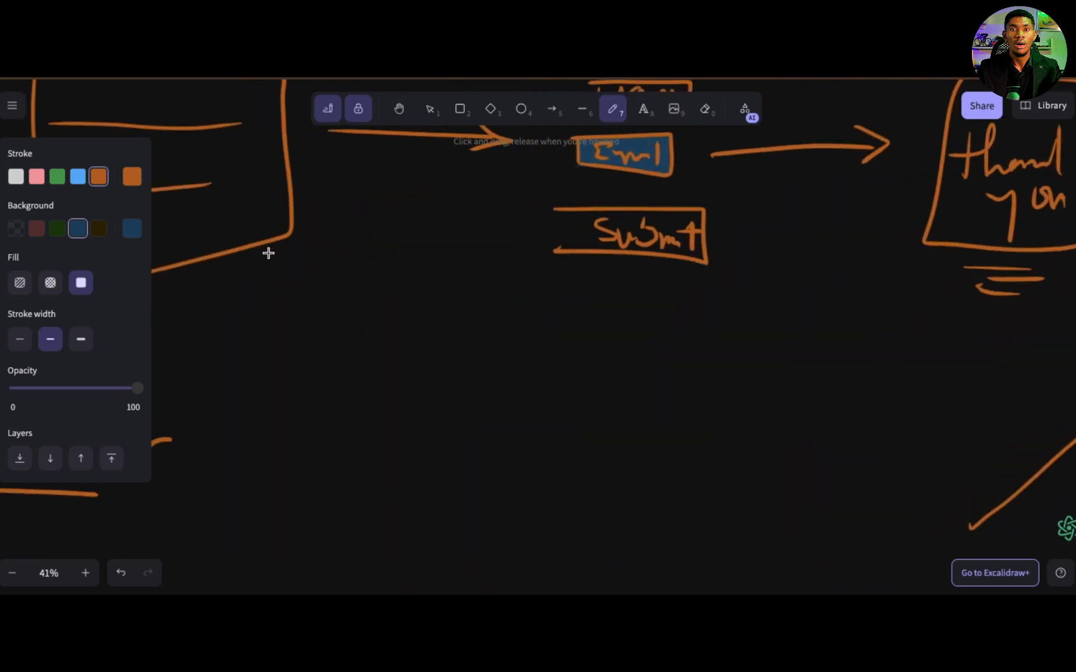
mouse_move(266, 251)
left_mouse_down()
mouse_move(682, 435)
mouse_move(948, 523)
left_mouse_up()
Step: Number the four stages of the diagram 1, 2, 3 and 4 by handwriting a digit above each one
scroll(760, 391, "down", 3)
scroll(759, 390, "right", 2)
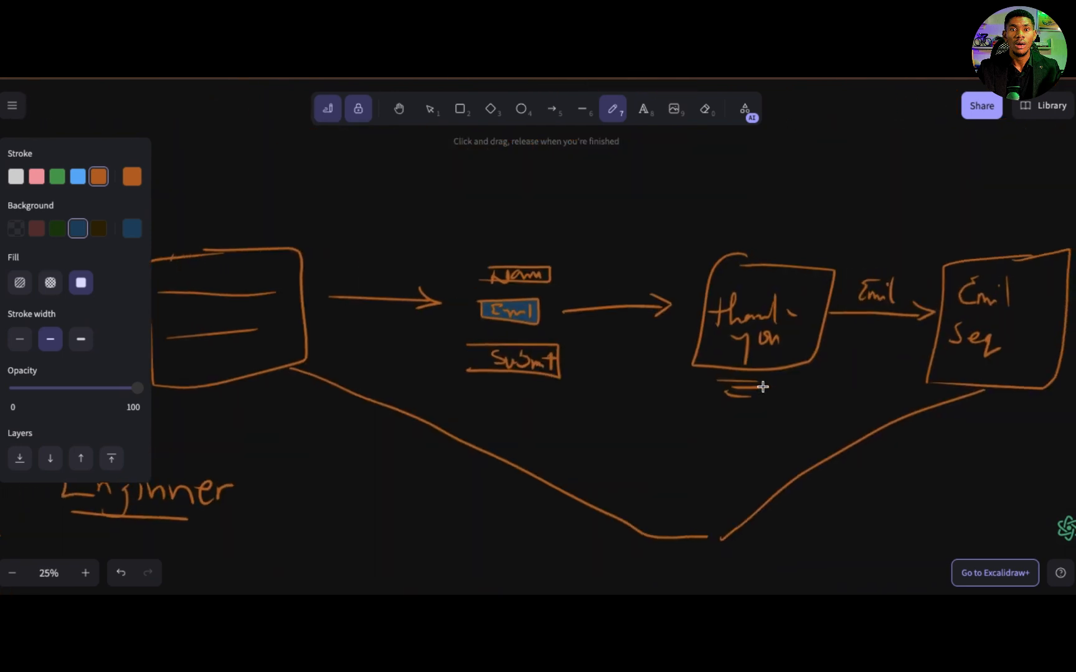
left_click_drag(216, 200, 216, 223)
mouse_move(437, 203)
left_mouse_down()
mouse_move(466, 199)
mouse_move(479, 216)
left_mouse_up()
left_click_drag(747, 209, 757, 242)
left_click_drag(977, 212, 999, 235)
left_click_drag(981, 221, 969, 254)
Step: Handwrite "Aut" above the point where the two long lines meet and draw a large dollar sign below it
scroll(563, 375, "down", 2)
scroll(562, 374, "left", 1)
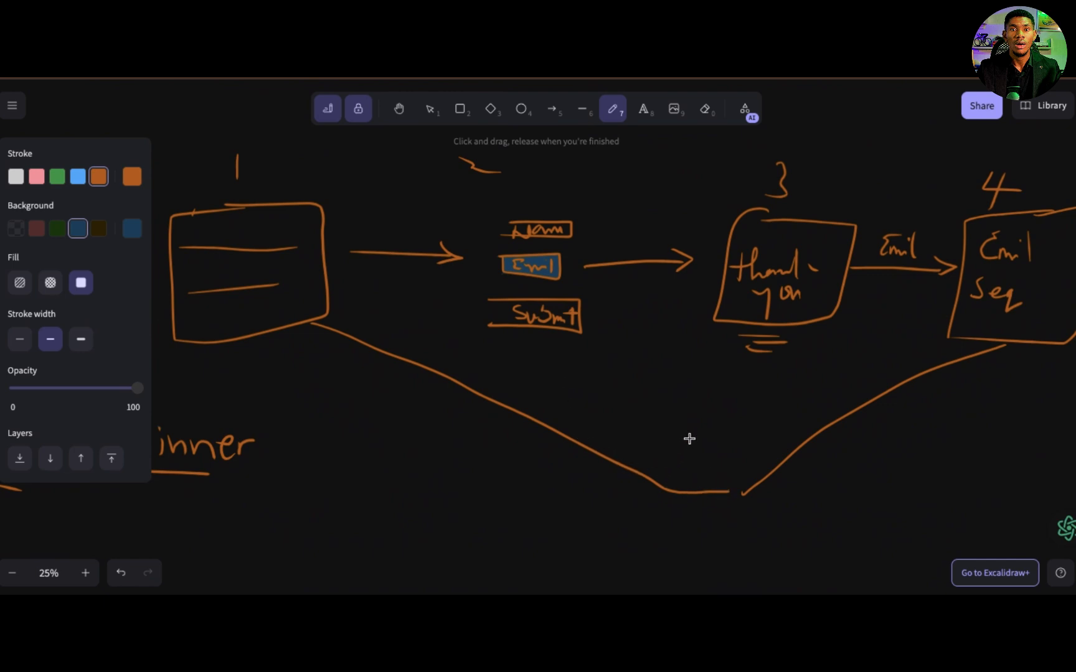
mouse_move(689, 438)
left_mouse_down()
mouse_move(677, 457)
mouse_move(711, 446)
mouse_move(726, 462)
mouse_move(730, 446)
left_mouse_up()
mouse_move(742, 419)
left_mouse_down()
mouse_move(740, 456)
mouse_move(766, 440)
mouse_move(668, 473)
mouse_move(680, 505)
left_mouse_up()
scroll(730, 500, "down", 2)
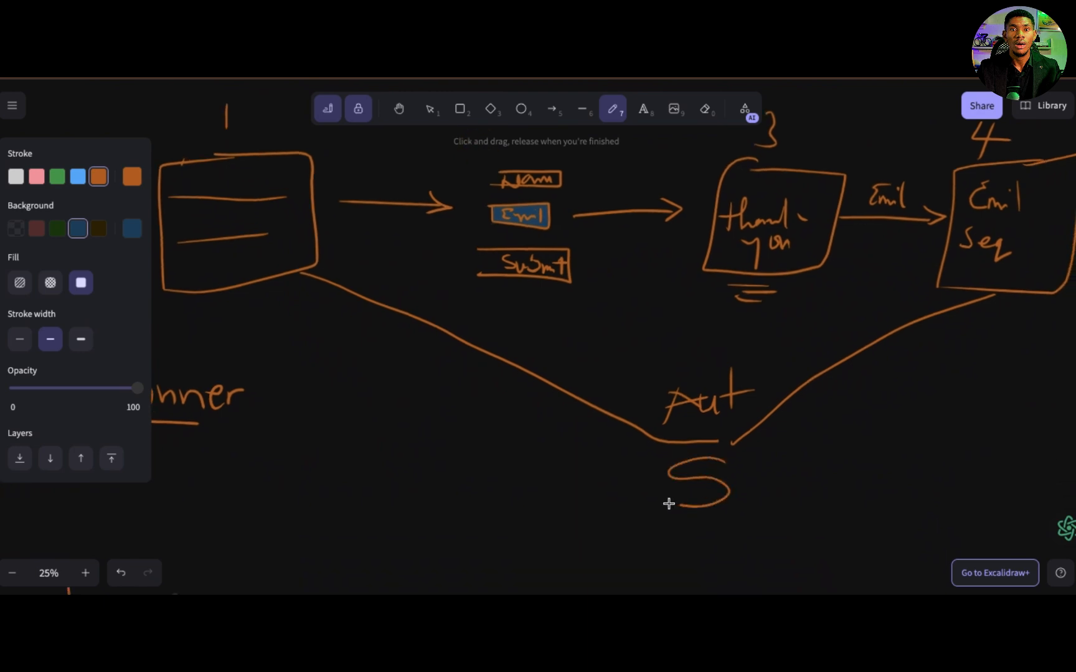
left_click_drag(705, 458, 694, 522)
left_click_drag(720, 440, 710, 504)
Step: Draw an arrow pointing downward from the bottom of the "Email Seq" box
left_click_drag(980, 349, 965, 372)
mouse_move(1005, 283)
left_mouse_down()
mouse_move(959, 411)
mouse_move(980, 401)
mouse_move(943, 378)
left_mouse_up()
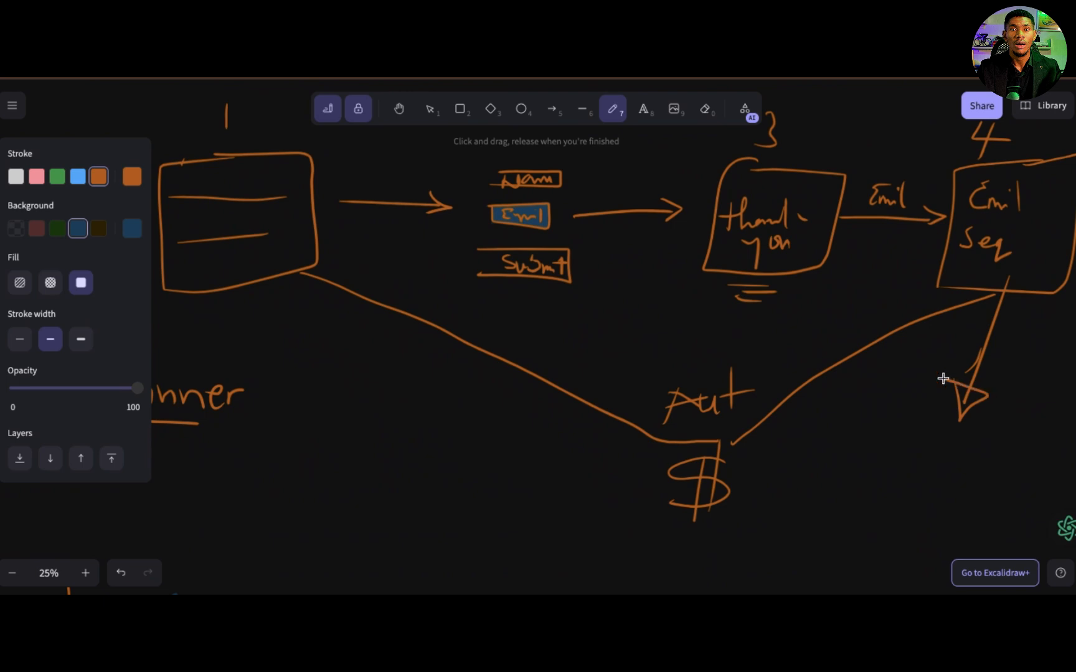